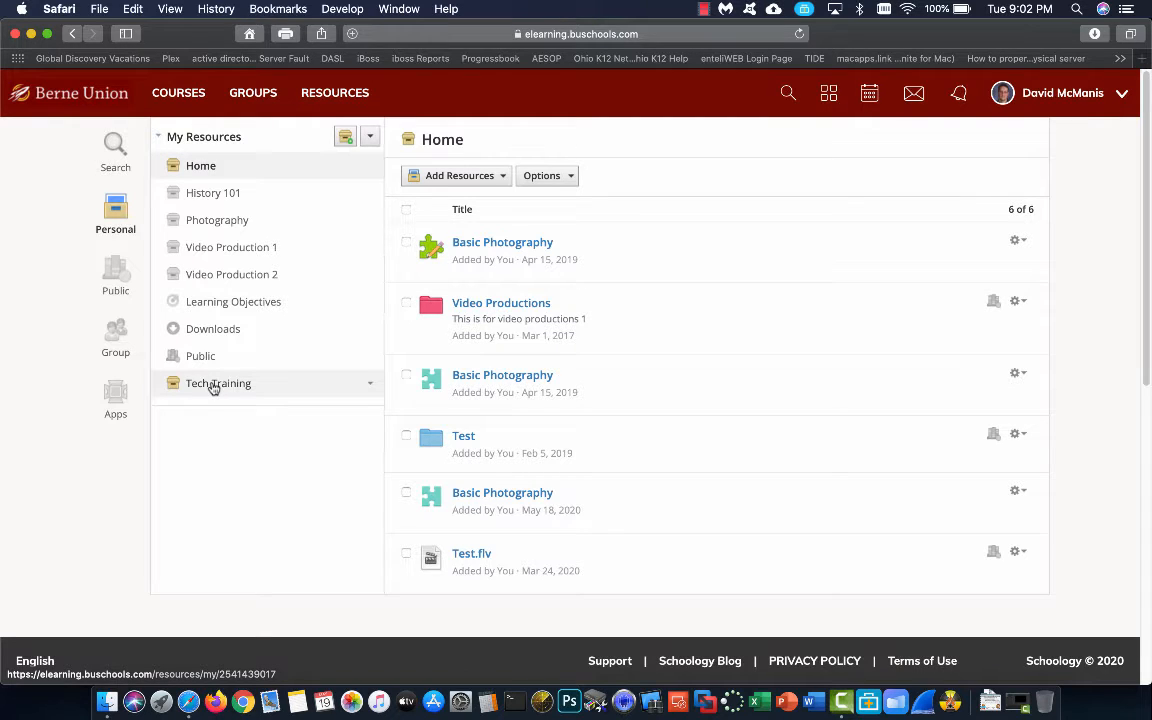
Start a new assignment in the Tech Training resource collection and view its rubric options
left_click(212, 386)
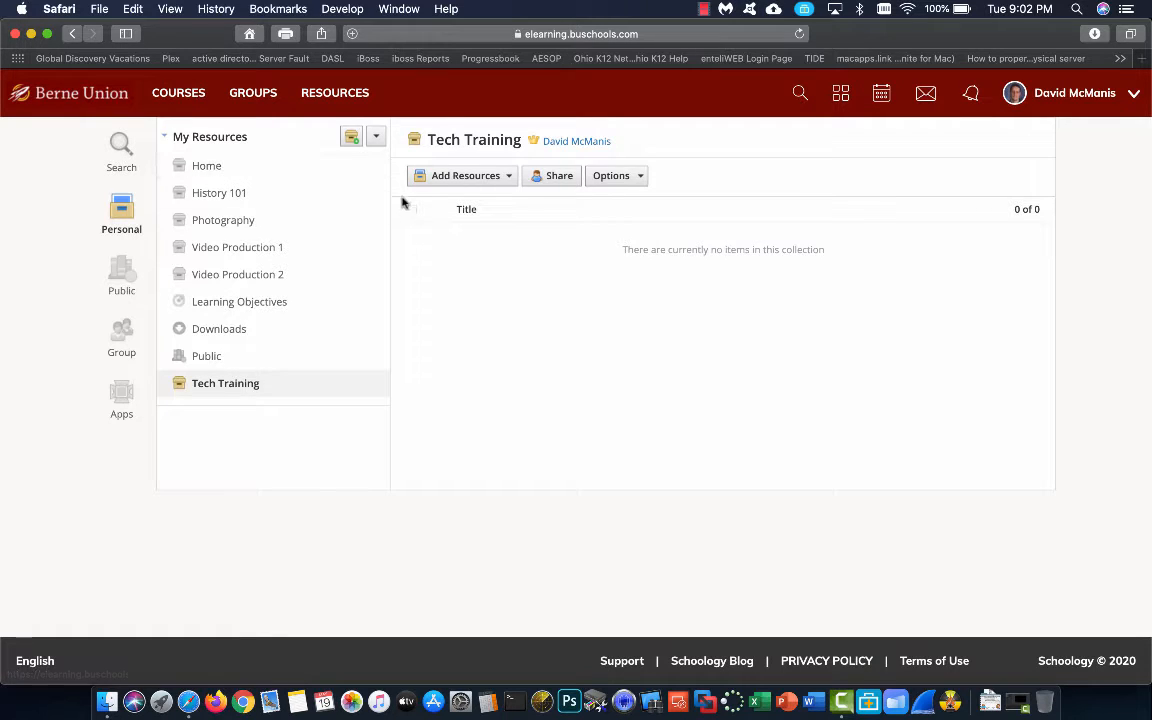
left_click(484, 176)
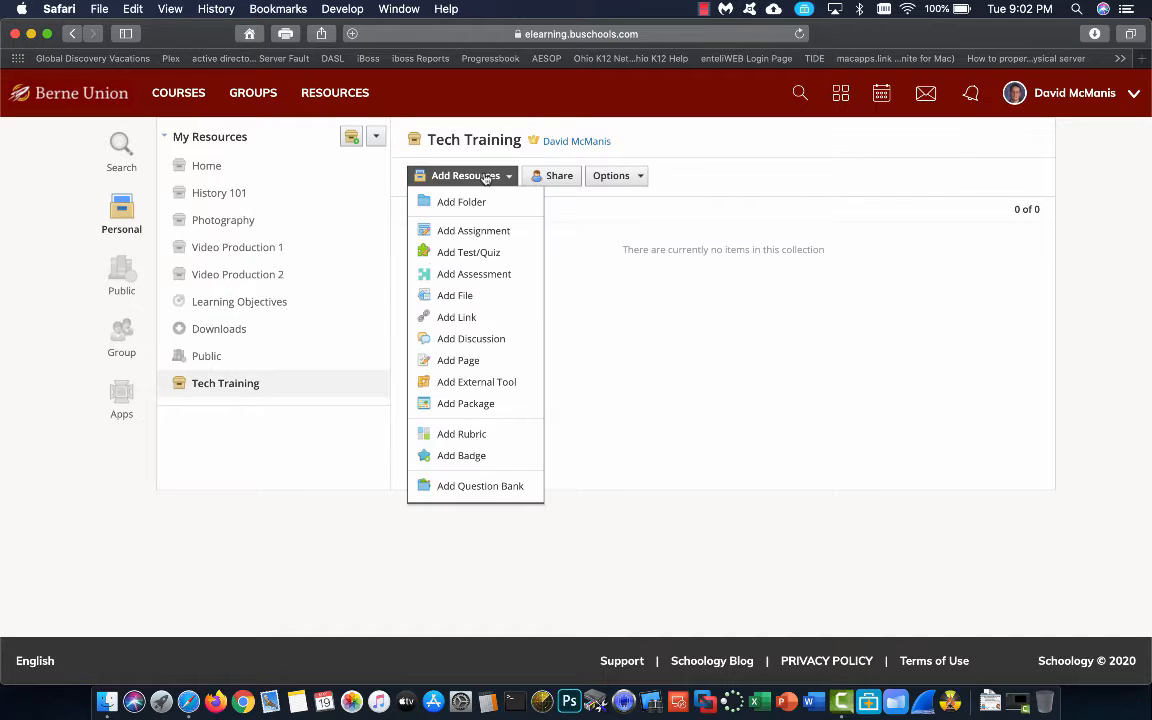
left_click(465, 238)
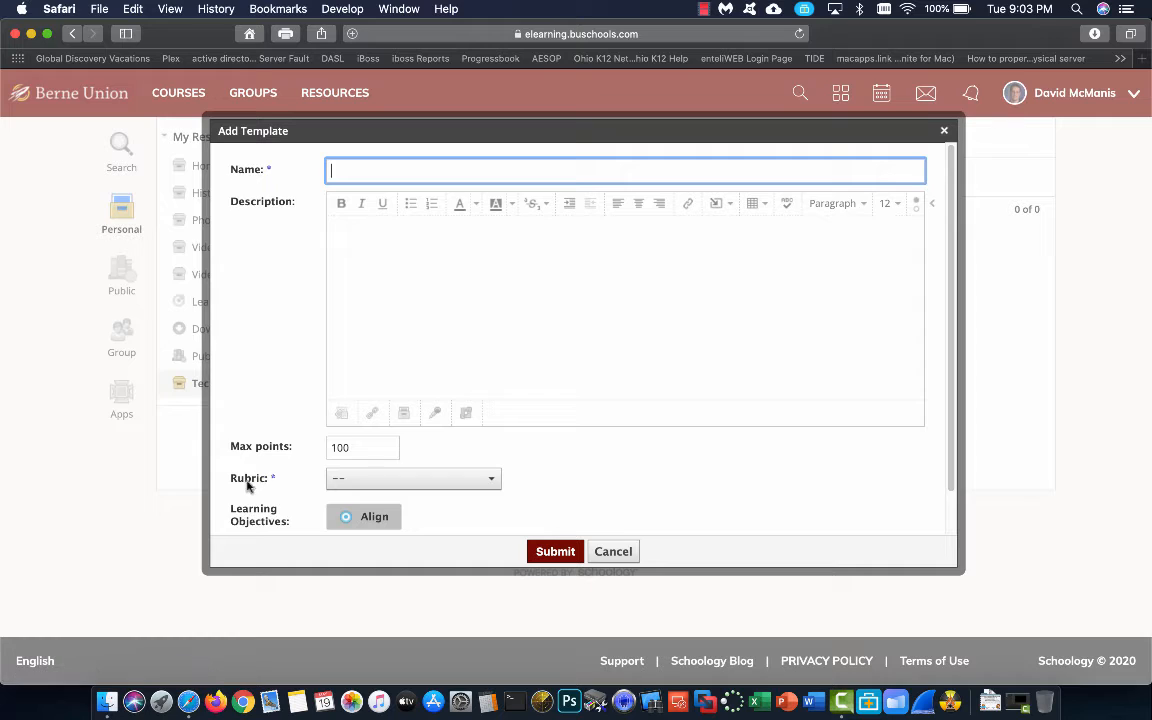
left_click(414, 480)
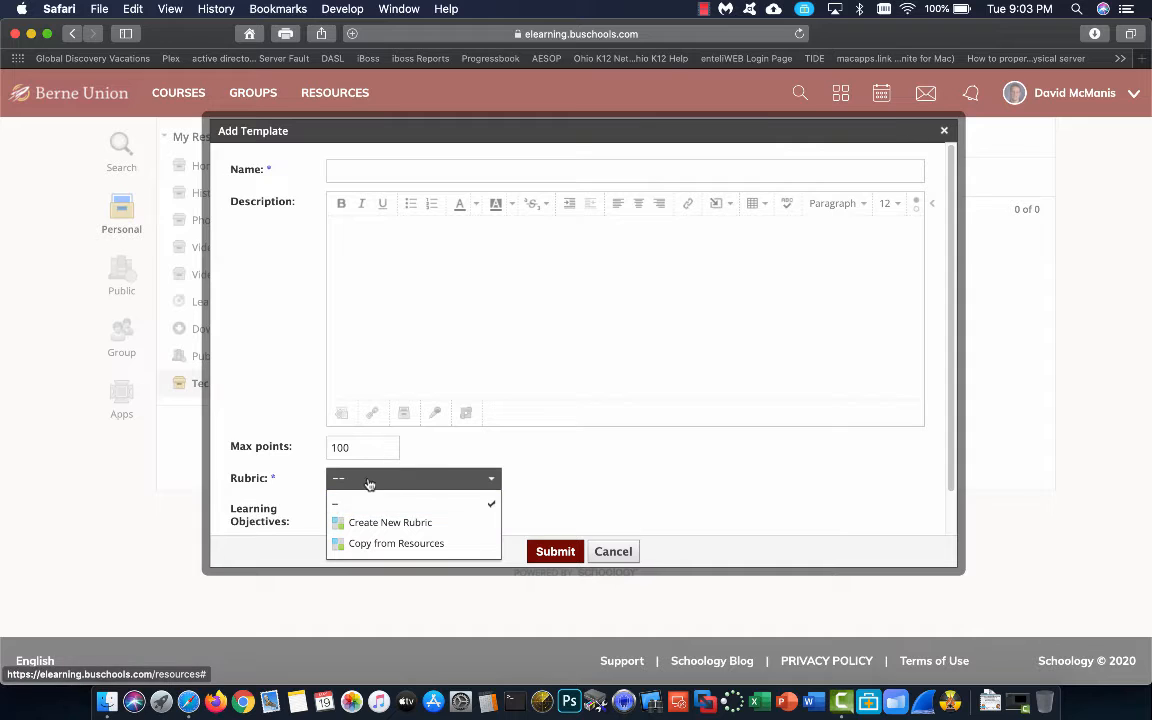
left_click(310, 480)
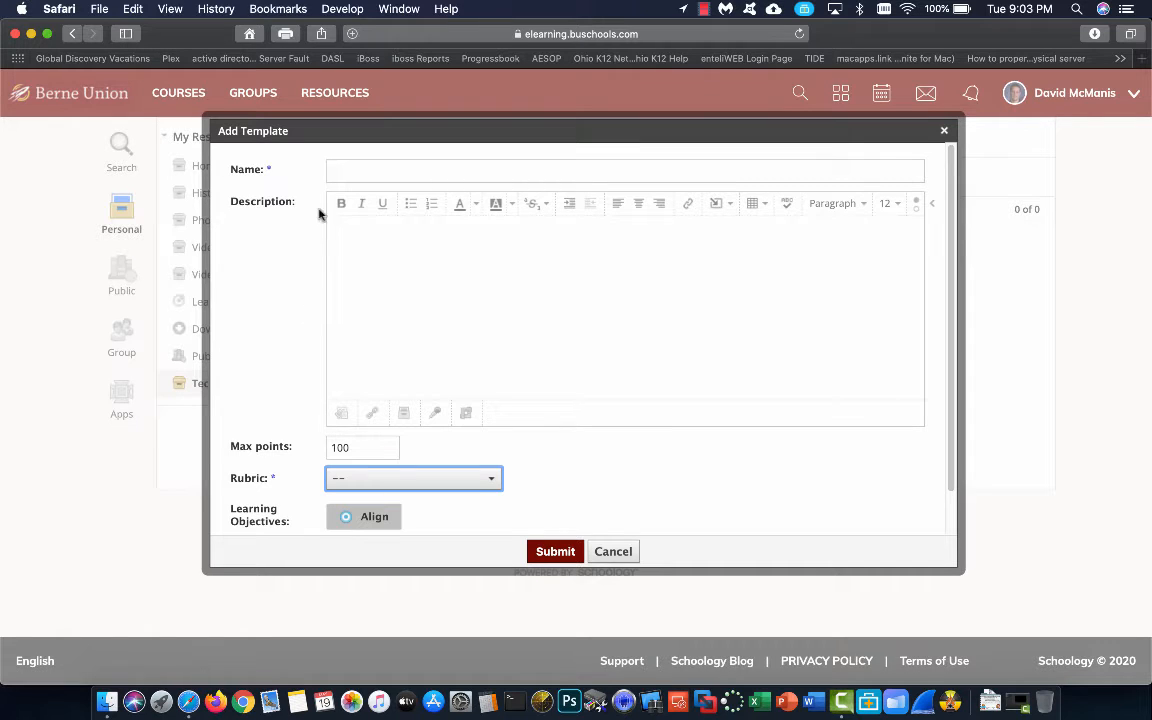
Name the assignment "Chapter 1 Questions" and enter the description "Please read the assigned text, watch the video below and answer the attached questions."
left_click(350, 167)
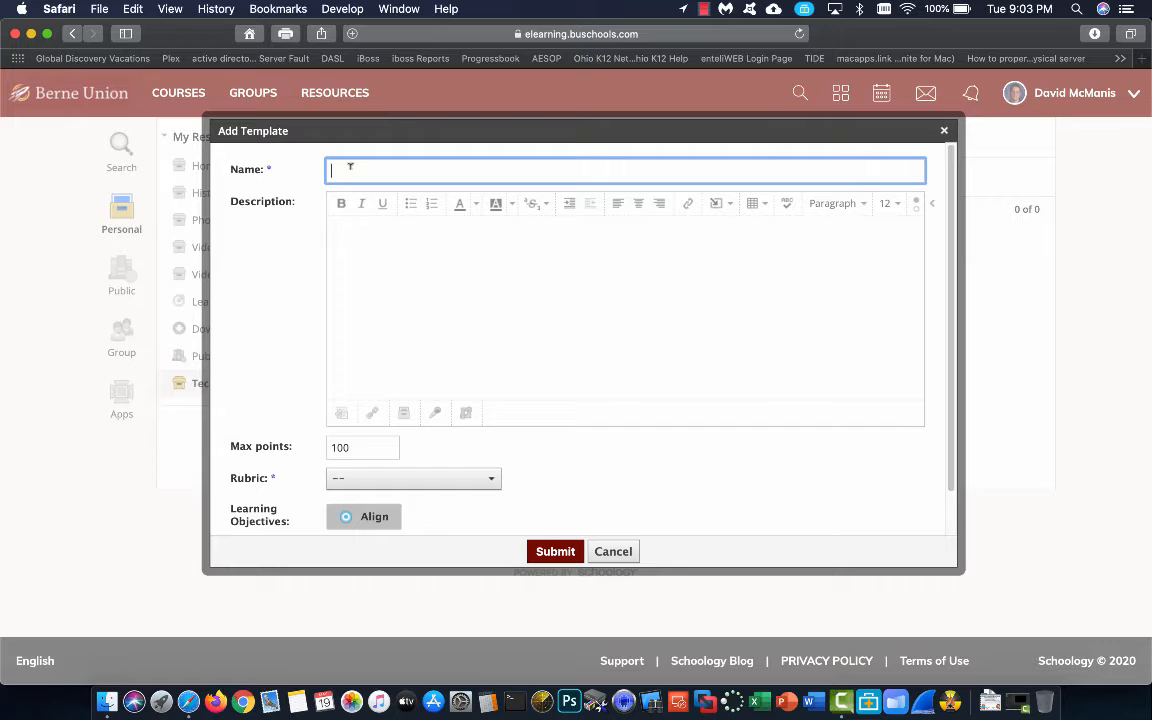
type("Chapter 1 Questions")
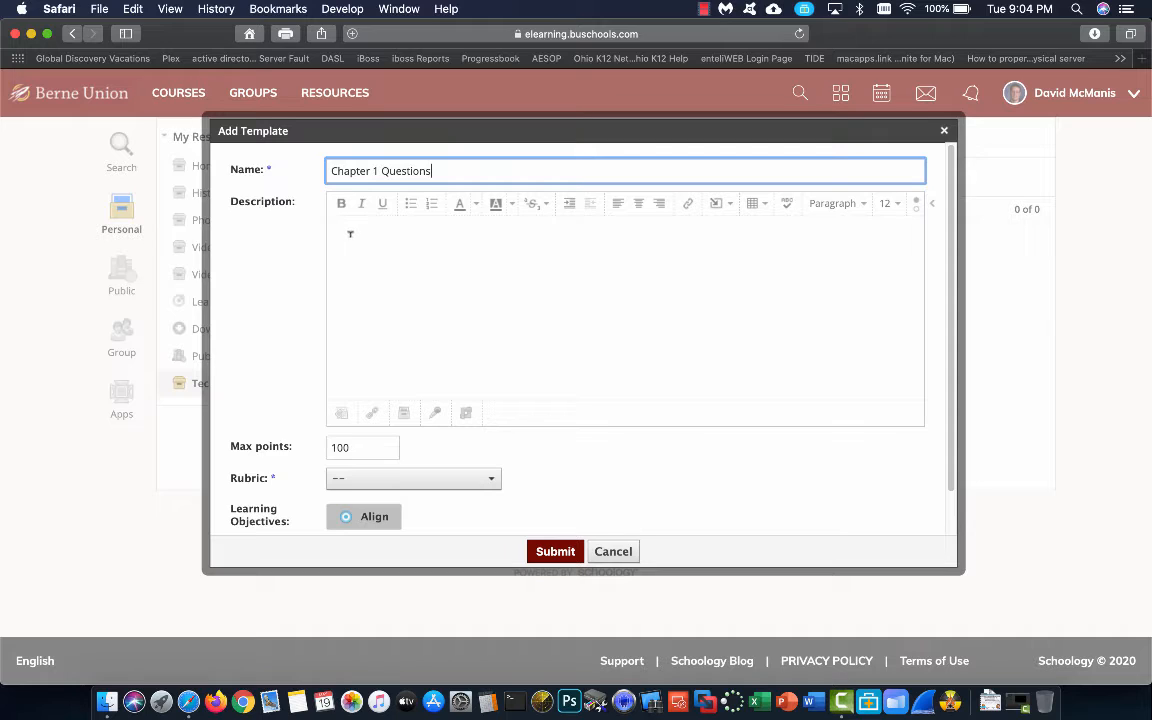
left_click(337, 227)
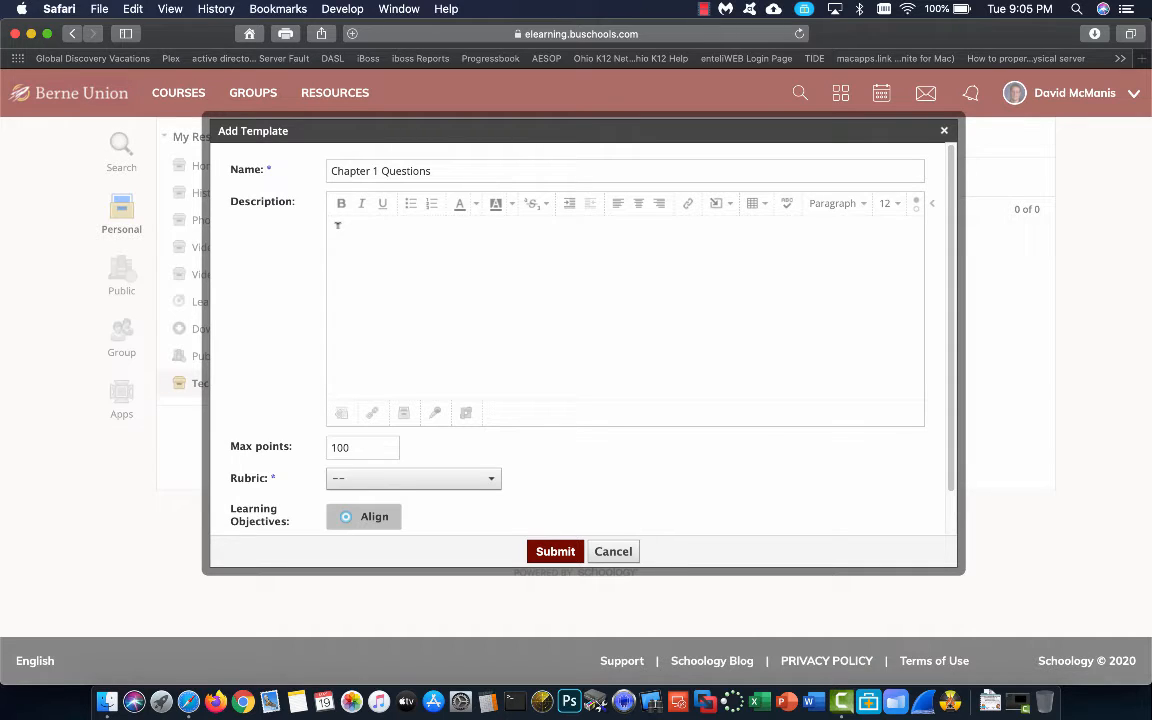
type("Please read the assigned text, wat")
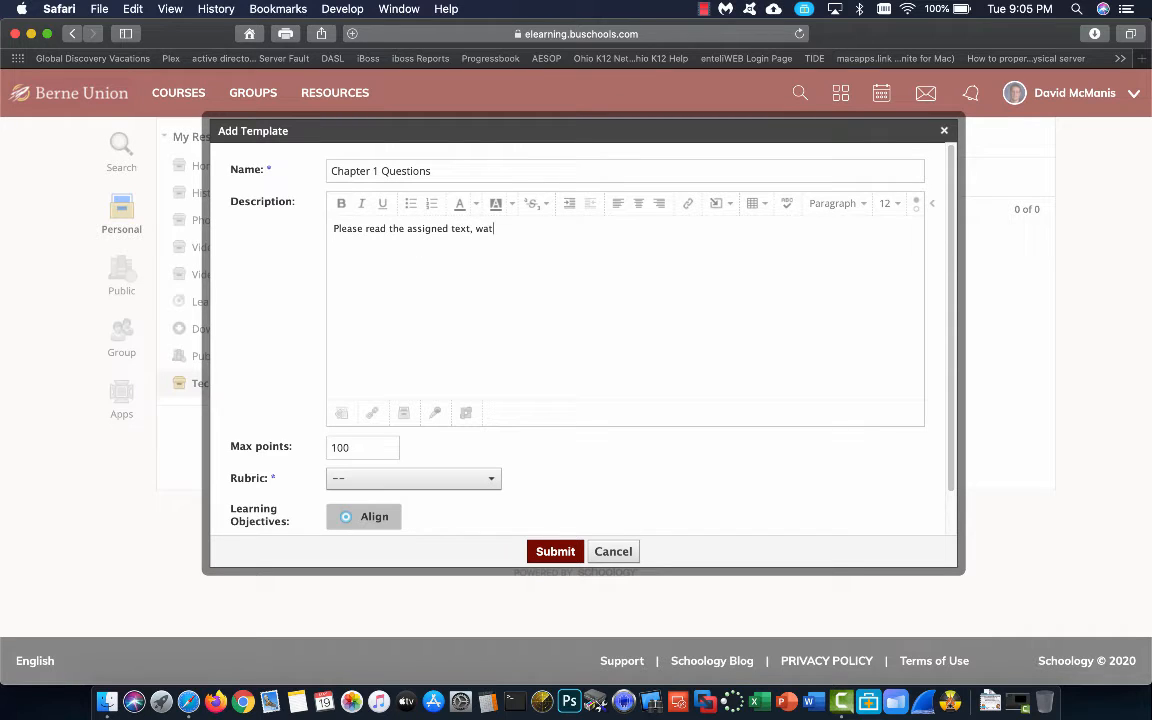
type("ch the video below and answer the ")
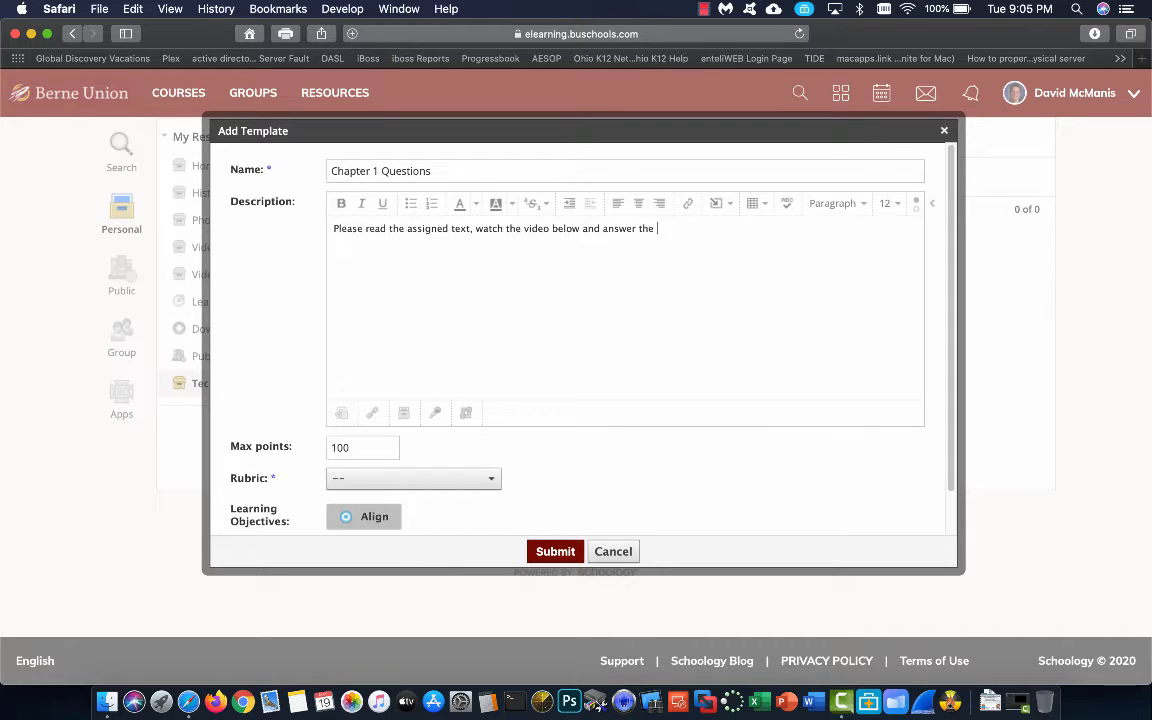
type("attached questions.")
Format the word "read" in the description as bold, underlined and dark red
double_click(372, 228)
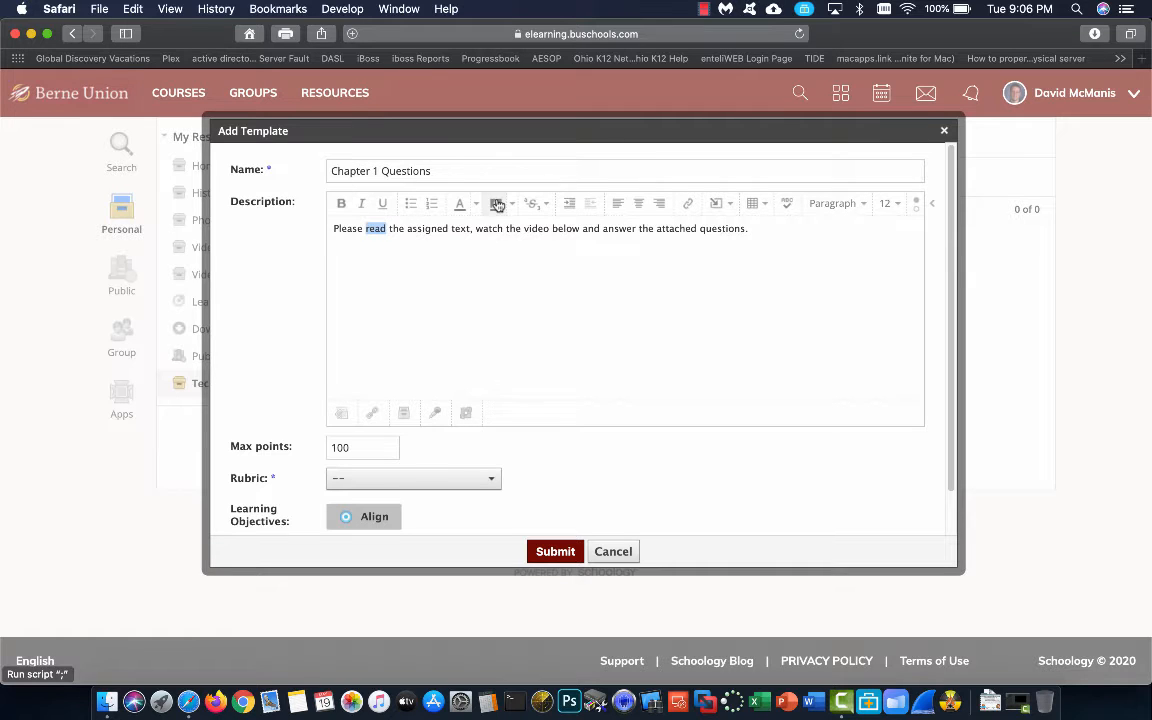
left_click(342, 204)
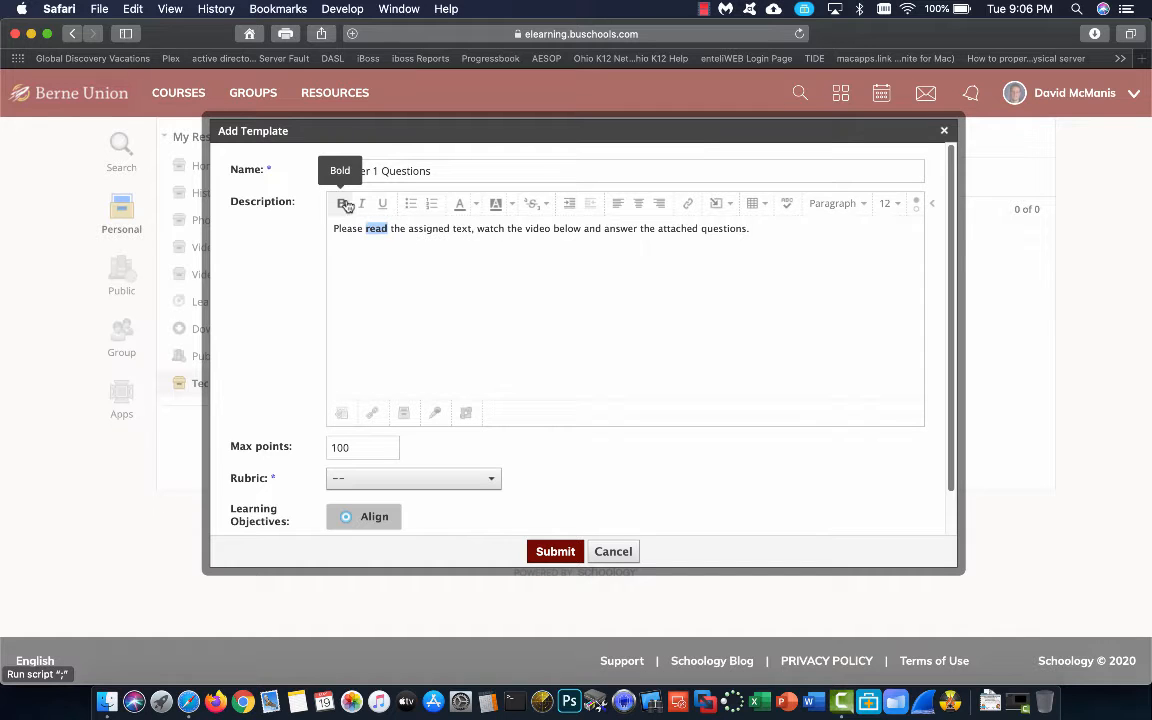
left_click(381, 204)
left_click(424, 257)
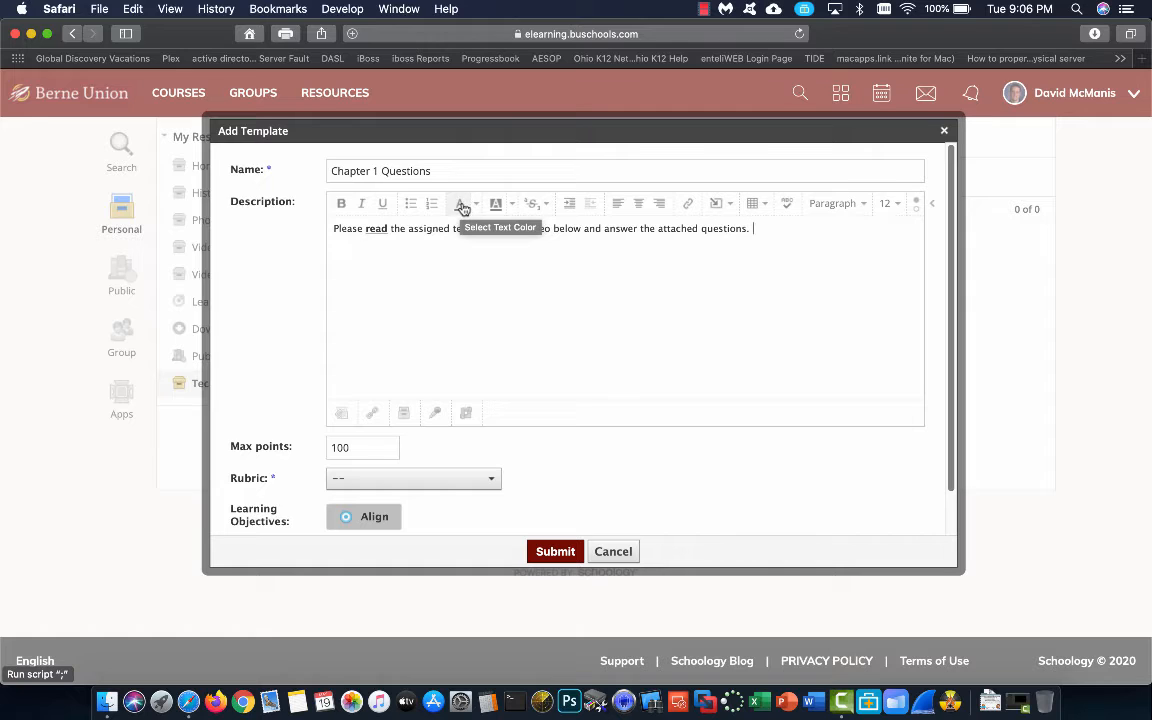
left_click_drag(387, 228, 366, 228)
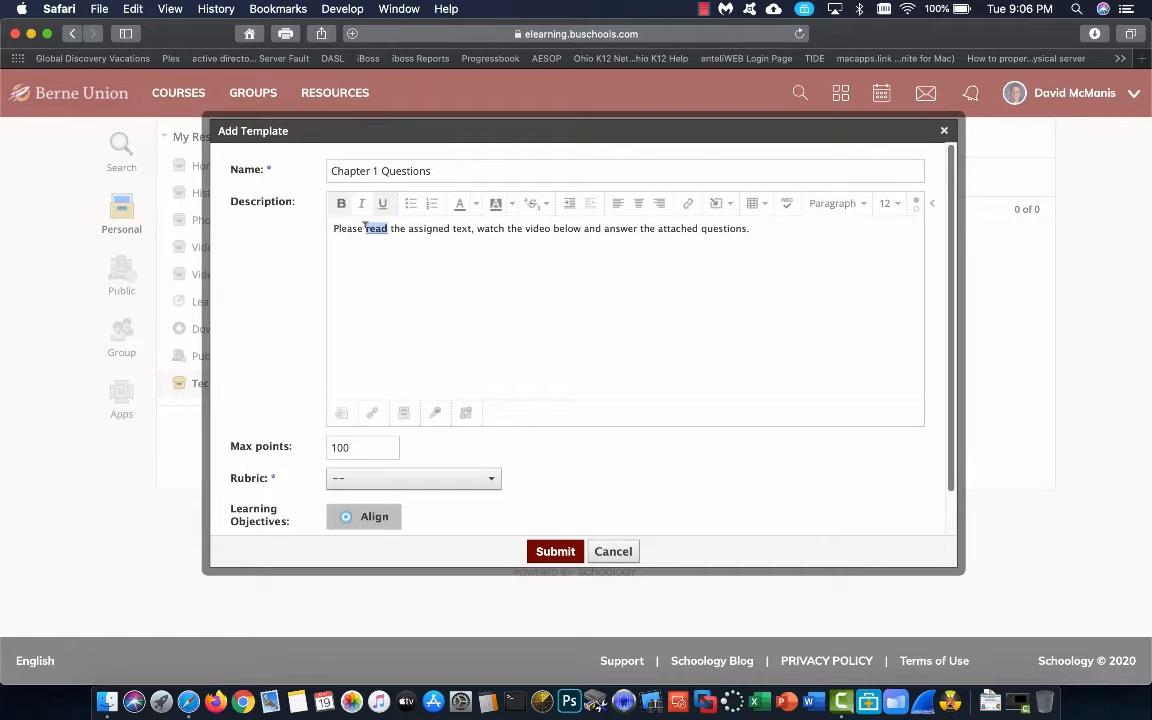
left_click(475, 204)
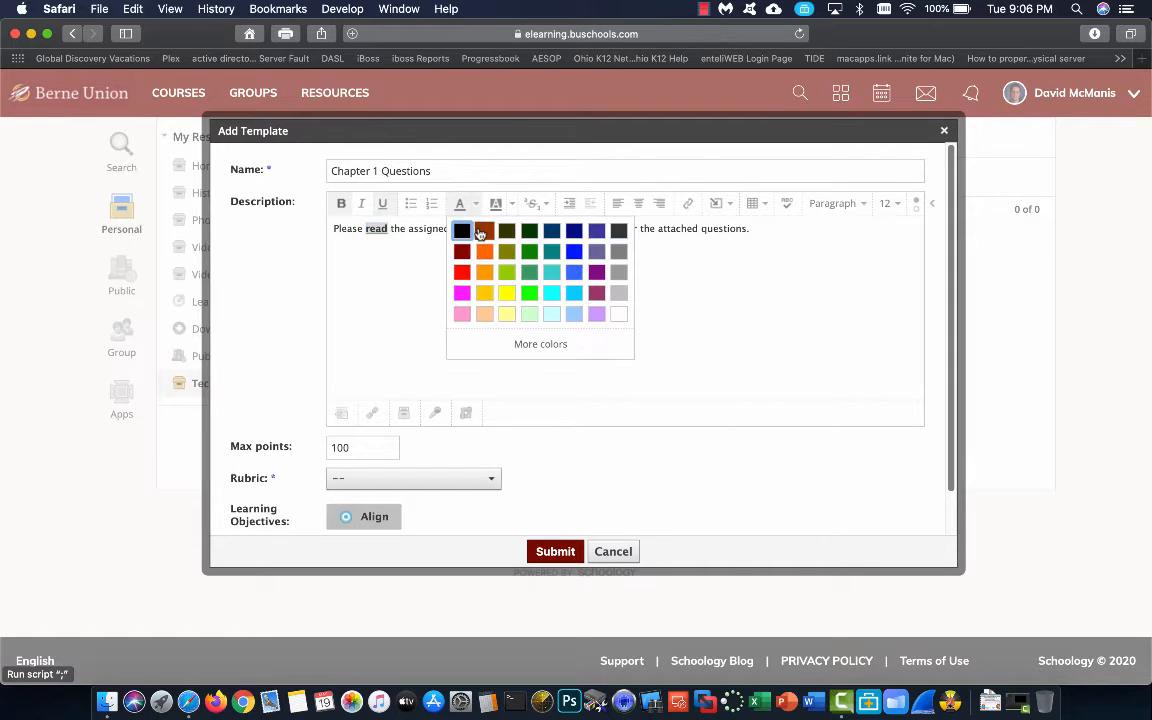
left_click(482, 231)
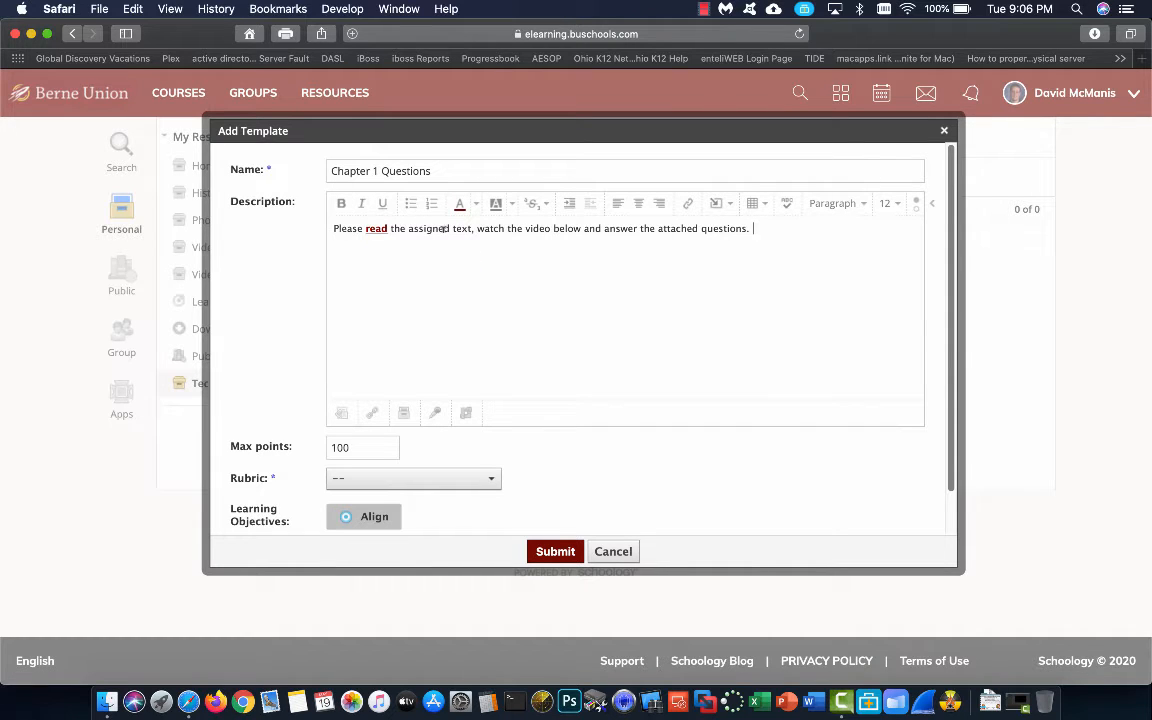
Format the word "watch" in the description as bold, underlined and dark red
left_click_drag(504, 228, 476, 228)
left_click(341, 203)
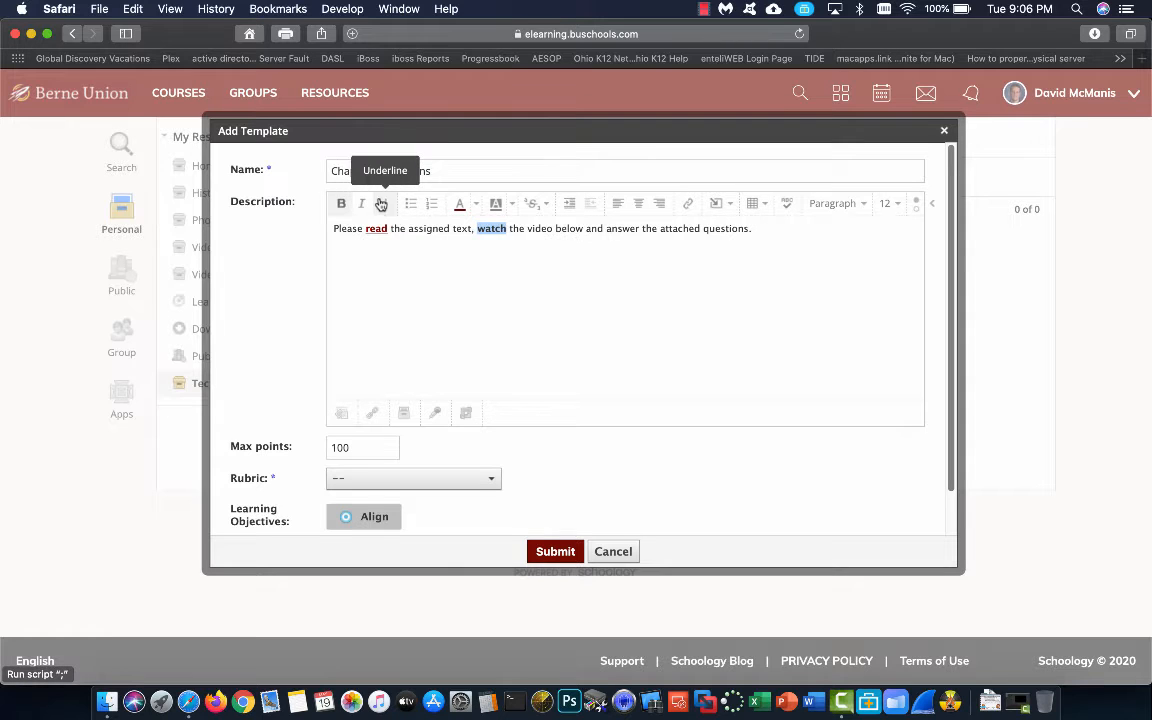
left_click(474, 204)
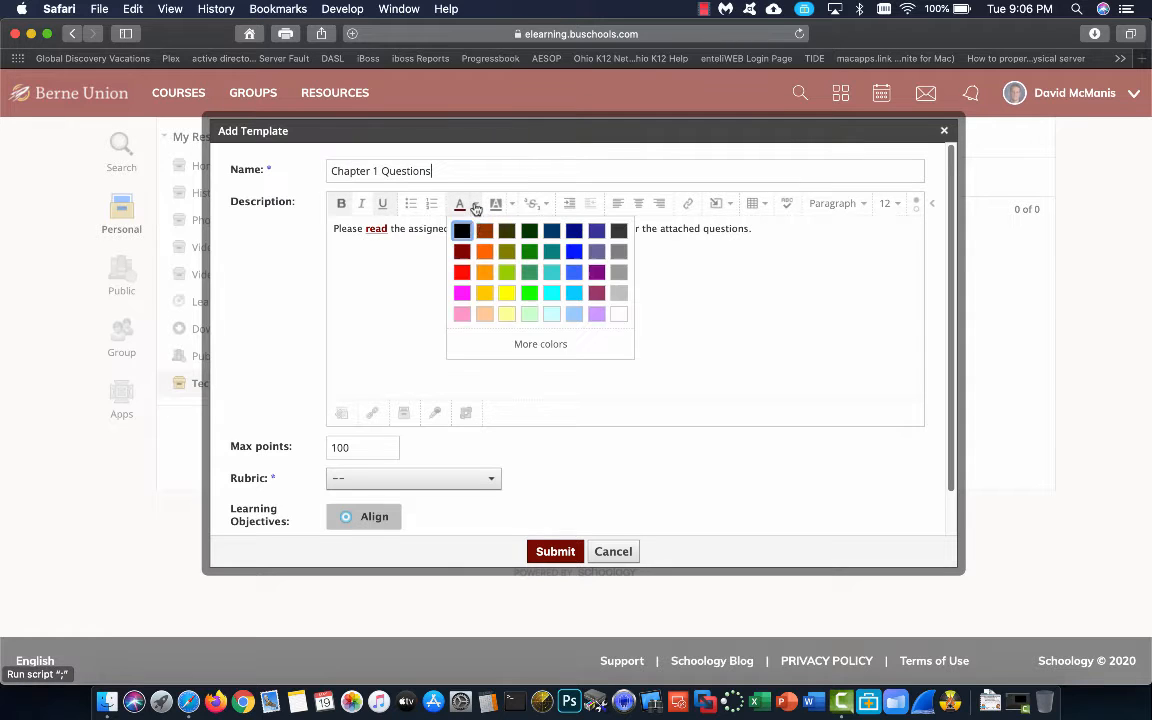
left_click(462, 254)
key("super+Right")
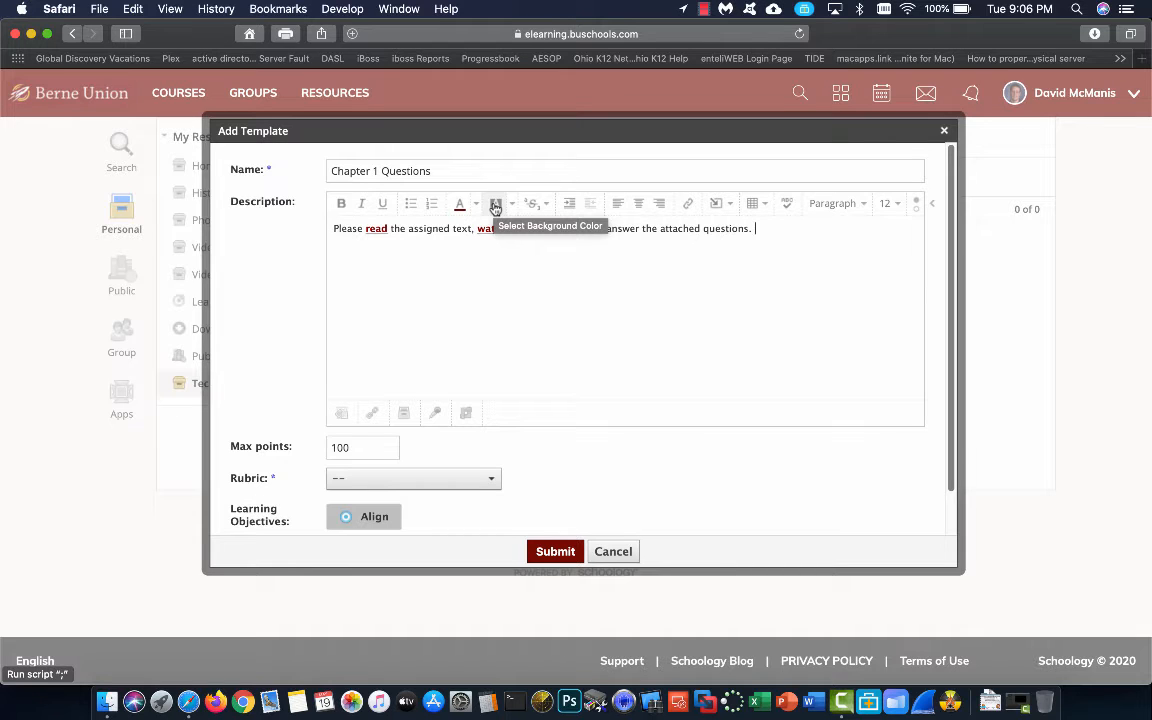
Highlight the word "assigned" in the description with a yellow background
left_click_drag(450, 228, 409, 228)
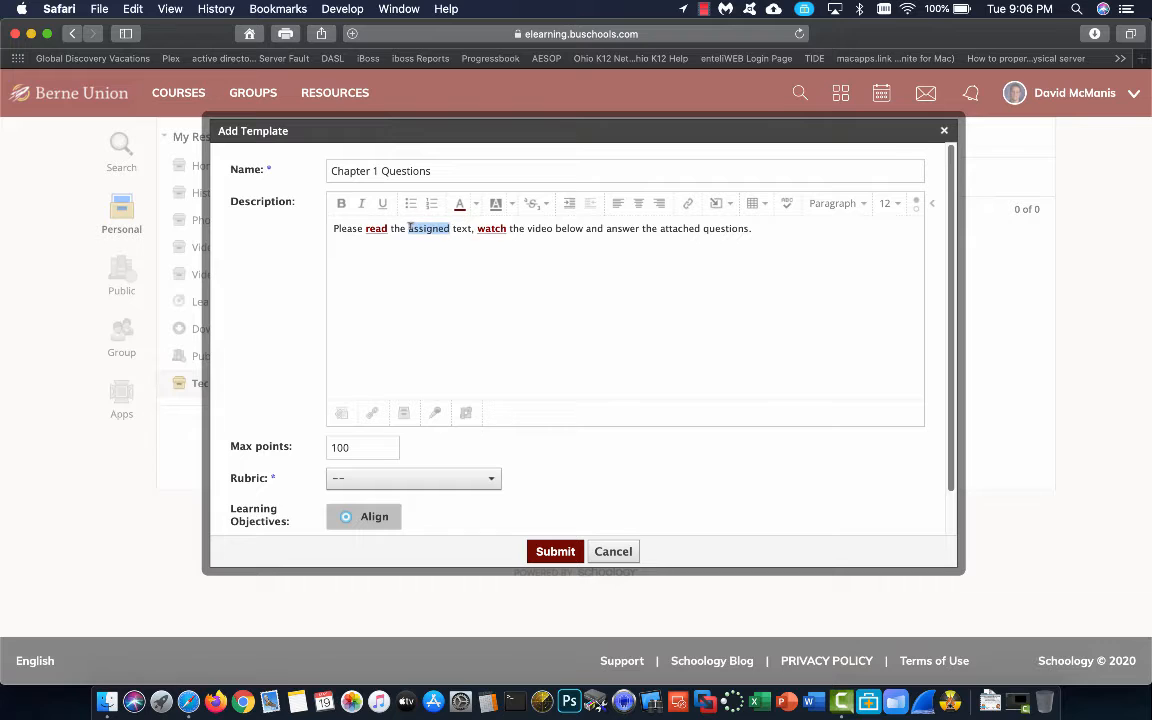
left_click(510, 206)
left_click(540, 292)
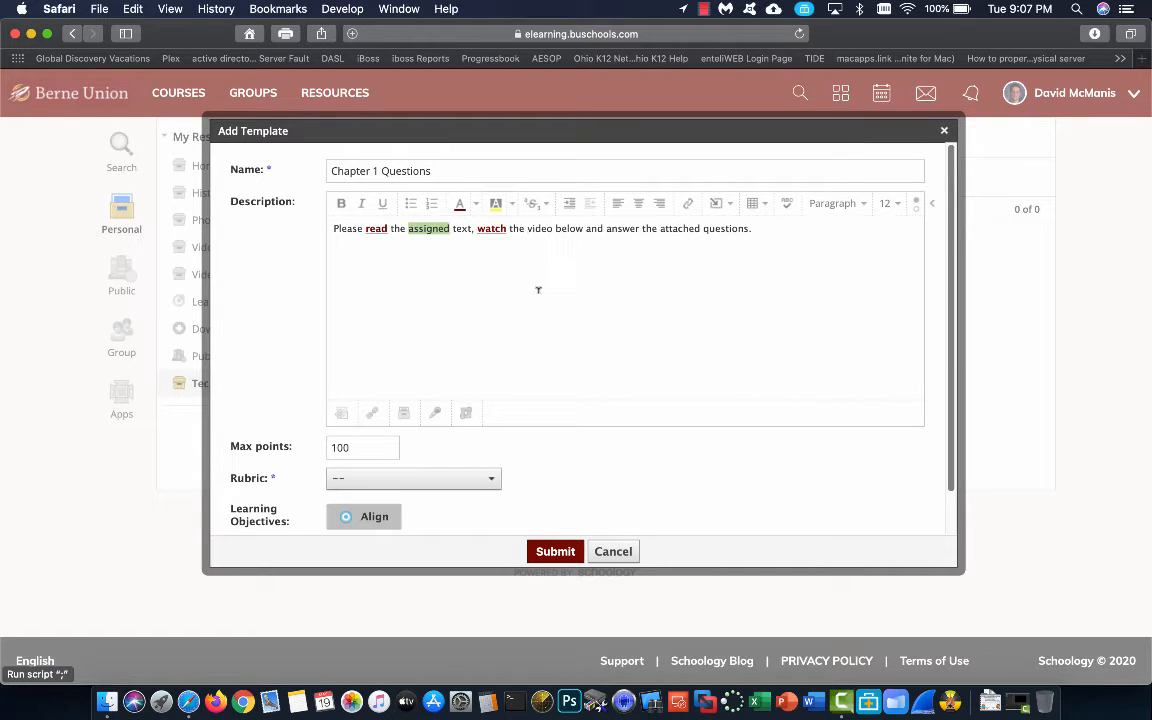
left_click(441, 281)
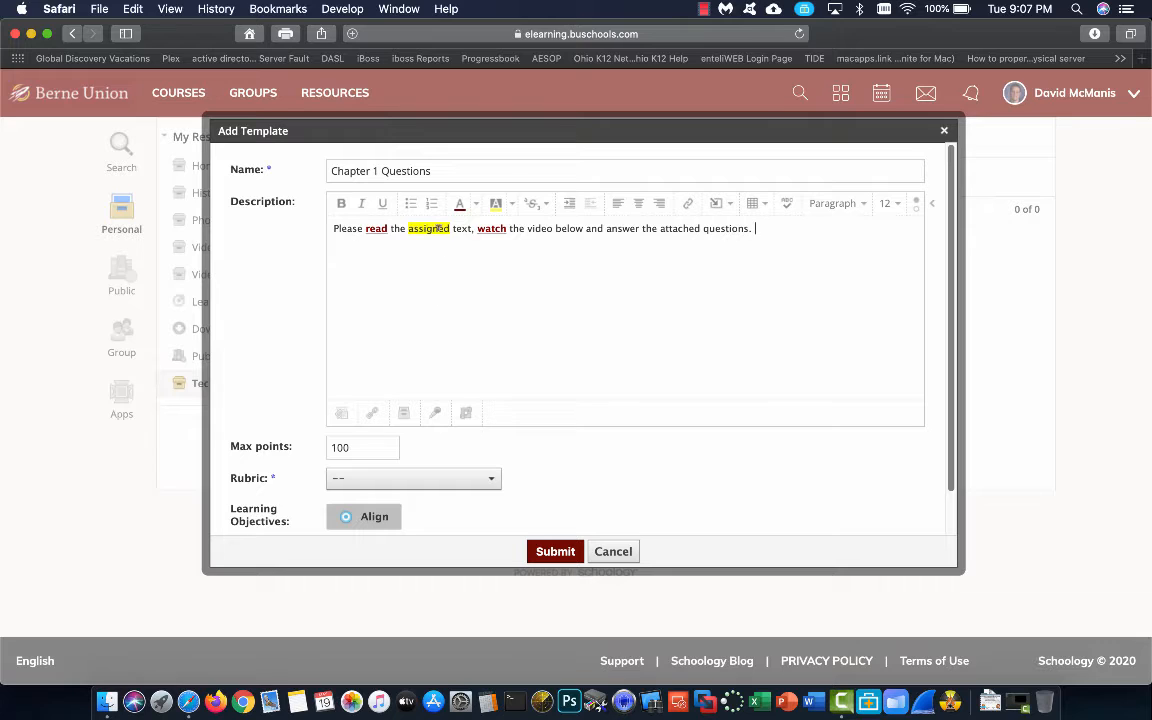
Set the background color of the word "assigned" to white
left_click_drag(449, 227, 409, 228)
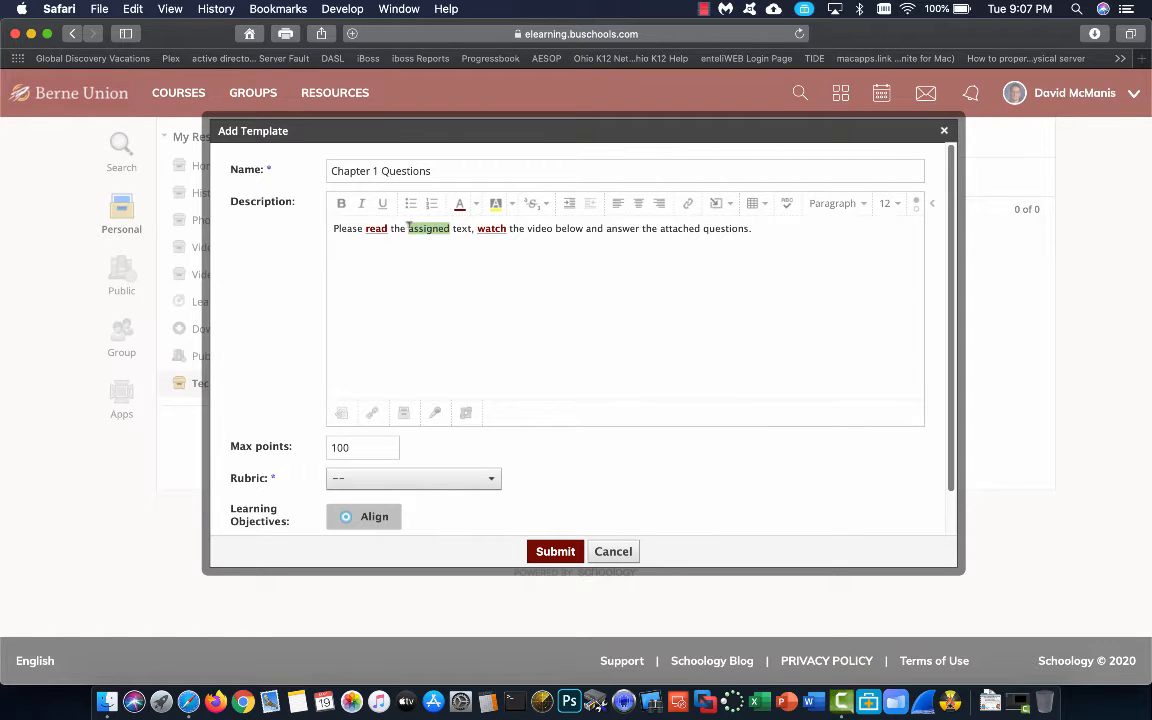
left_click(501, 209)
left_click(512, 203)
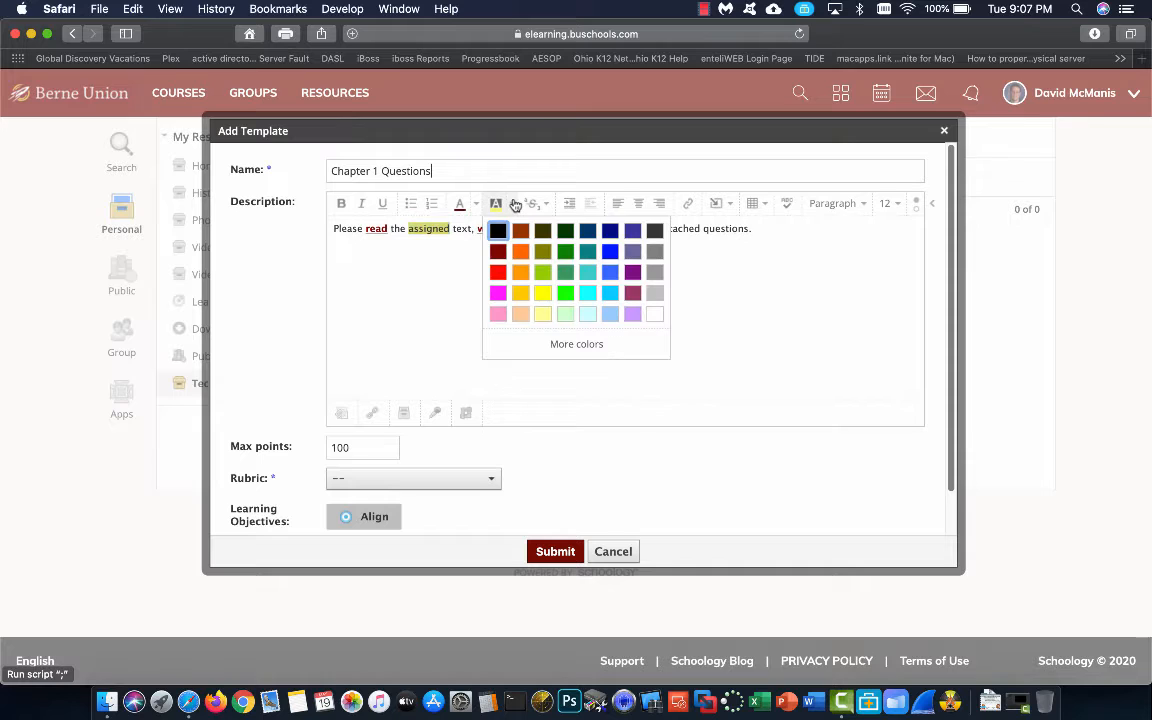
left_click(652, 314)
left_click(471, 252)
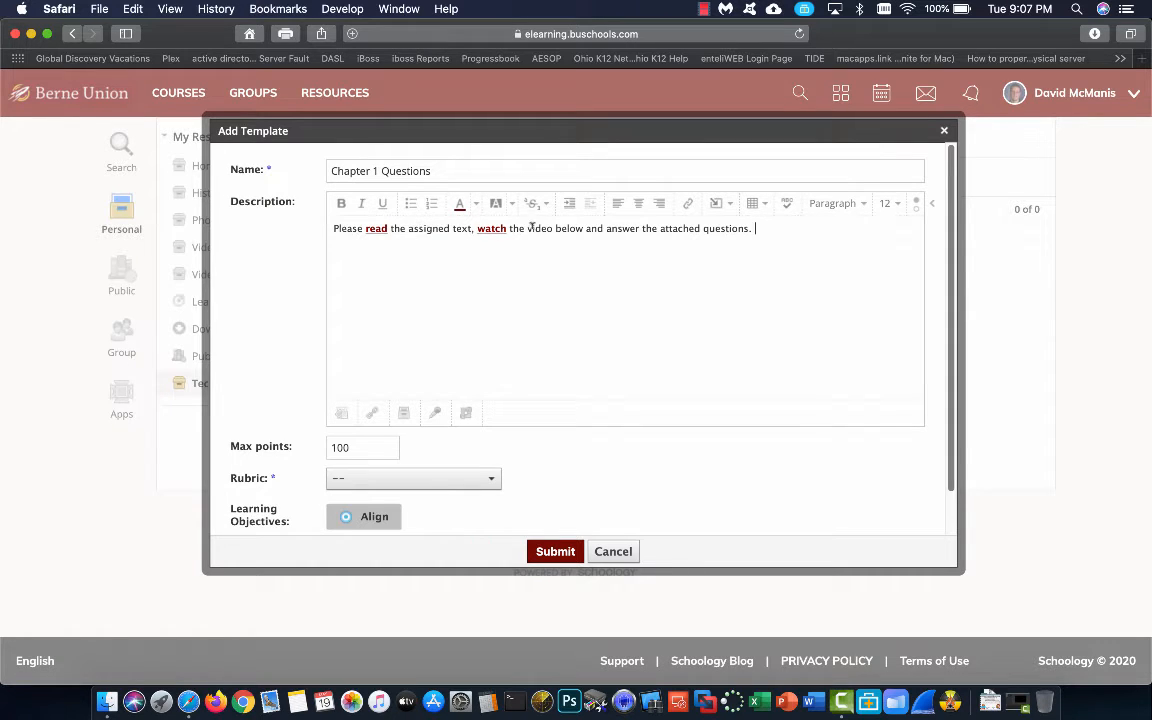
Clear the formatting of the description text from "watch" to the end of the sentence
left_click(547, 206)
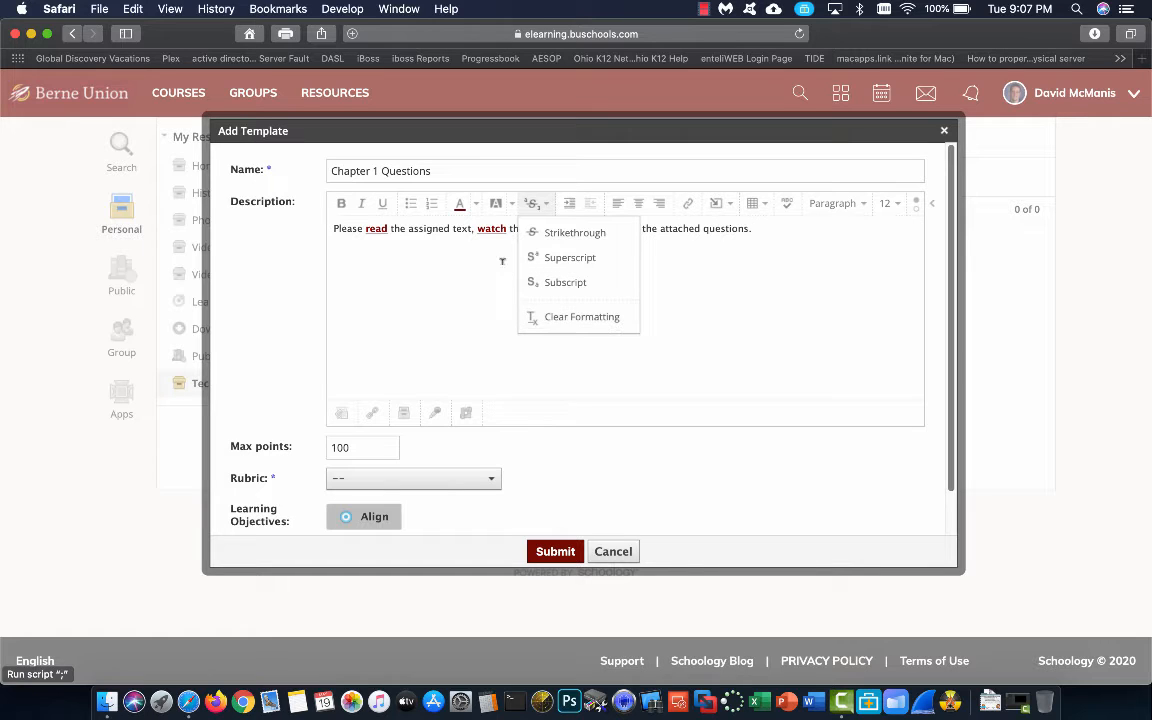
left_click(502, 261)
left_click(484, 228, "shift")
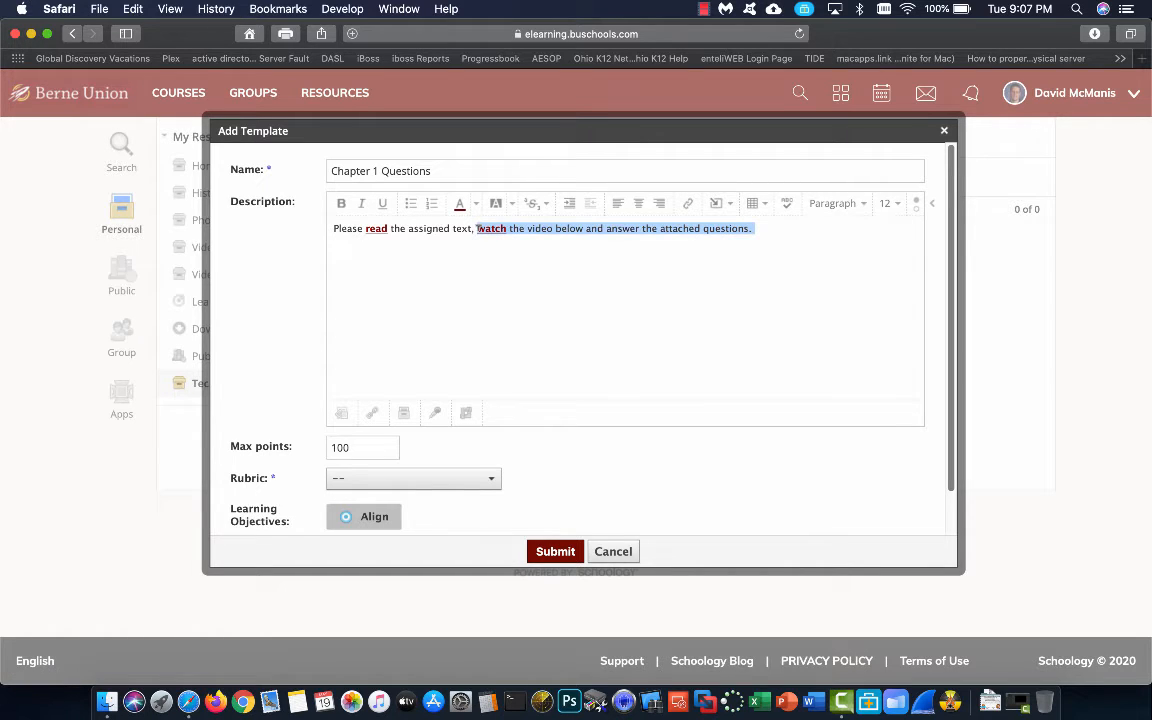
left_click(543, 204)
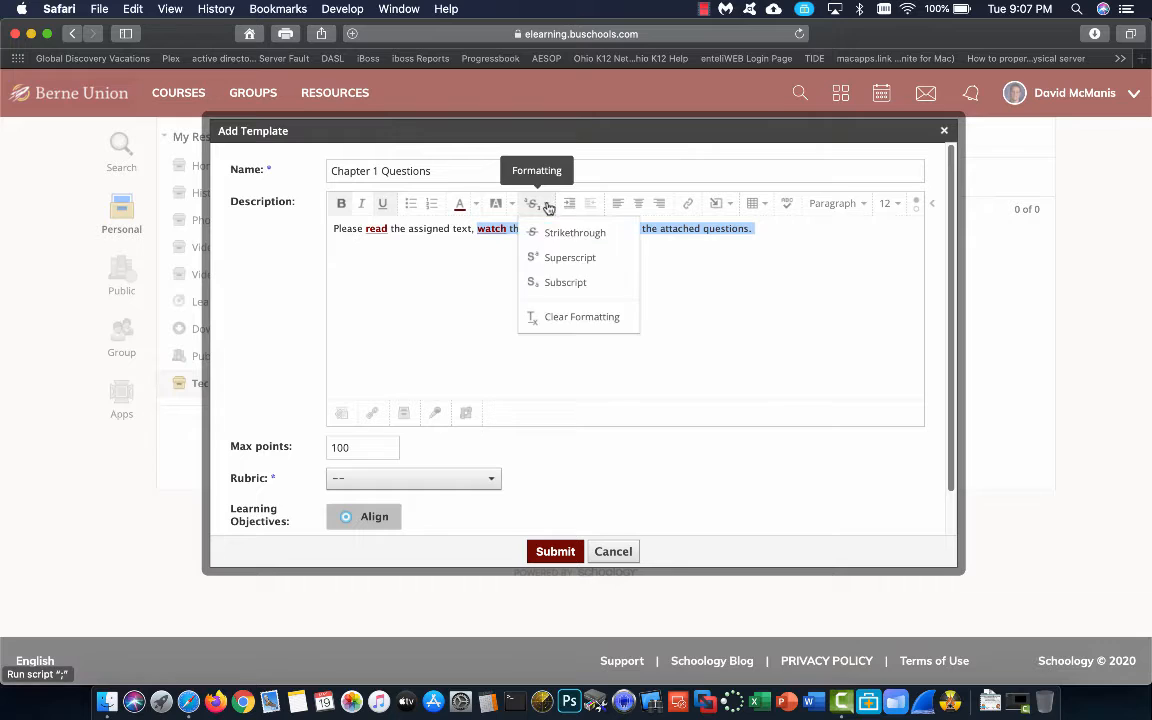
left_click(558, 316)
left_click(597, 261)
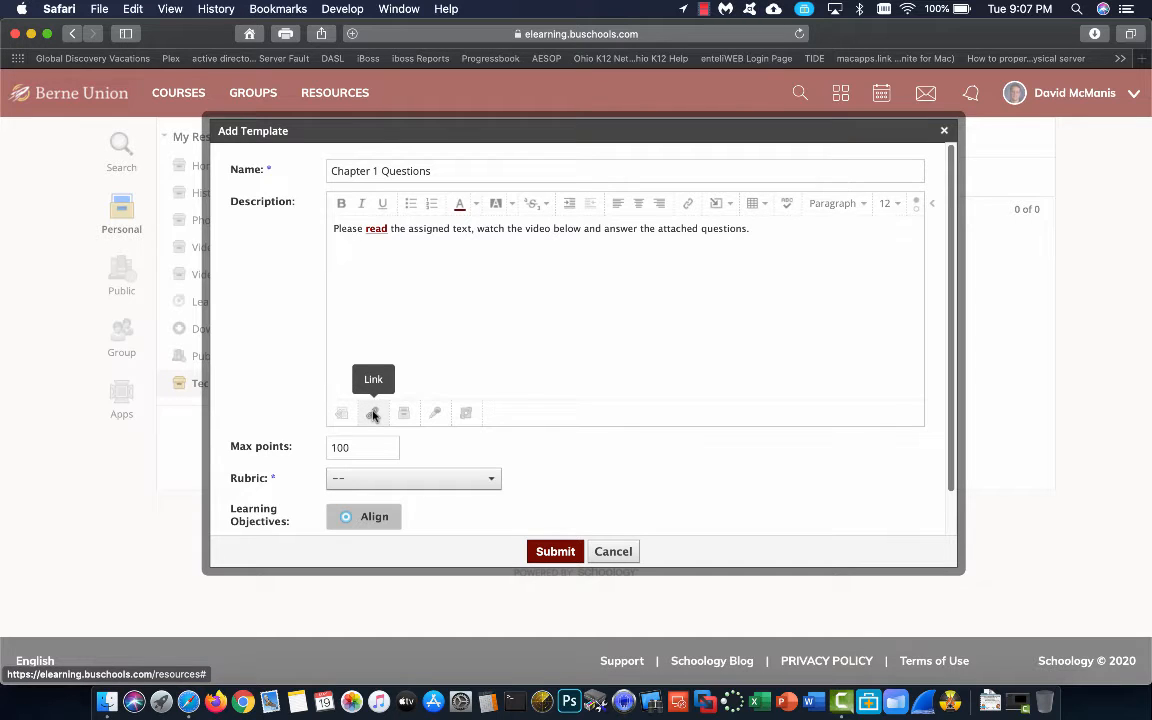
Start inserting a link after the end of the description sentence
left_click(733, 206)
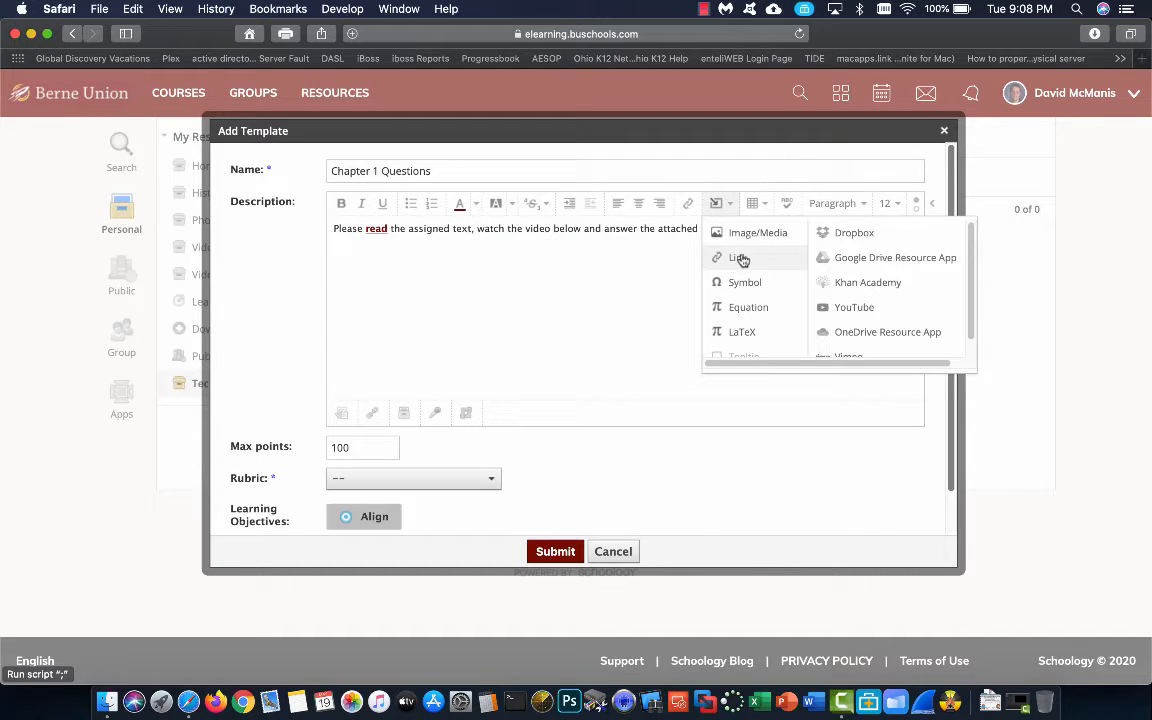
left_click(688, 207)
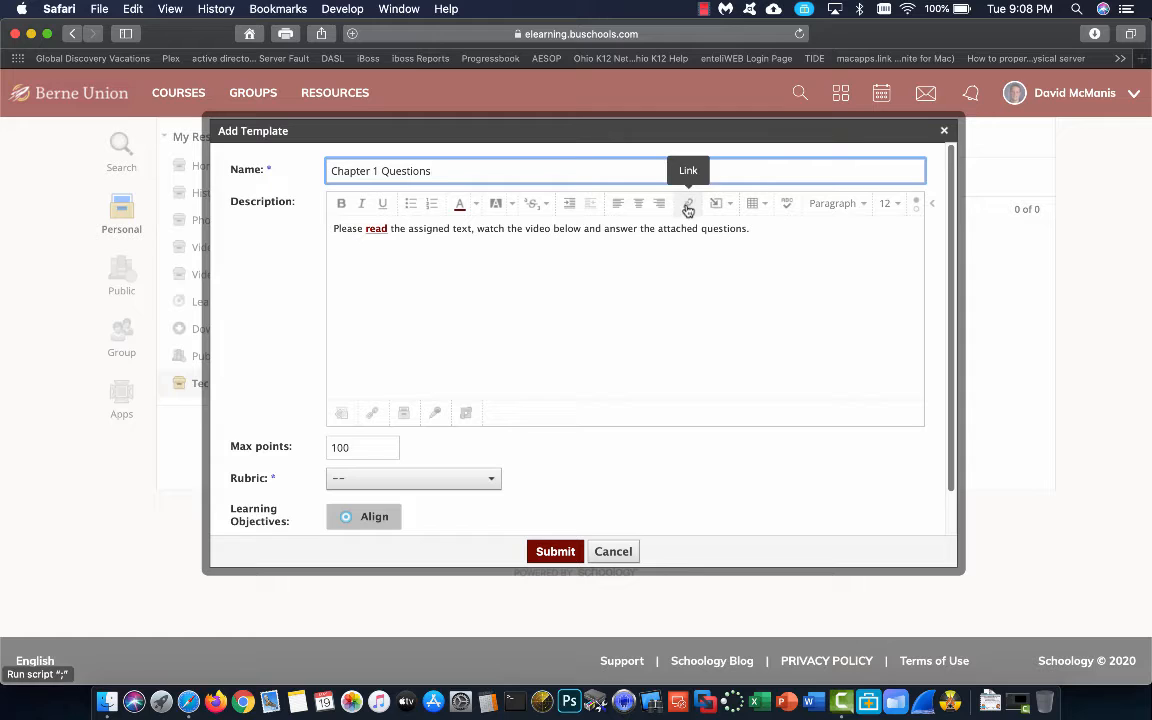
left_click(754, 228)
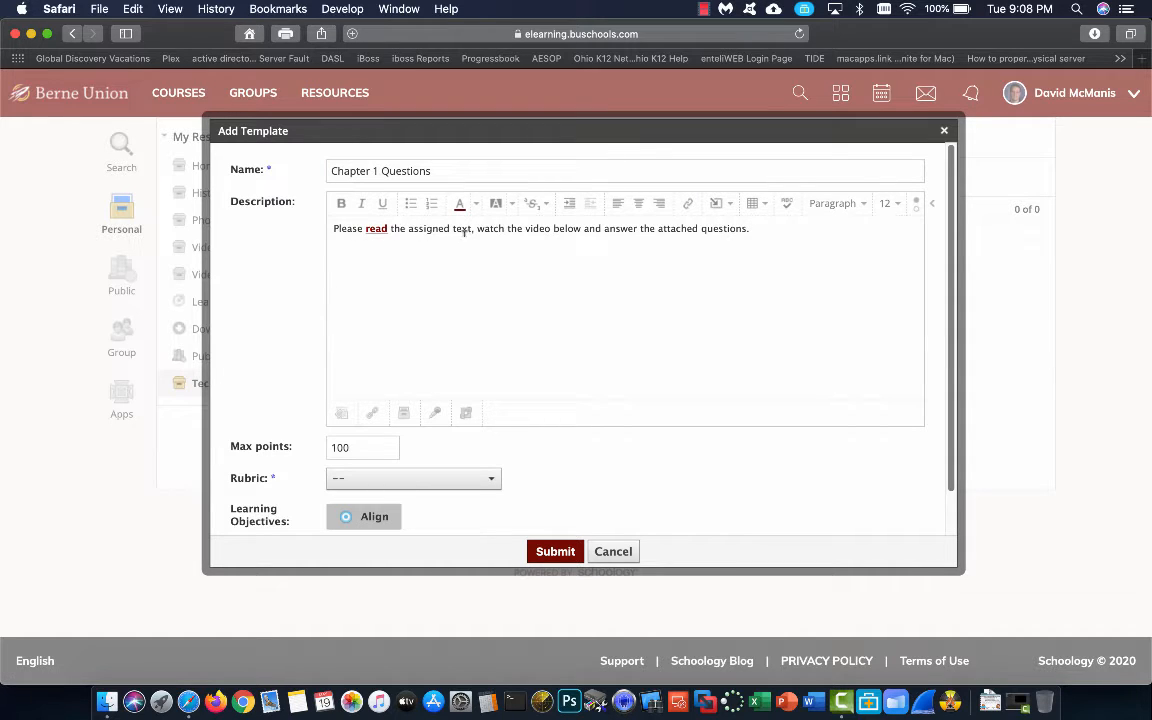
left_click(689, 205)
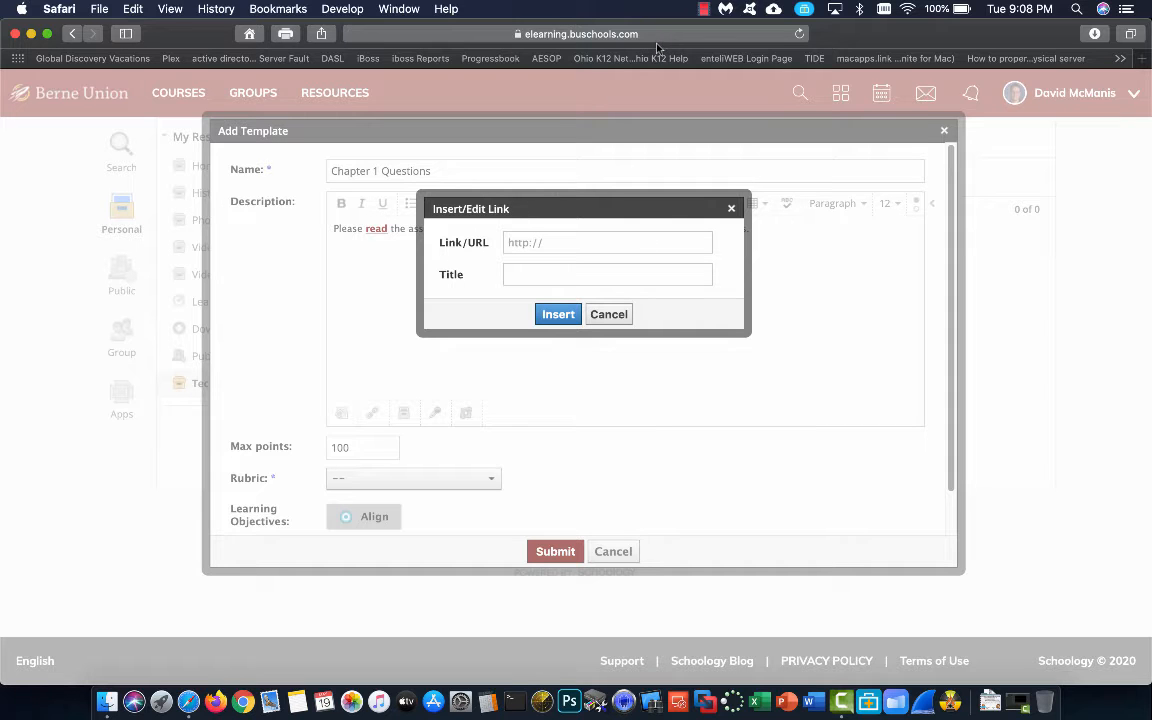
Open wikipedia.org in a new browser tab and look up "comic books"
left_click(99, 8)
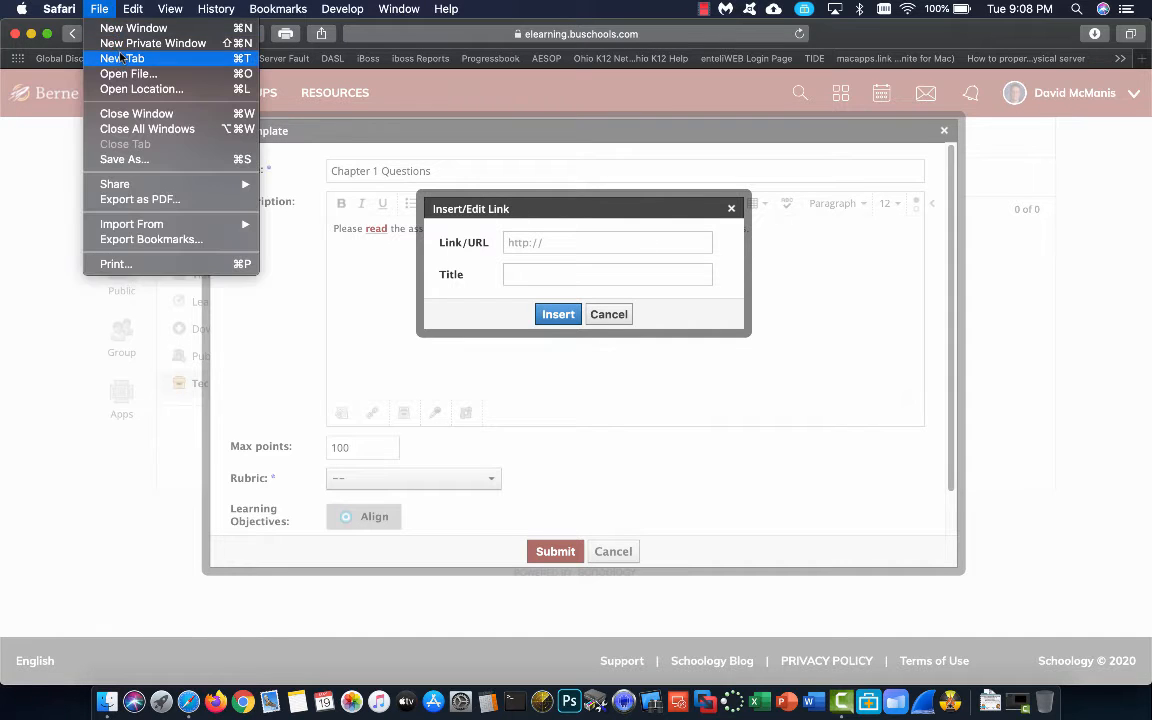
left_click(121, 58)
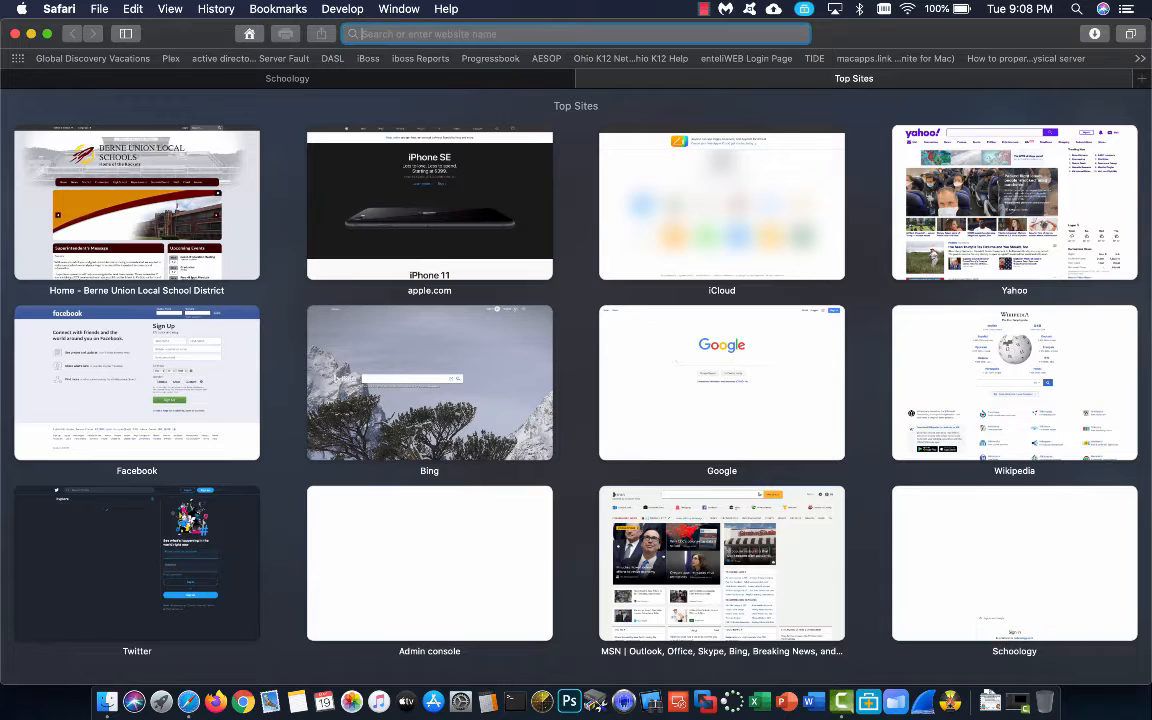
type("wikipedia.org")
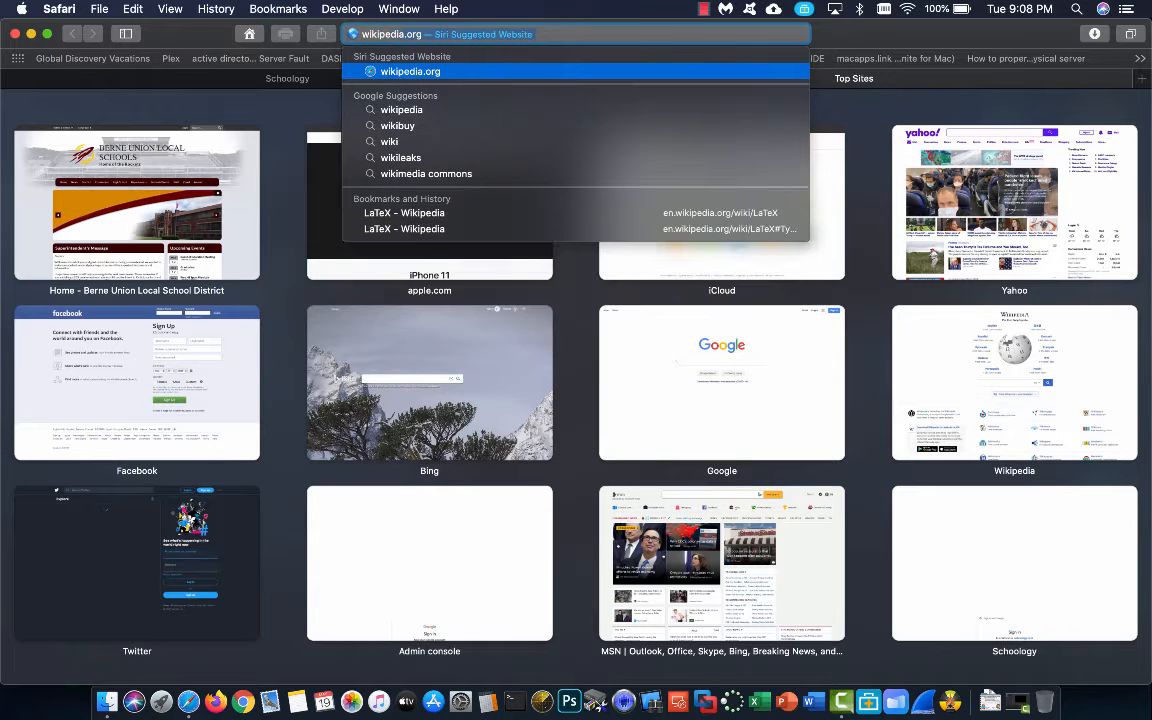
key("Return")
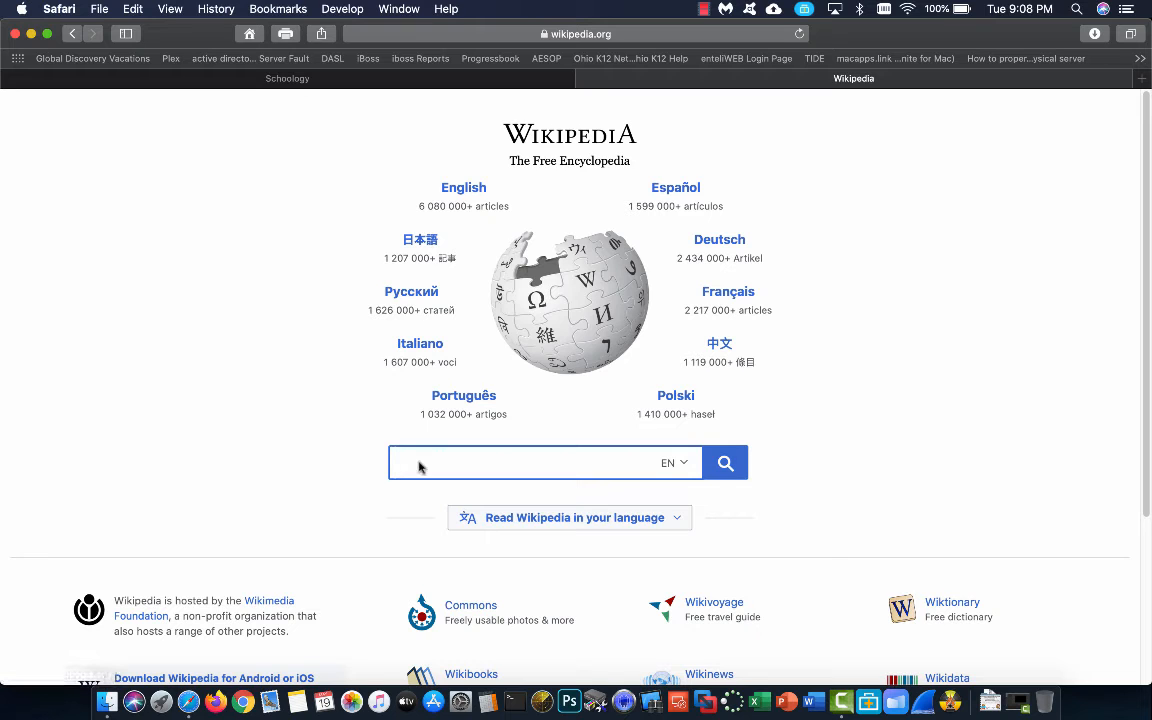
type("comic books")
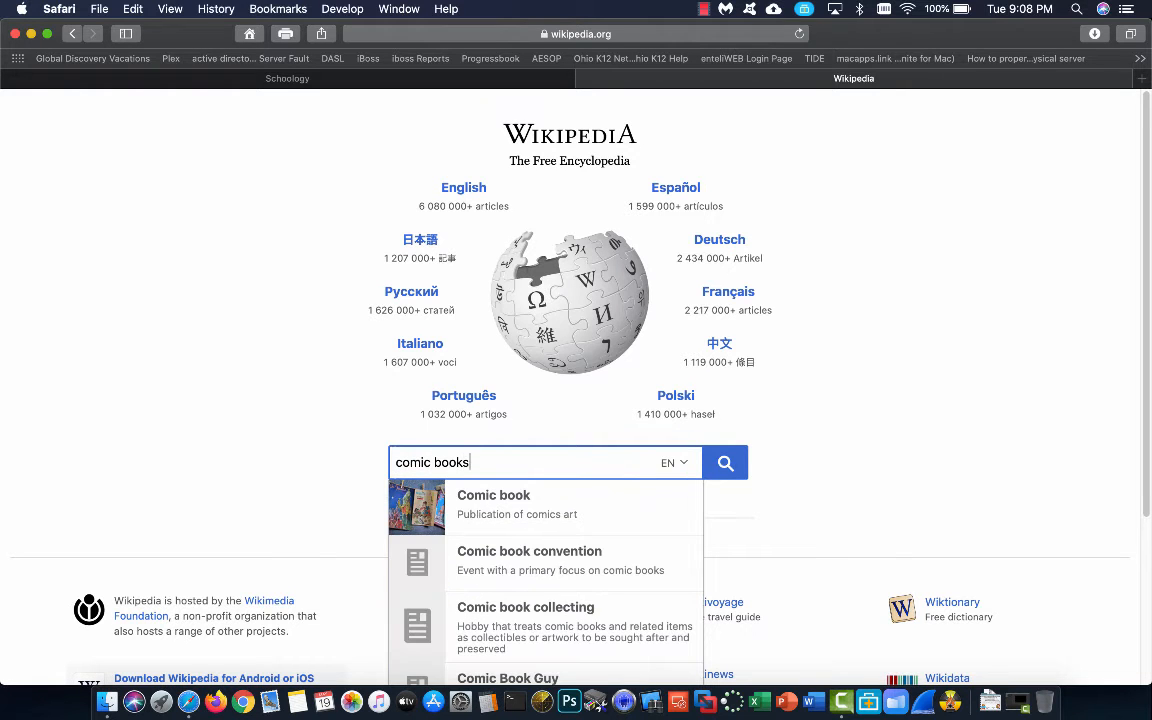
key("Return")
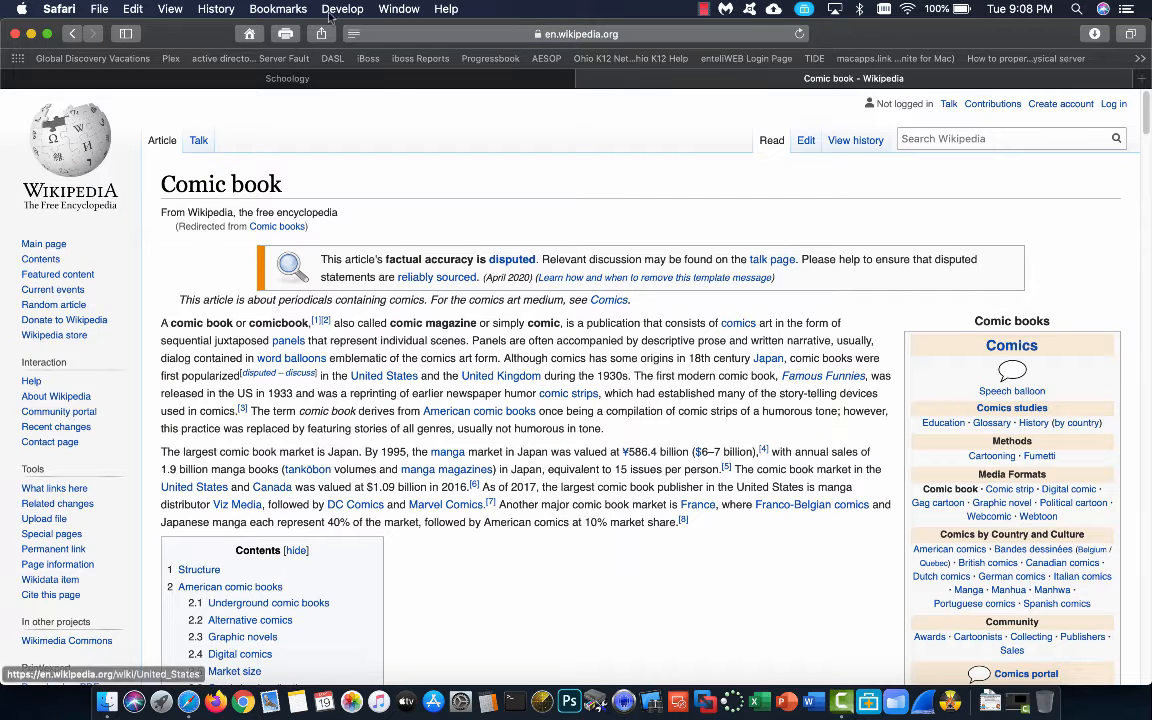
Copy the URL of the Comic book article and close its browser tab
left_click(430, 33)
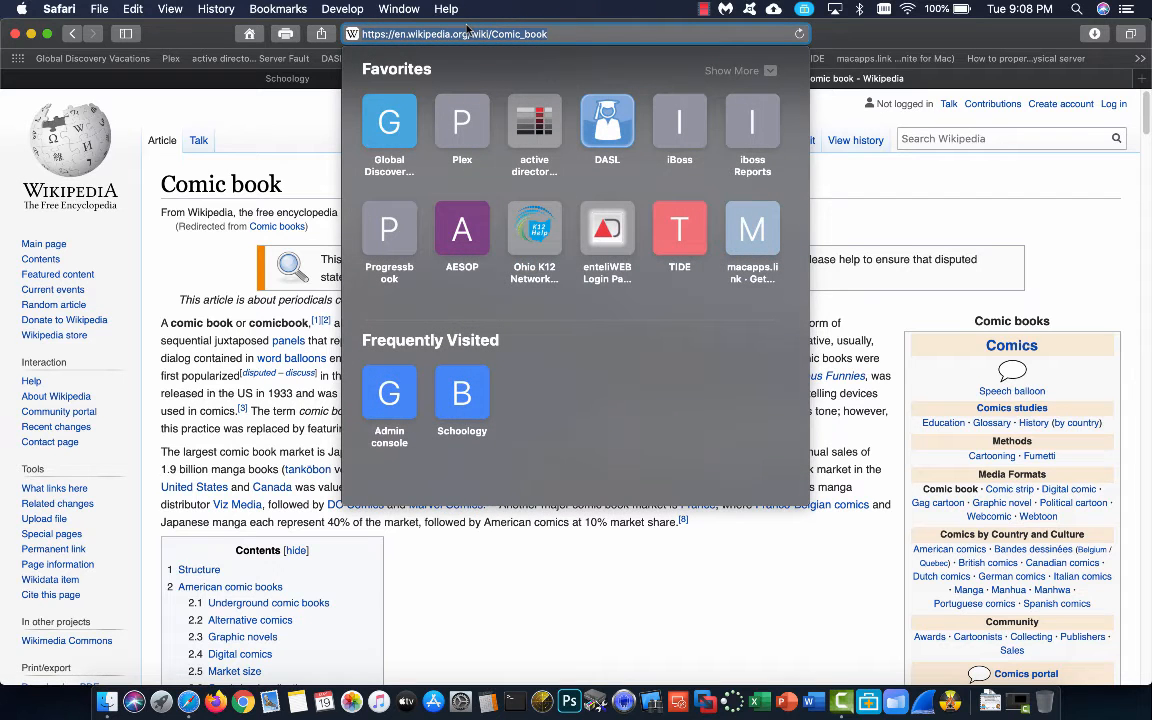
left_click(191, 37)
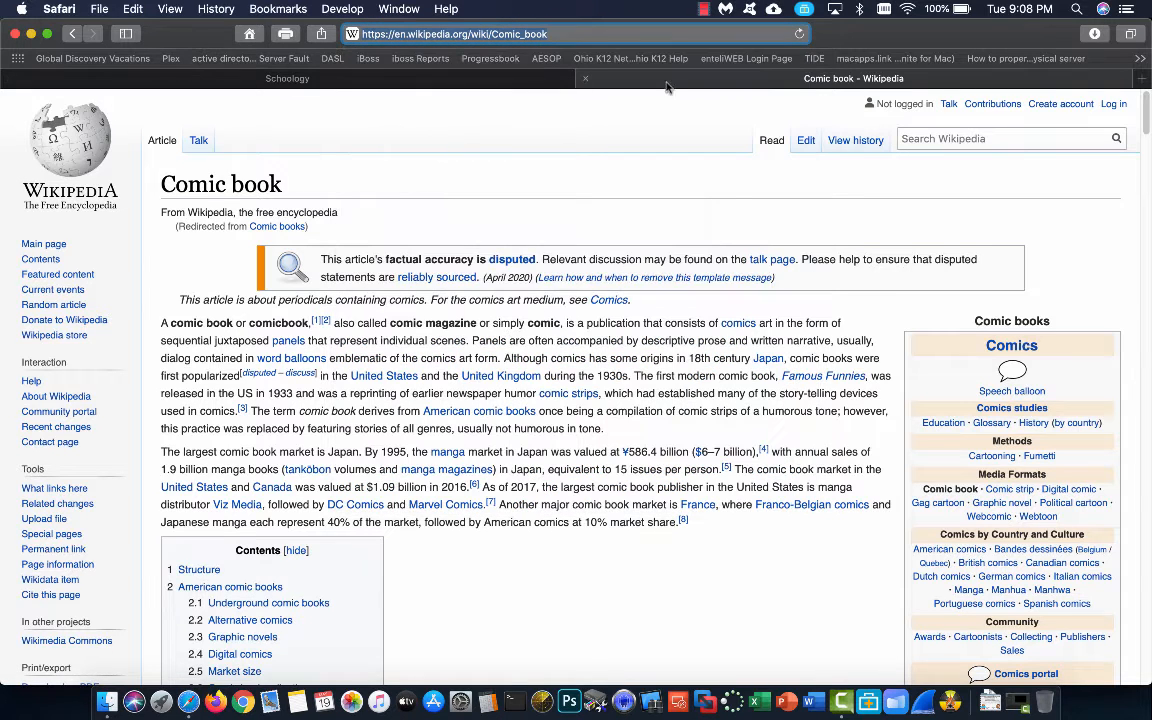
left_click(587, 80)
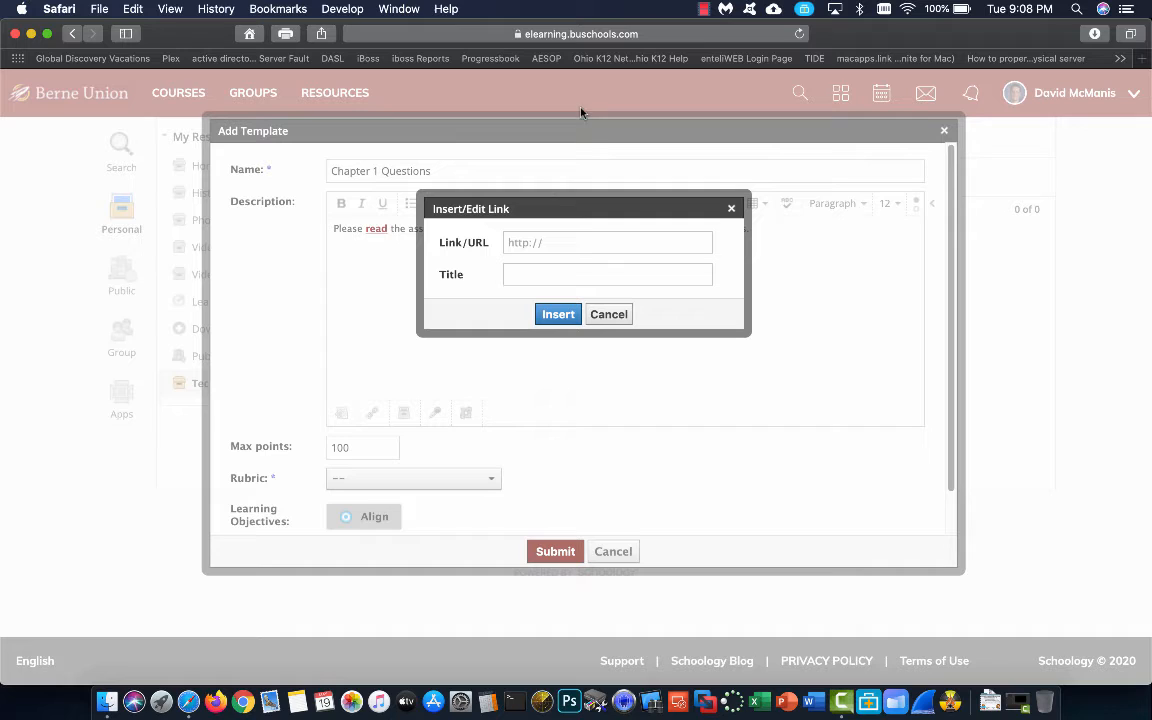
left_click(533, 241)
type("https://en.wikipedia.org/wiki/Comic_book")
left_click(530, 272)
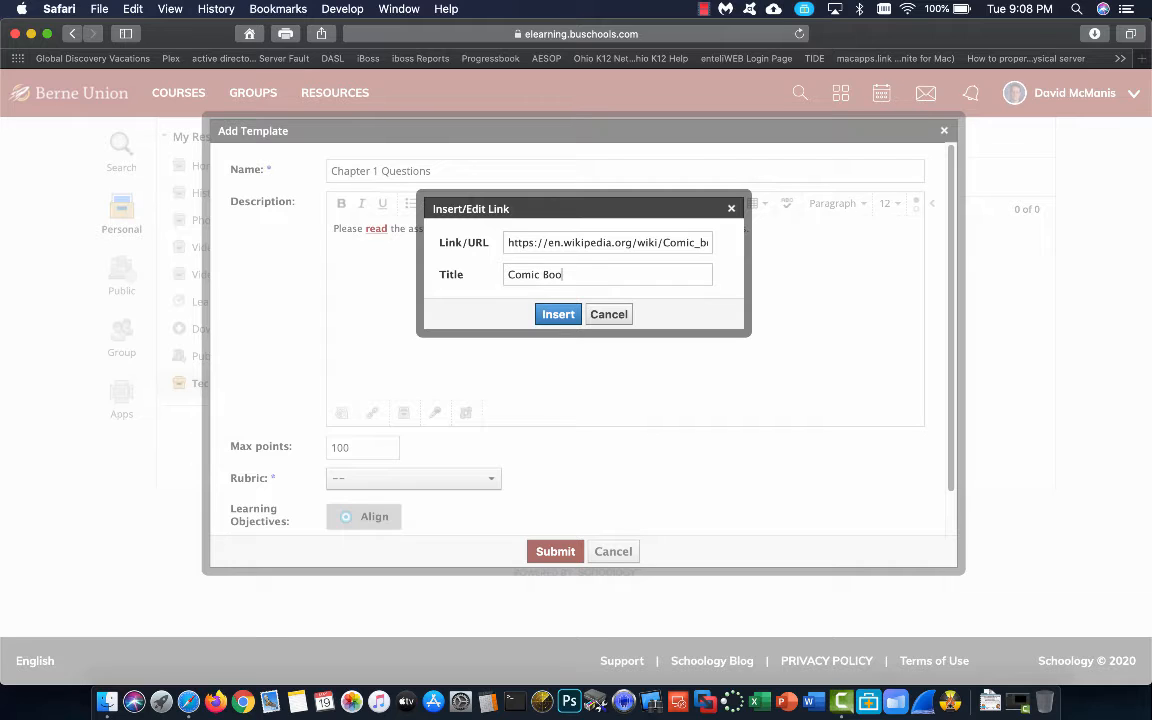
type("Comic Book Information")
left_click(557, 315)
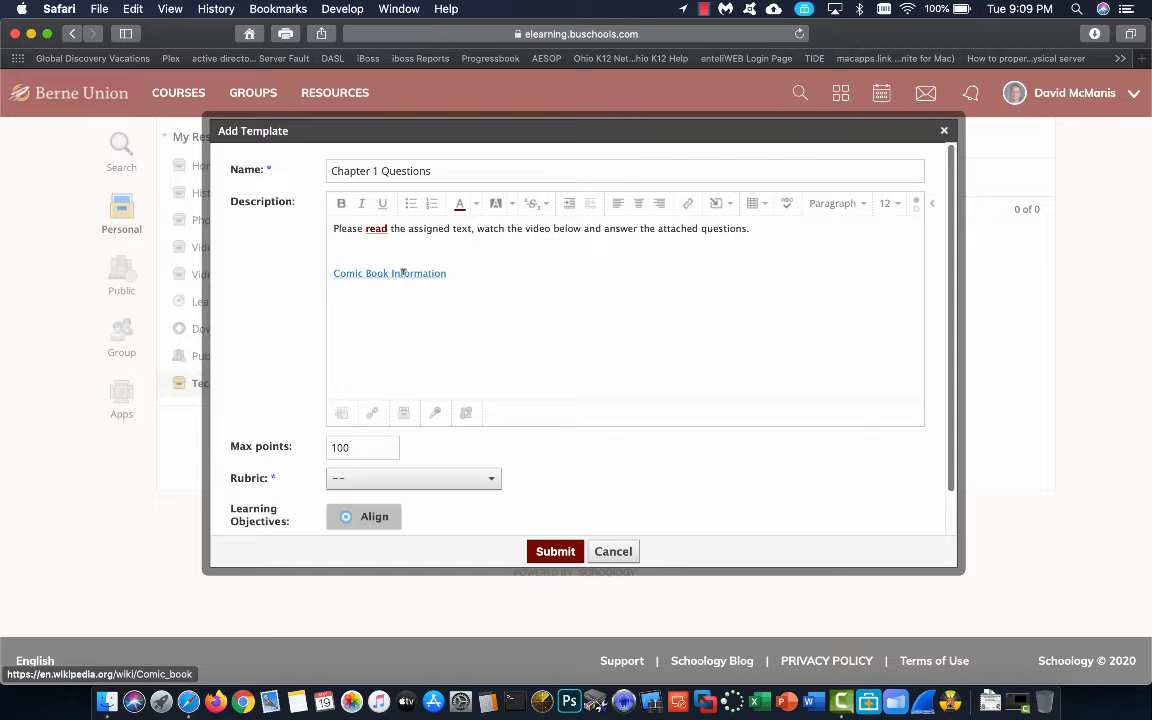
key("Return")
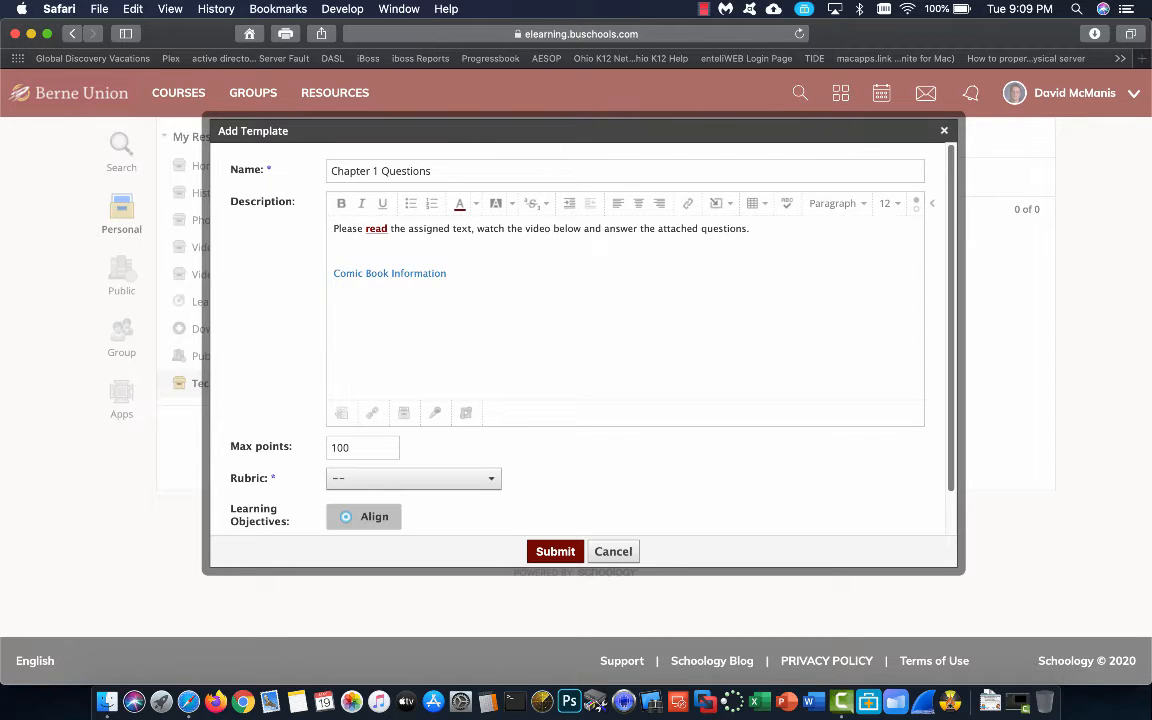
View the special characters that can be inserted in the description and close the picker without choosing one
left_click(732, 206)
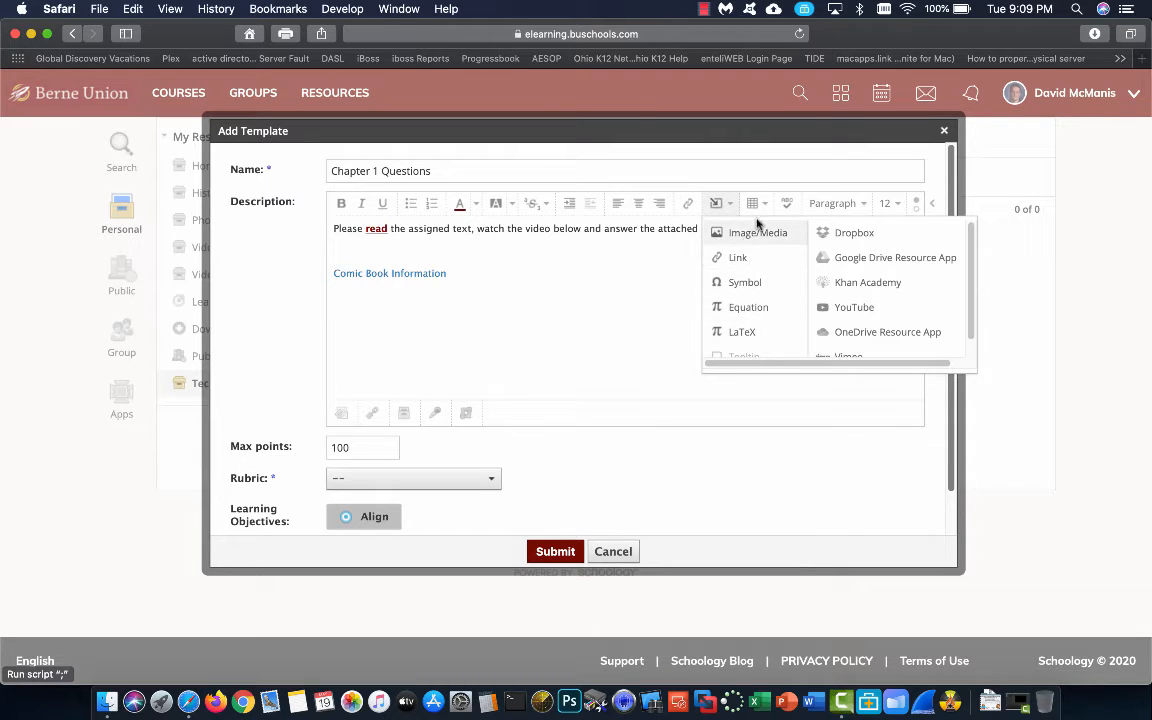
left_click(740, 285)
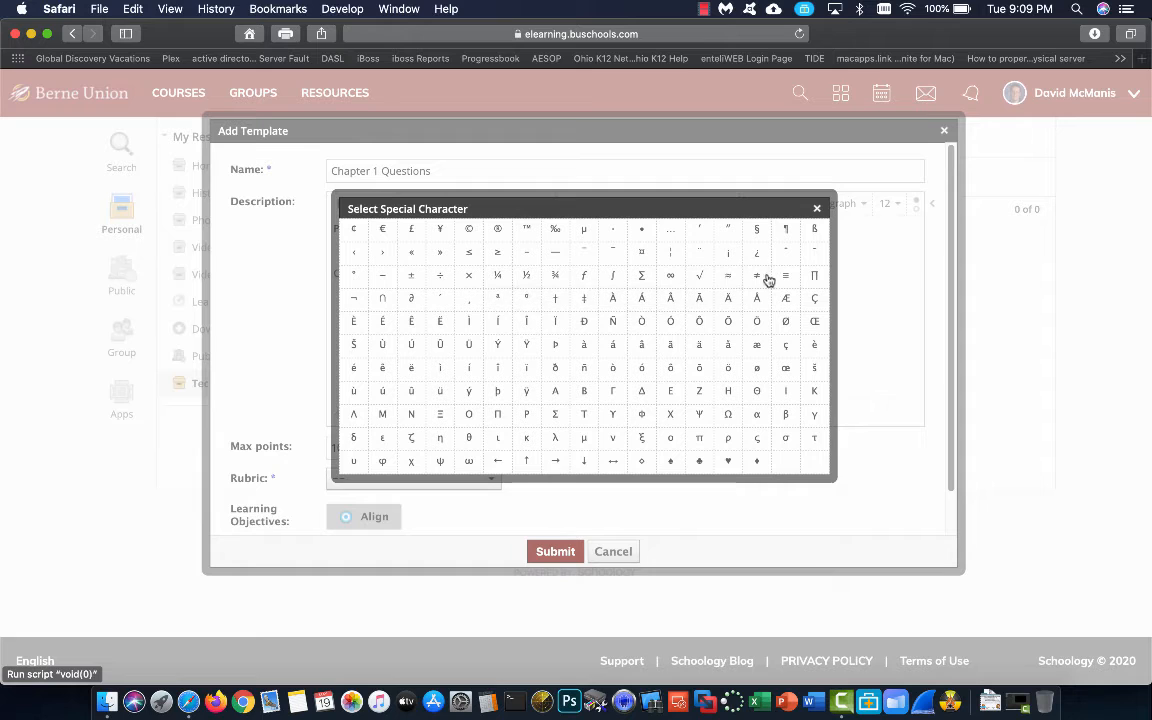
left_click(819, 209)
Look through the relationship and function symbols in the math formula editor and leave it without inserting a formula
left_click(718, 204)
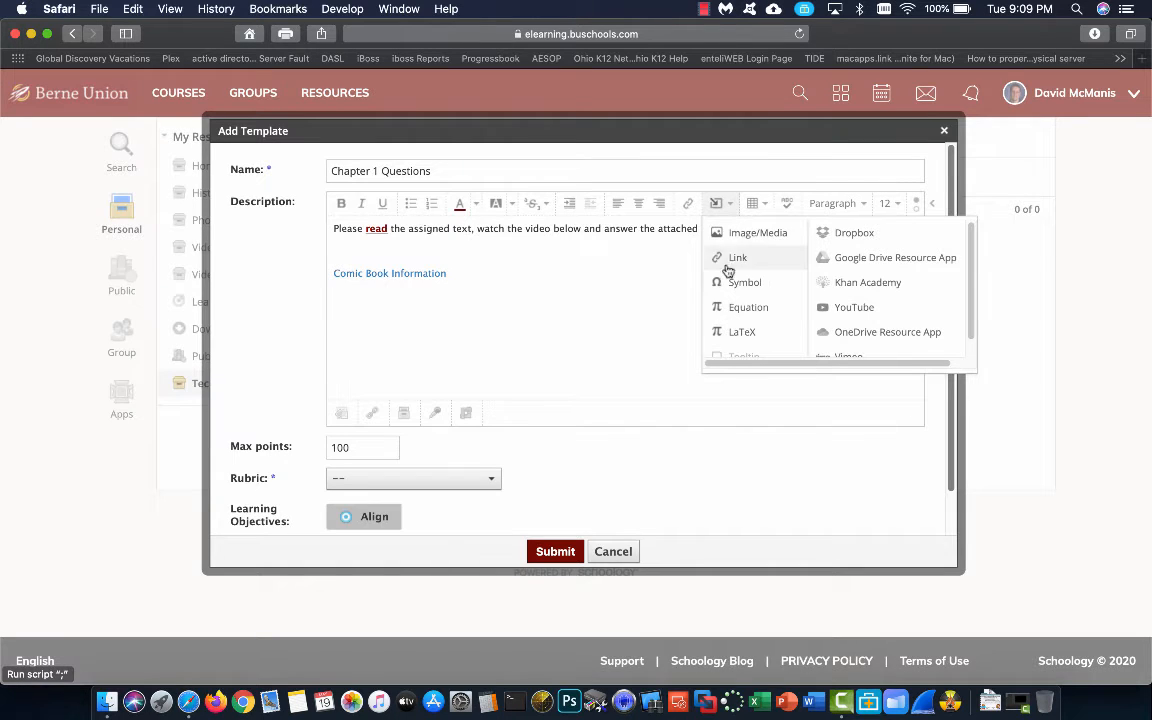
left_click(733, 310)
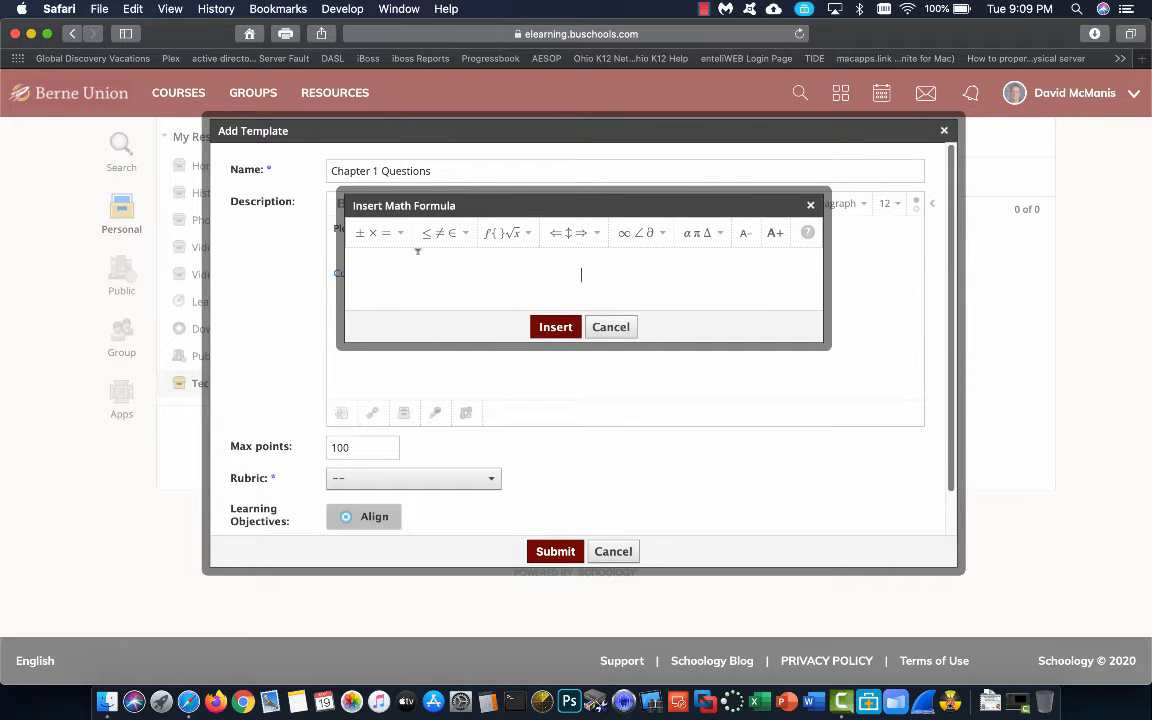
left_click(460, 236)
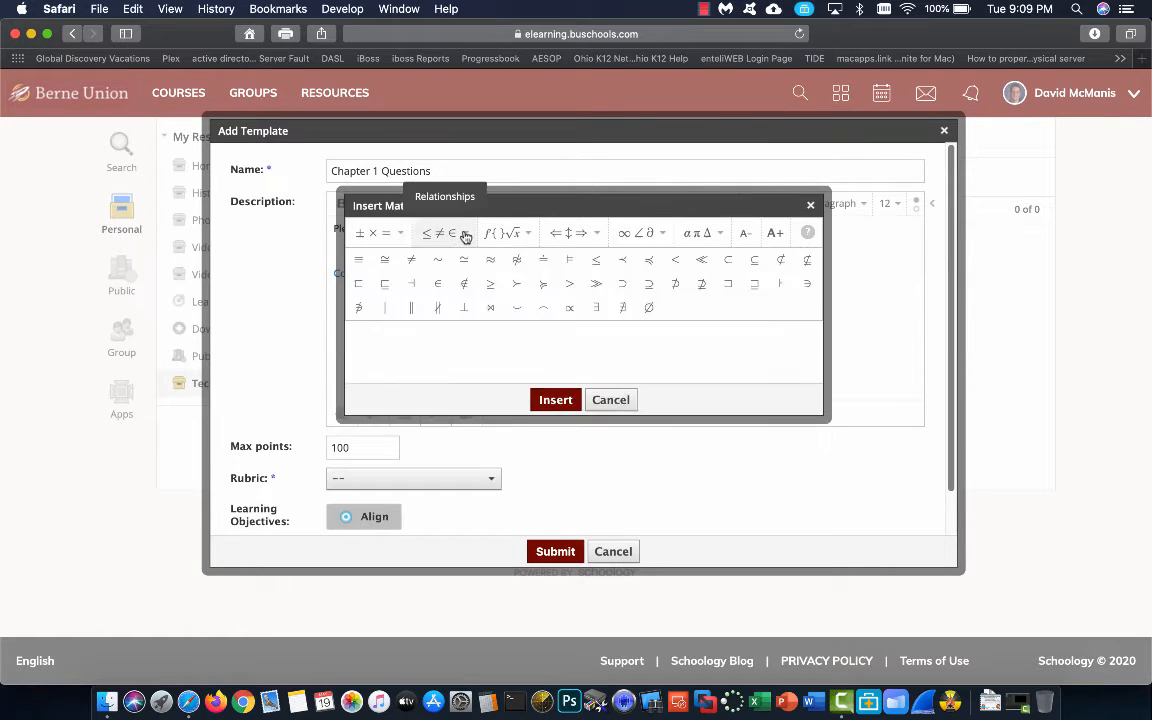
left_click(519, 236)
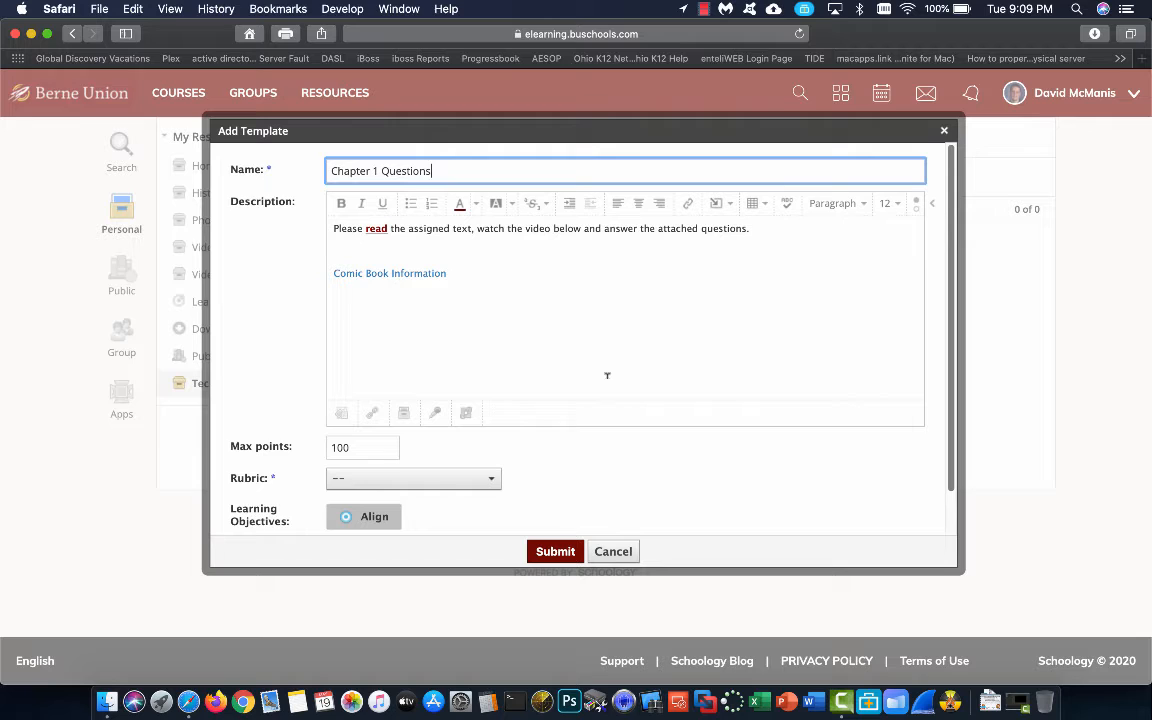
Examine the LaTeX input and output example in the Wikipedia article linked from the LaTeX dialog, and leave the dialog without inserting code
left_click(730, 205)
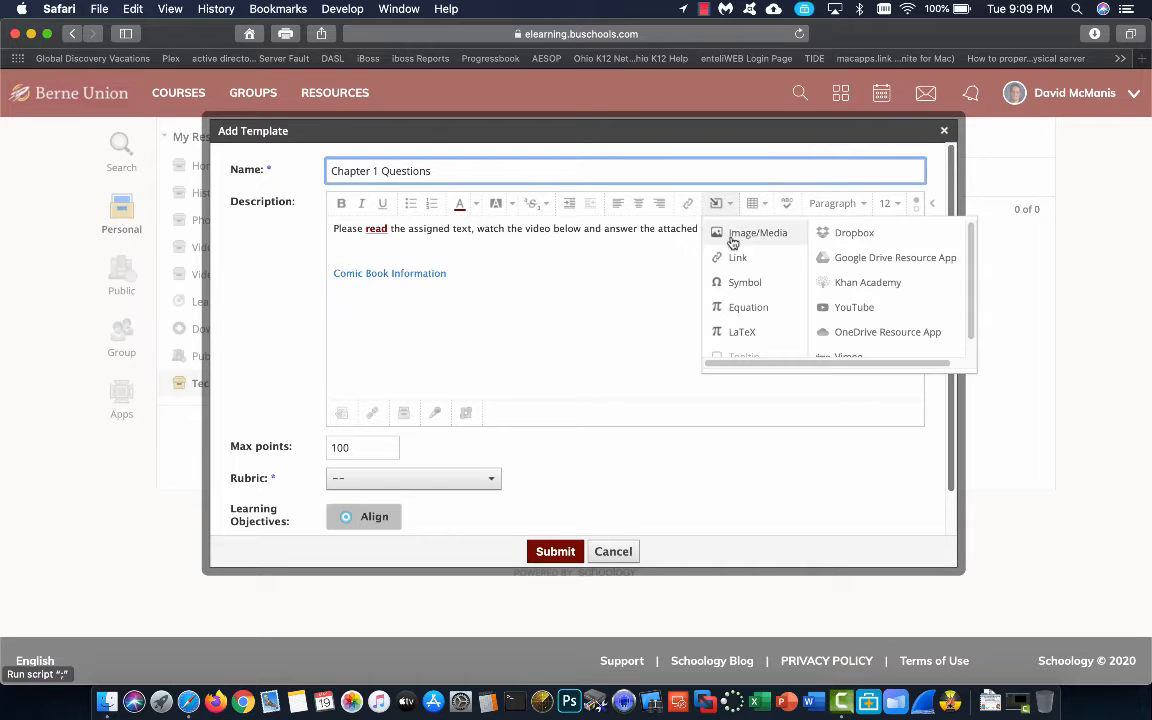
left_click(740, 332)
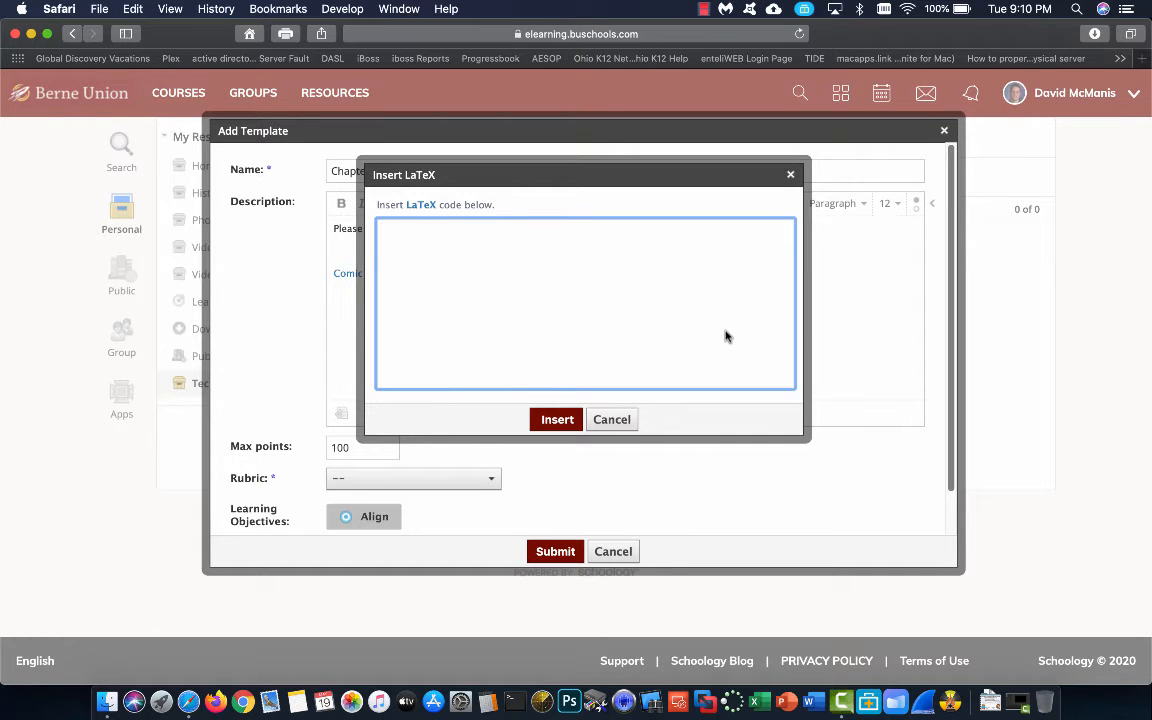
left_click(424, 207)
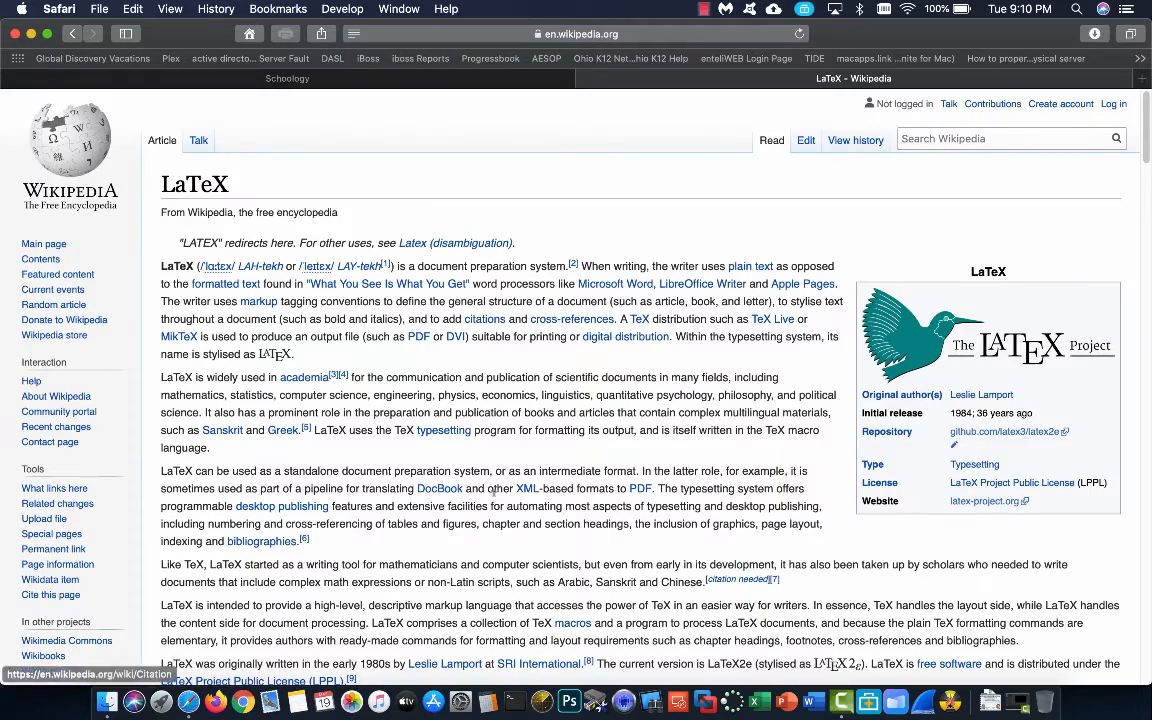
scroll(493, 491, "down", 20)
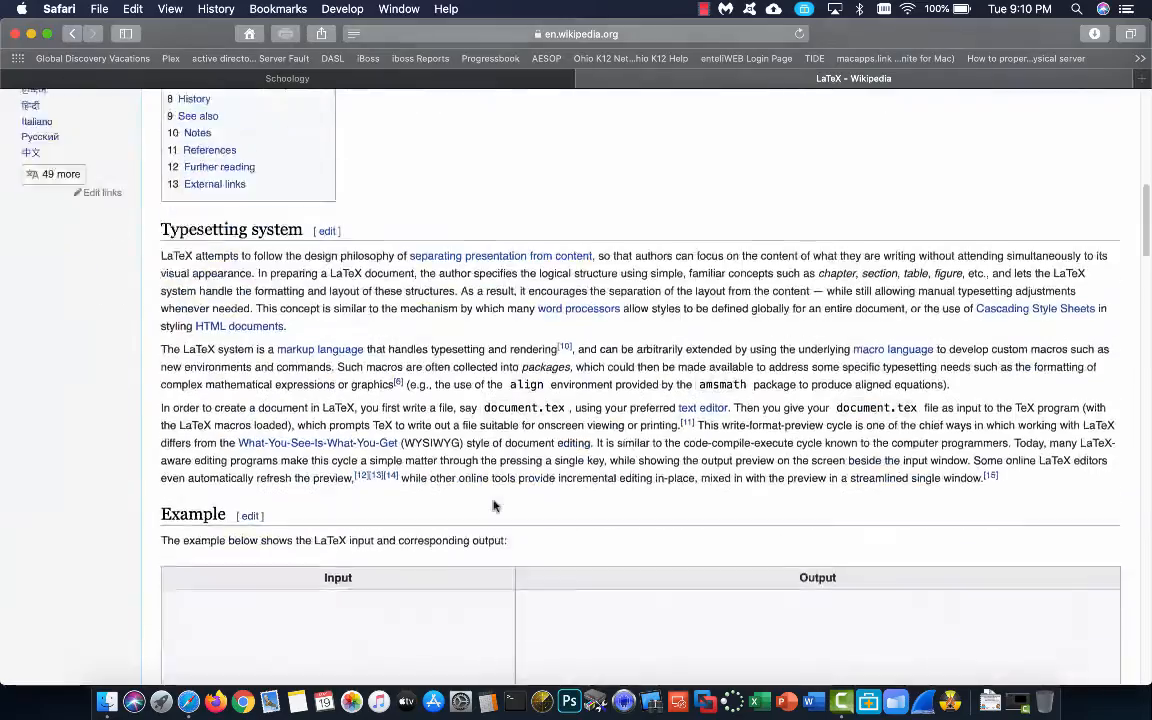
scroll(493, 506, "down", 10)
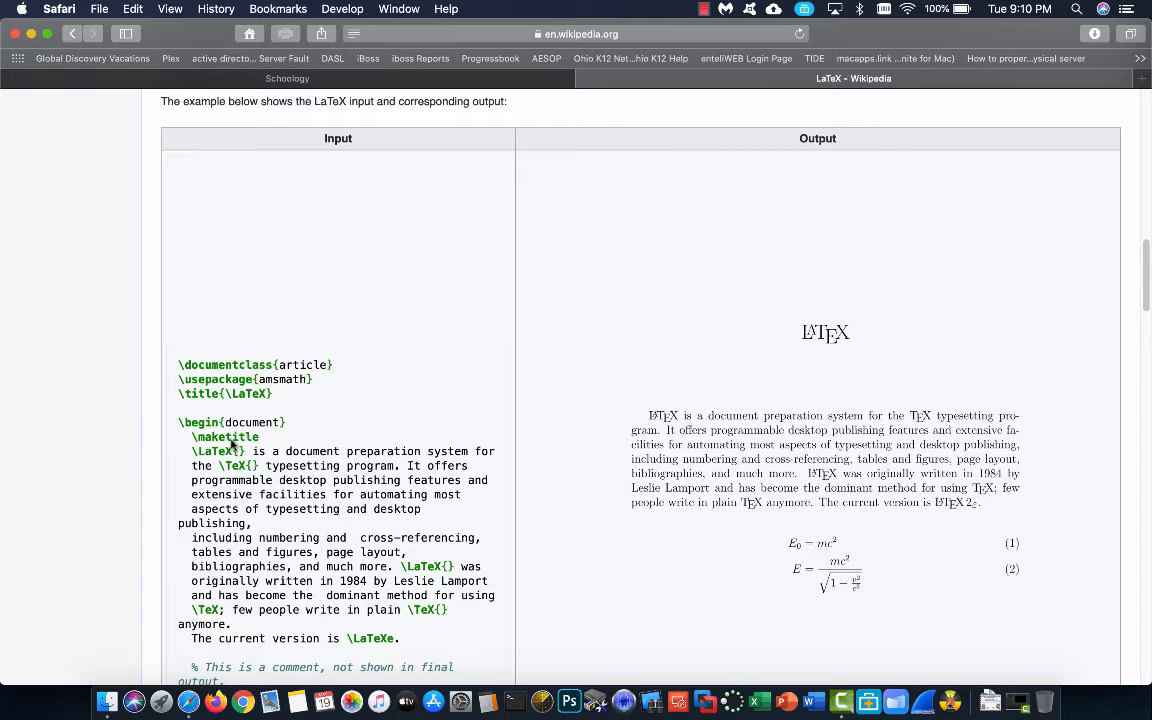
scroll(258, 494, "down", 3)
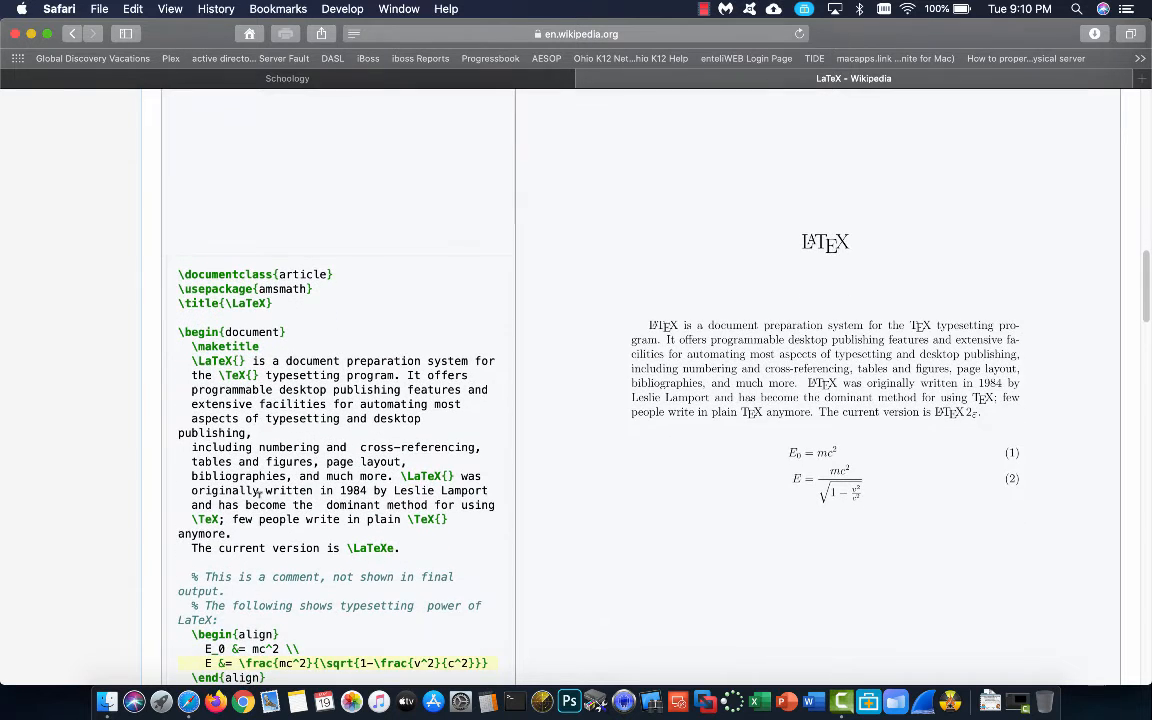
scroll(258, 493, "down", 2)
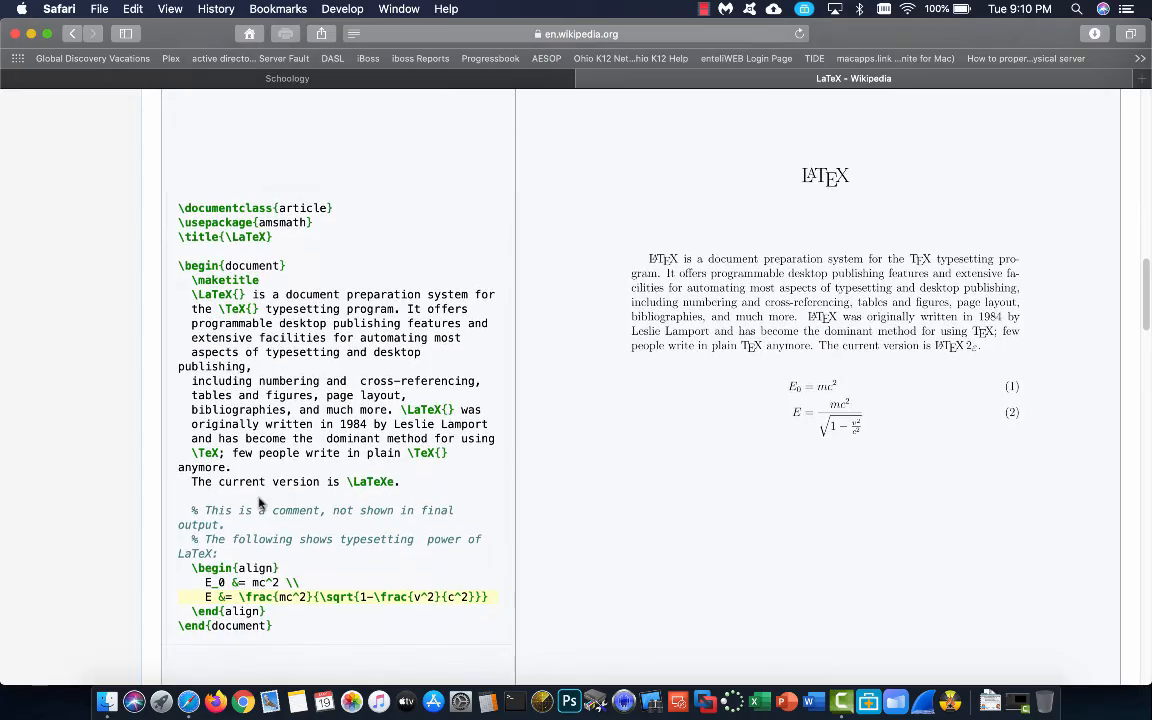
scroll(425, 322, "up", 15)
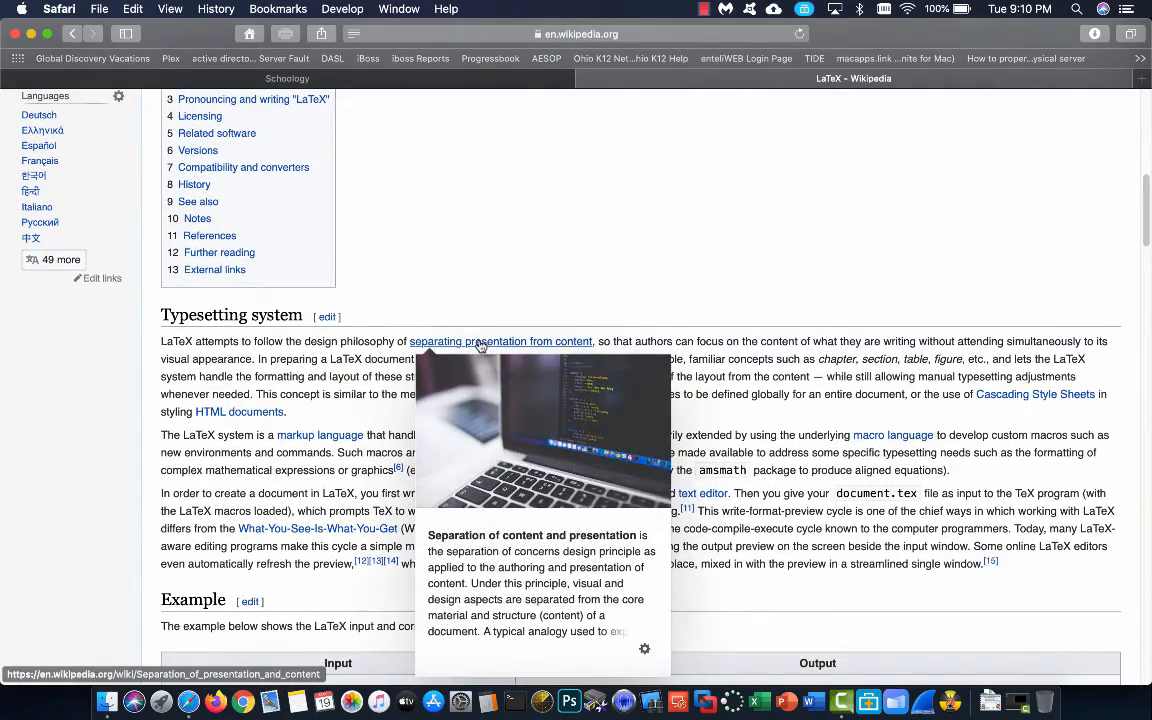
left_click(586, 82)
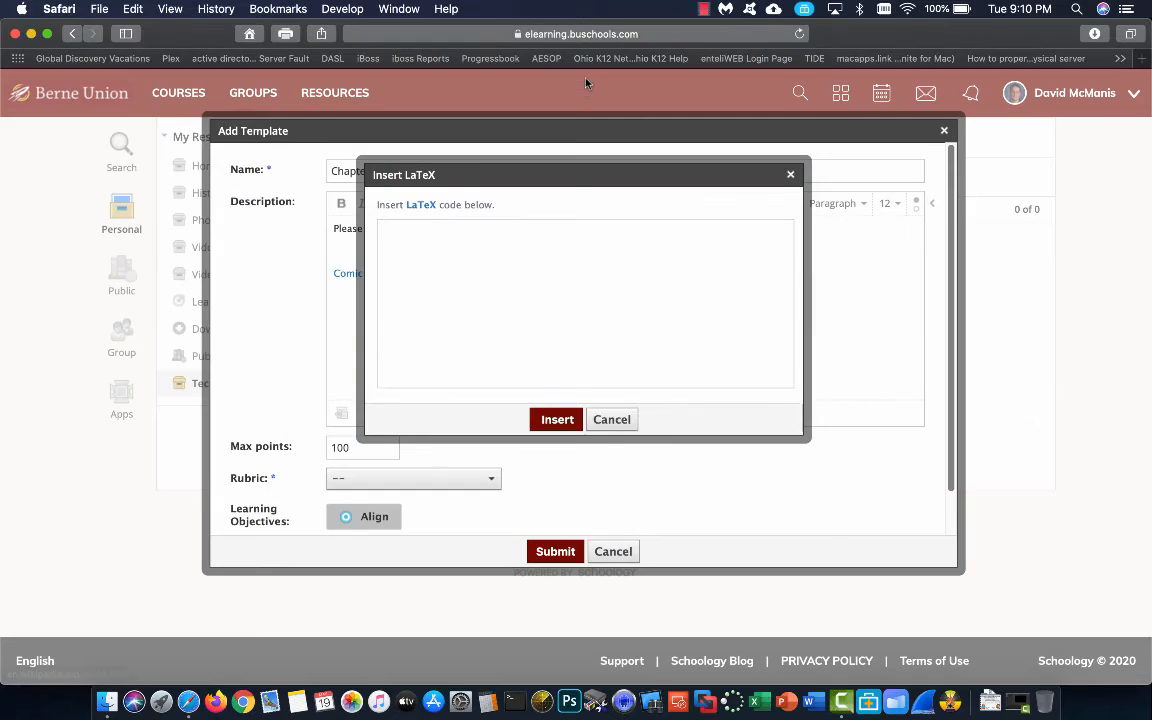
left_click(607, 421)
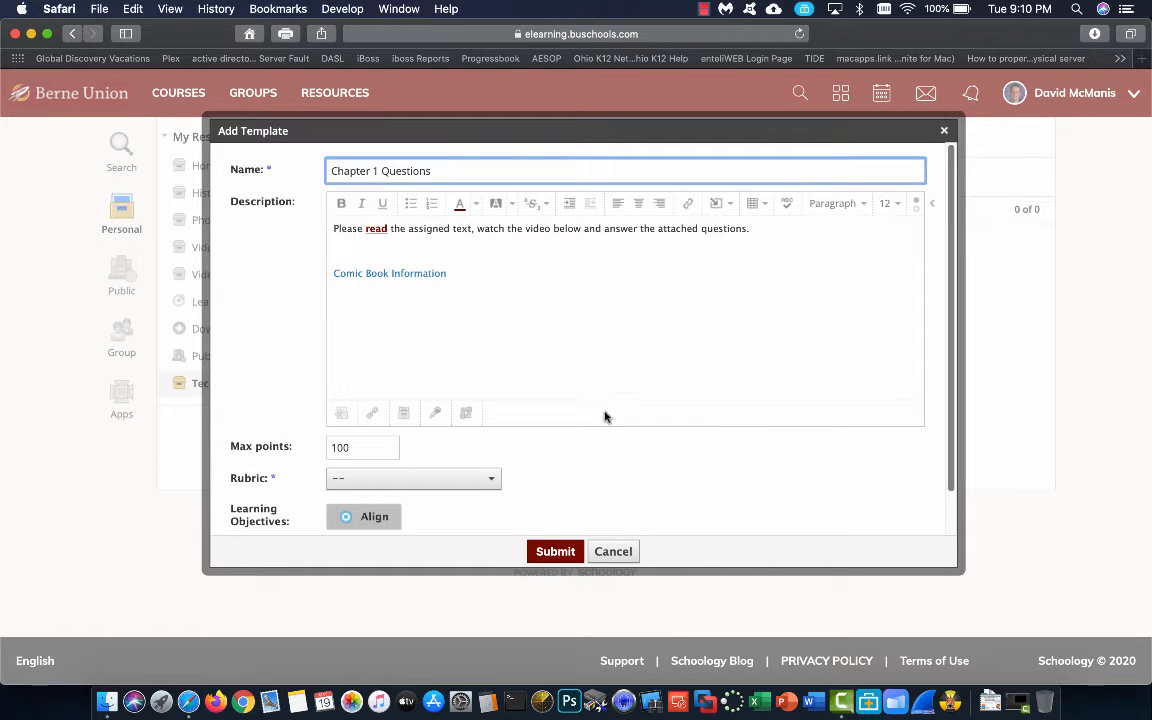
Add an empty line below the "Comic Book Information" link and remove the blank line above it
left_click(727, 208)
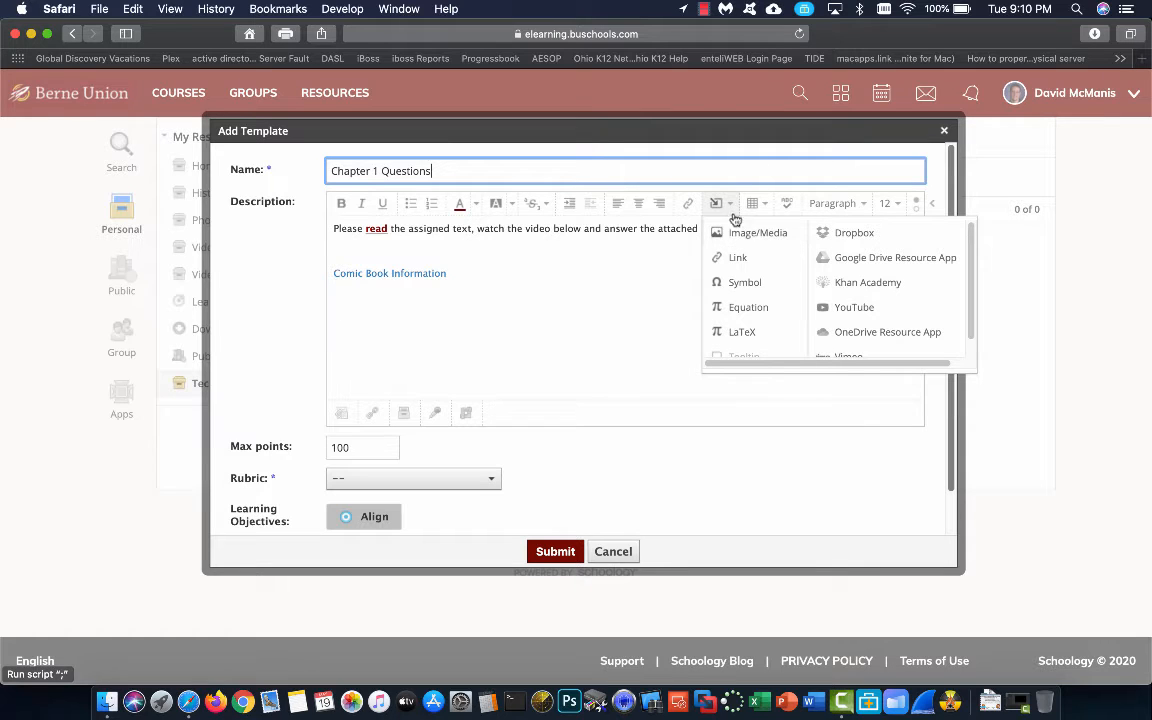
left_click(733, 213)
key("Return")
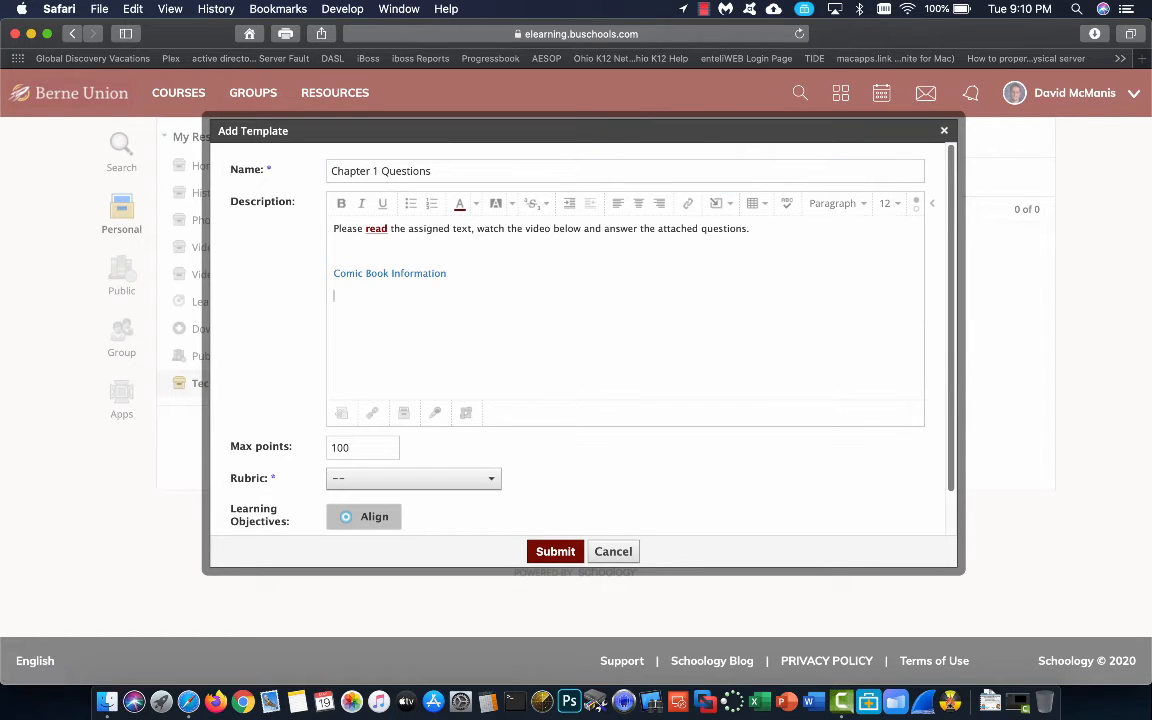
left_click(336, 250)
key("BackSpace")
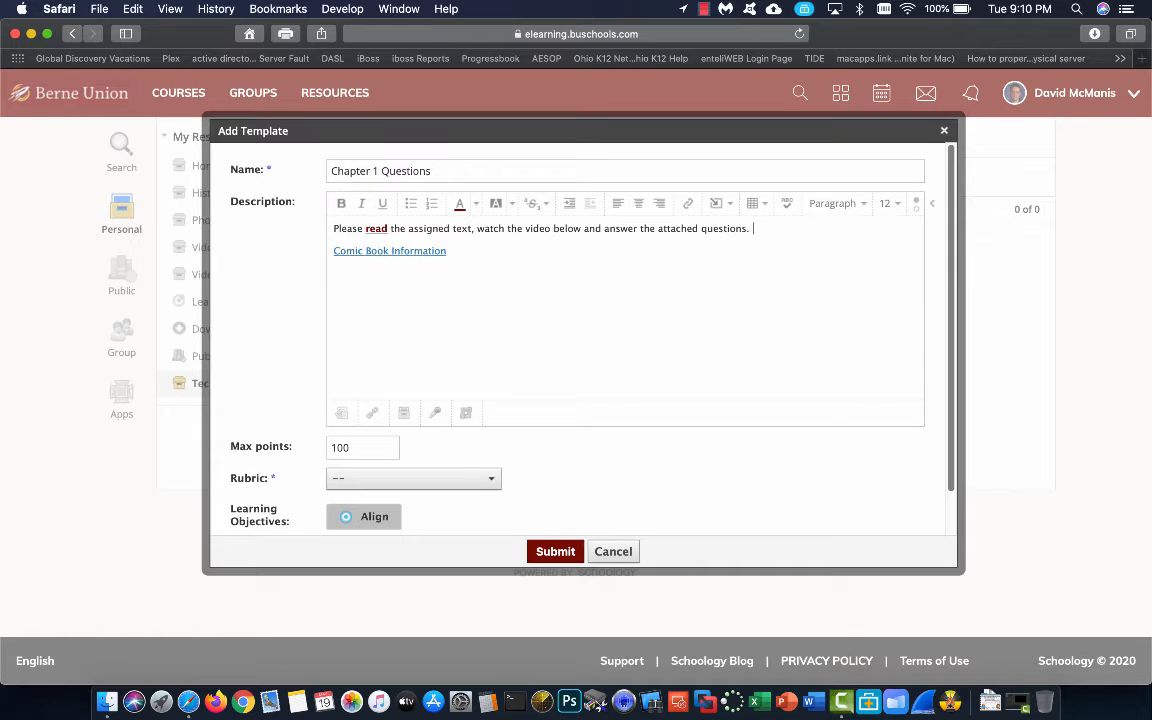
Add a bold, underlined "Assigned Text:" heading on its own line above the "Comic Book Information" link
left_click(463, 250)
key("Return")
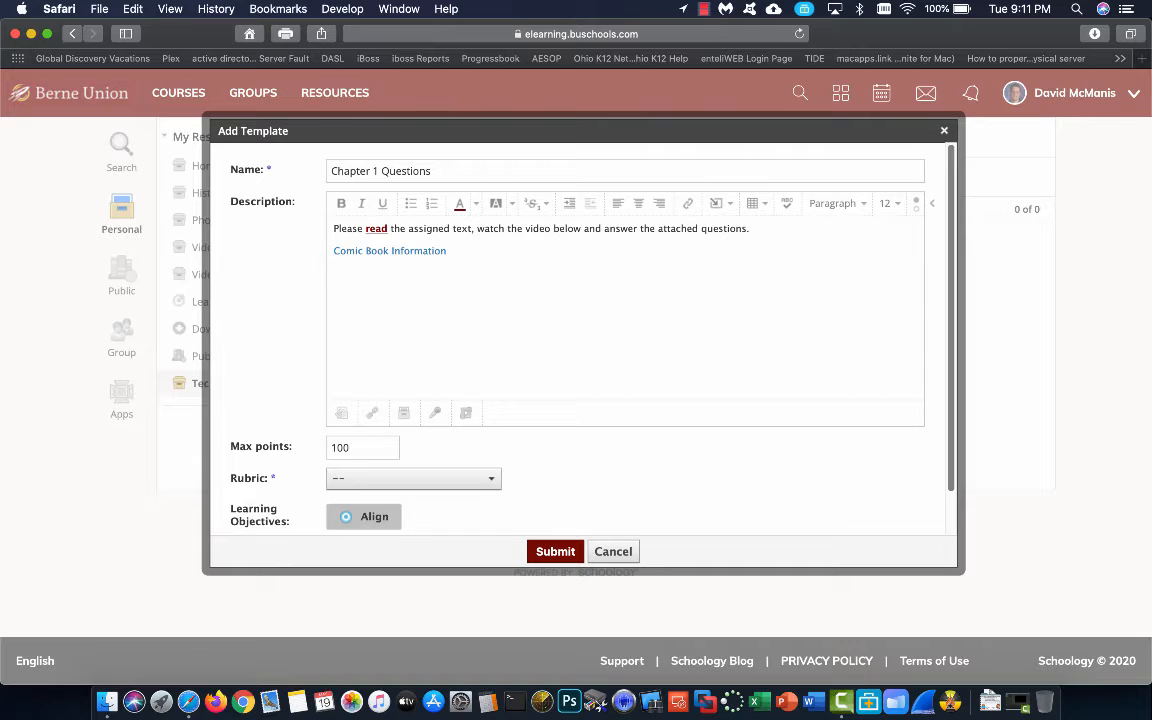
left_click(332, 250)
key("Return")
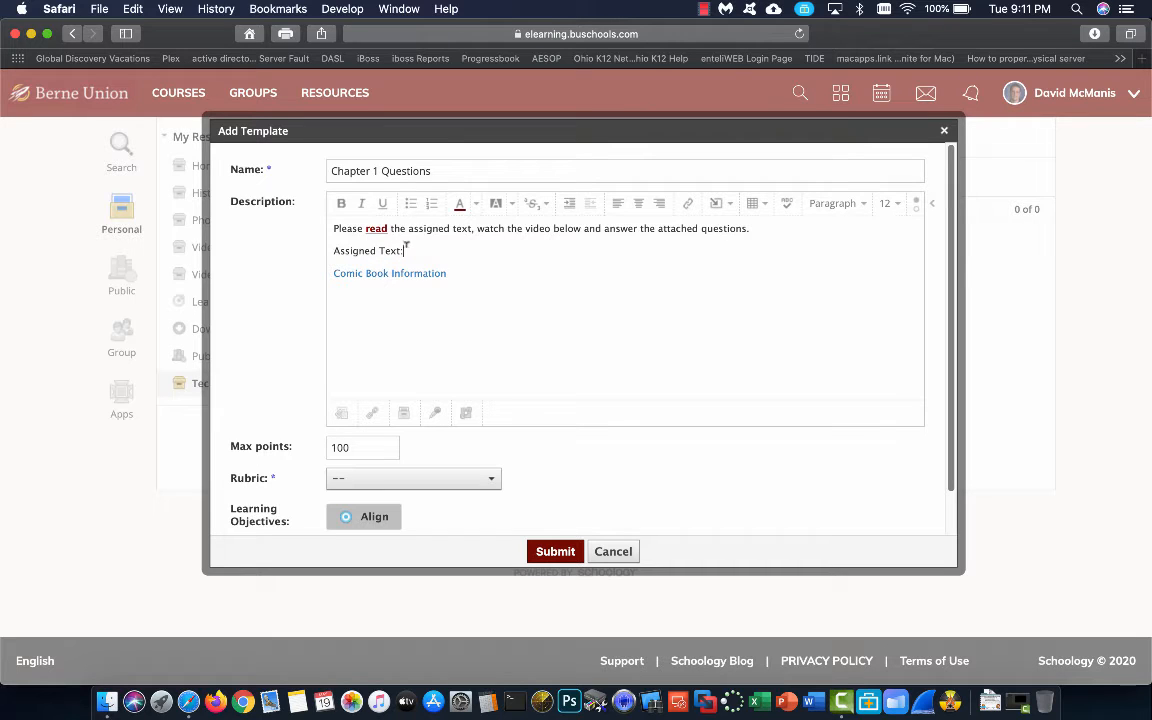
left_click_drag(405, 250, 332, 250)
left_click(341, 203)
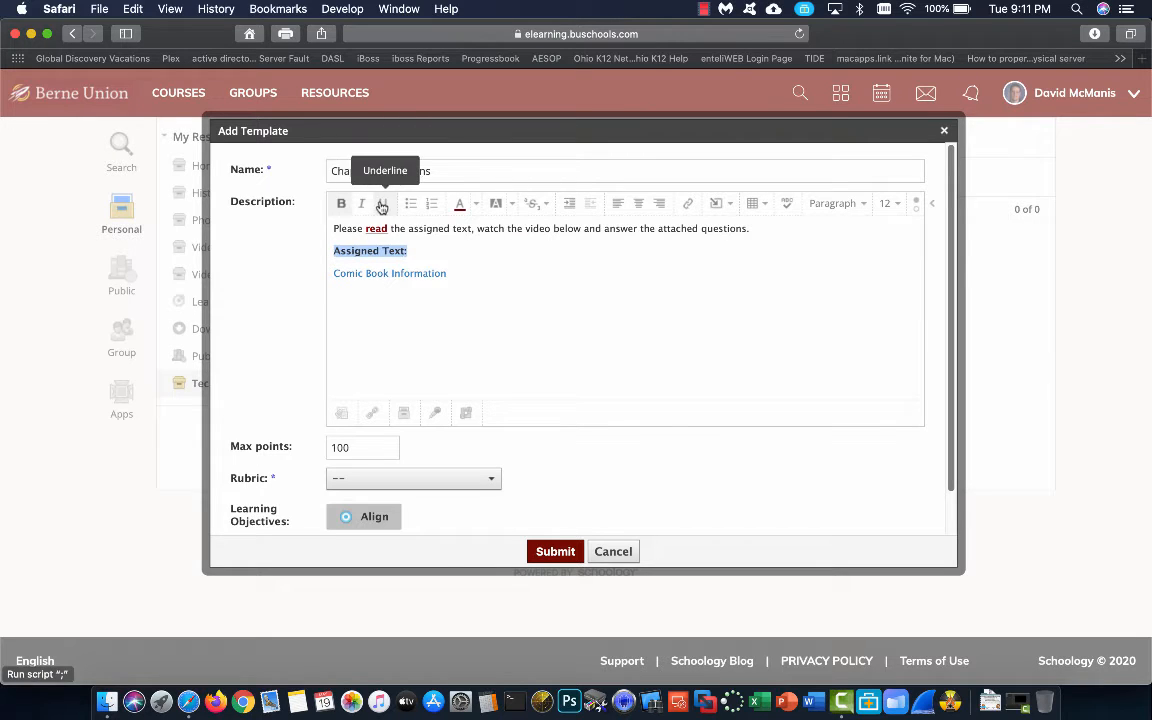
left_click(381, 204)
Add a bold, underlined "Video:" heading below the "Comic Book Information" link, with an empty line under it
left_click(334, 290)
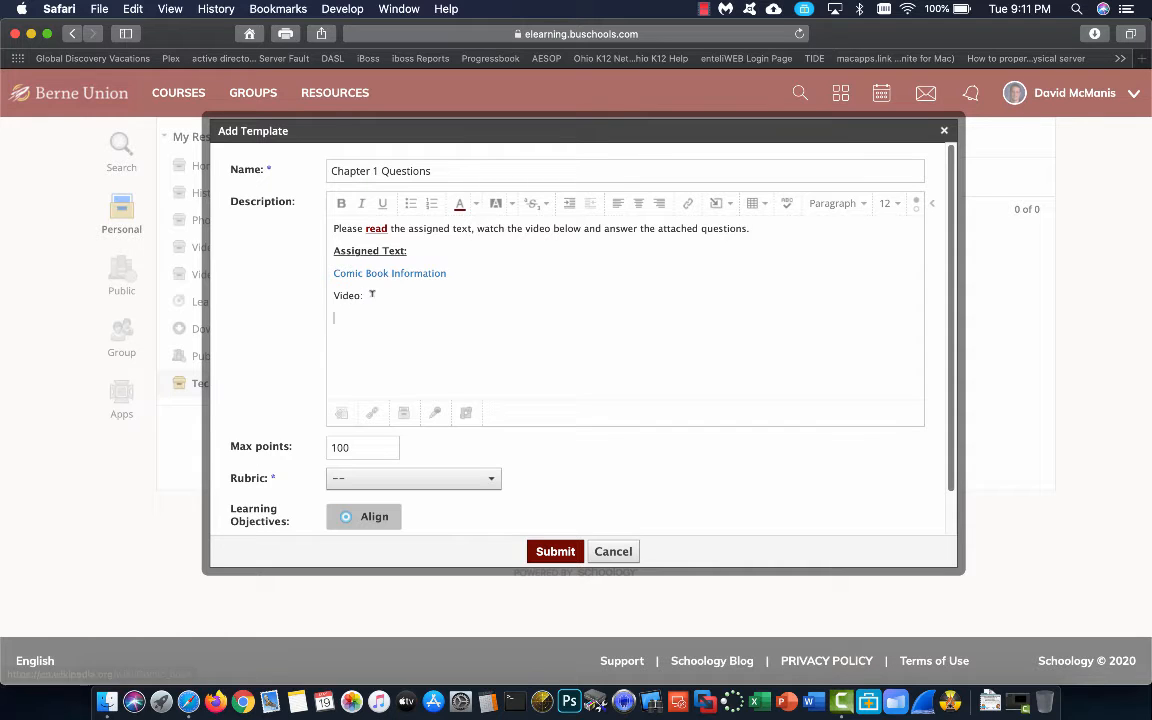
left_click_drag(370, 295, 338, 293)
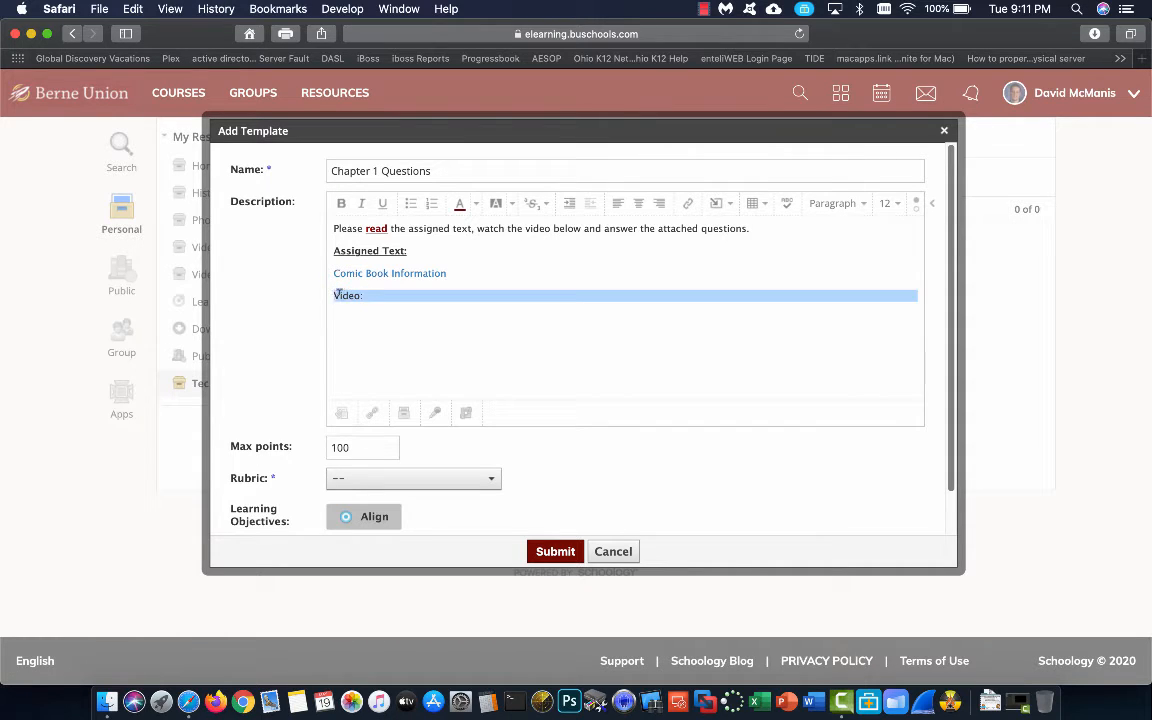
left_click(341, 203)
left_click(382, 203)
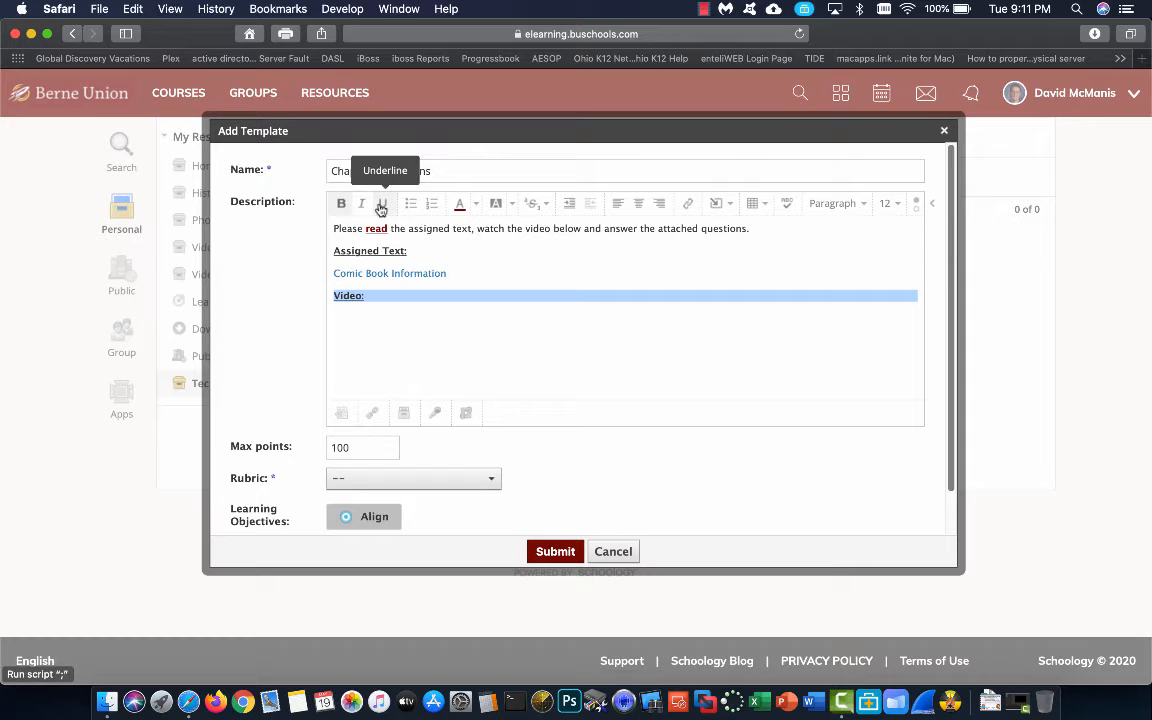
left_click(369, 307)
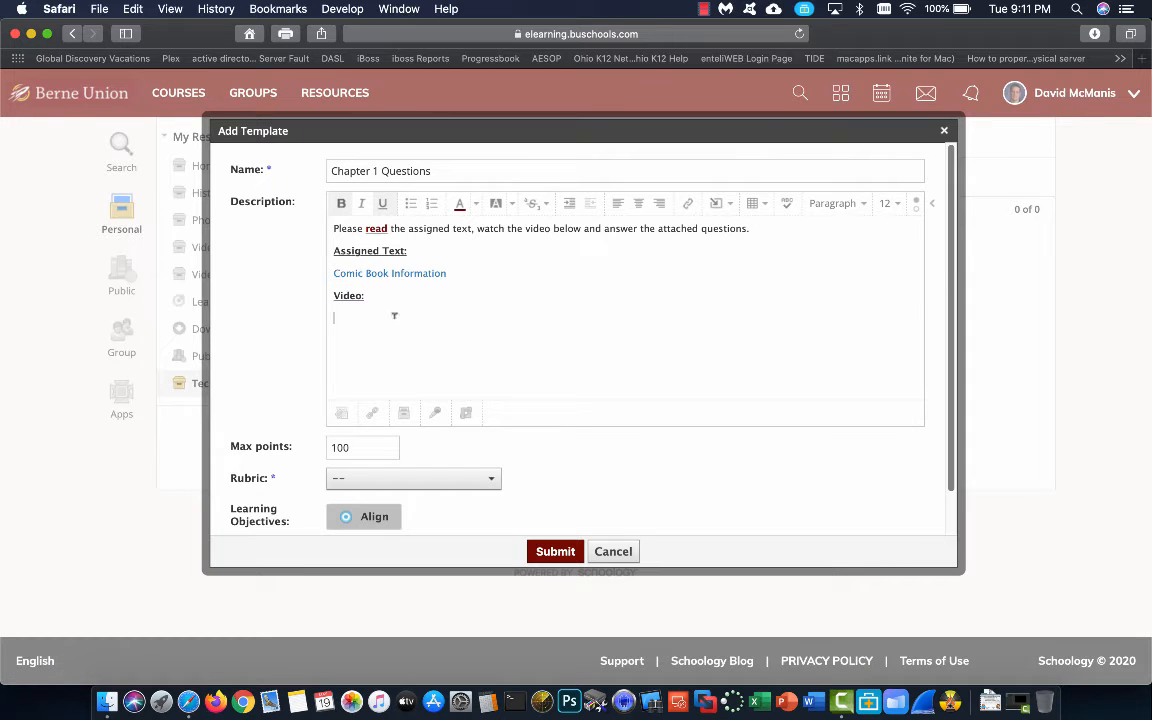
left_click(731, 205)
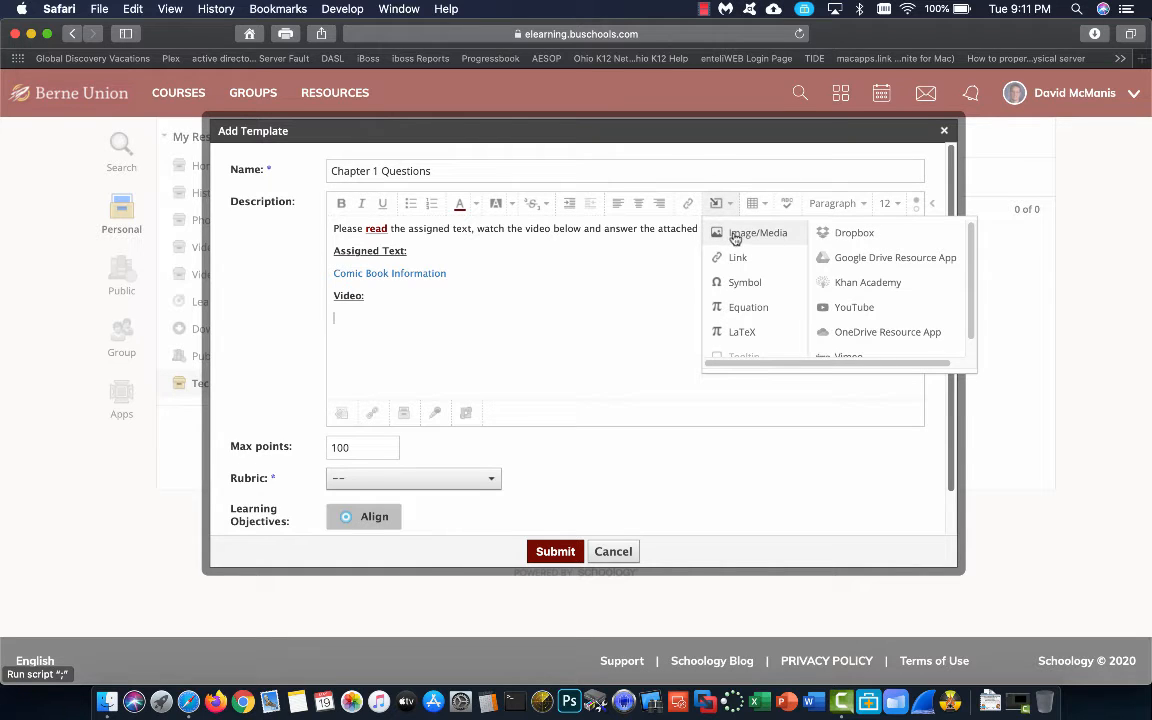
left_click(733, 234)
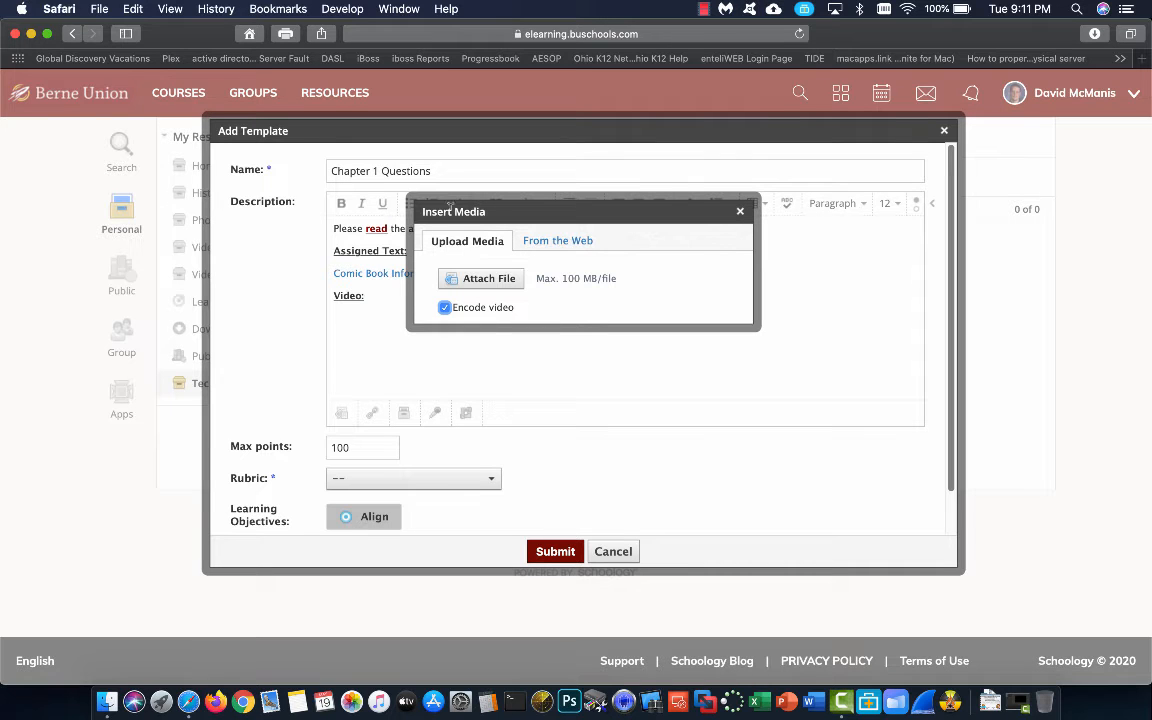
left_click(480, 278)
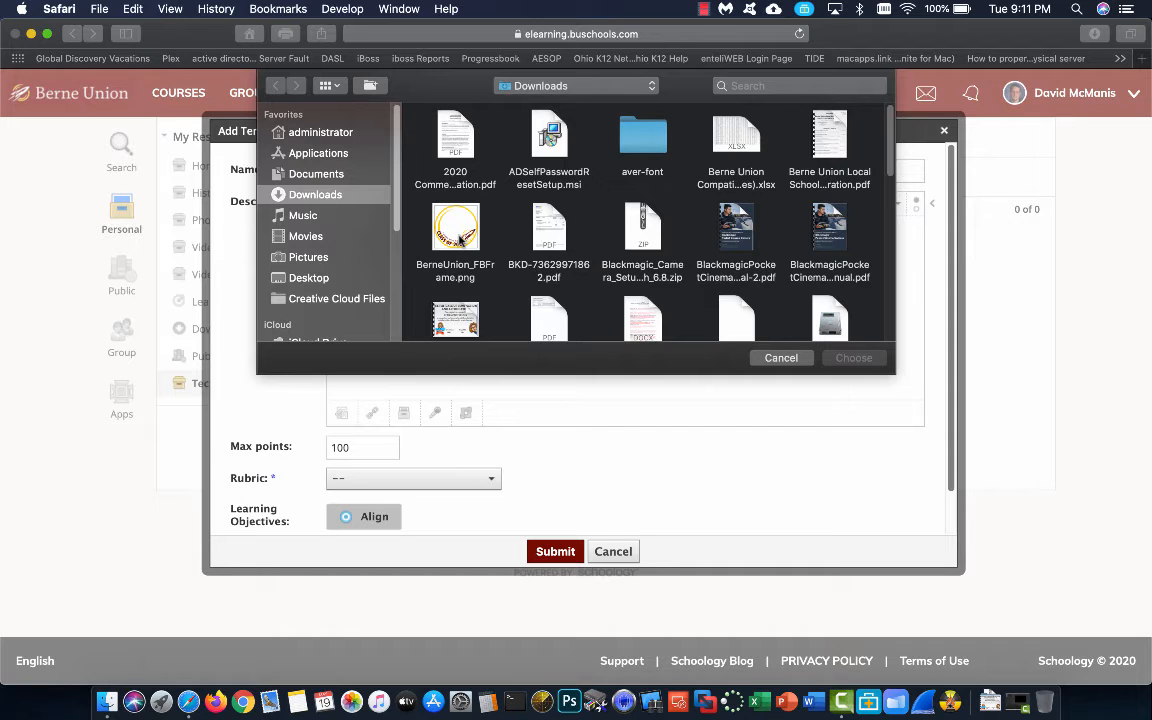
scroll(590, 213, "down", 15)
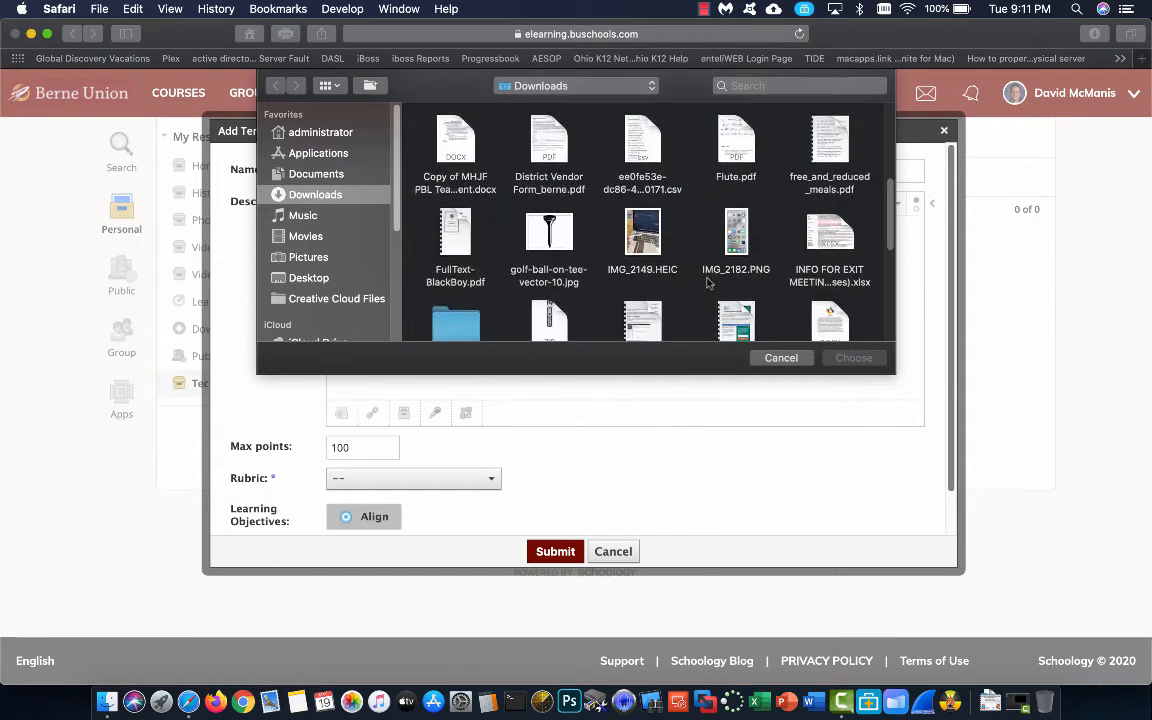
scroll(707, 284, "up", 10)
left_click(778, 357)
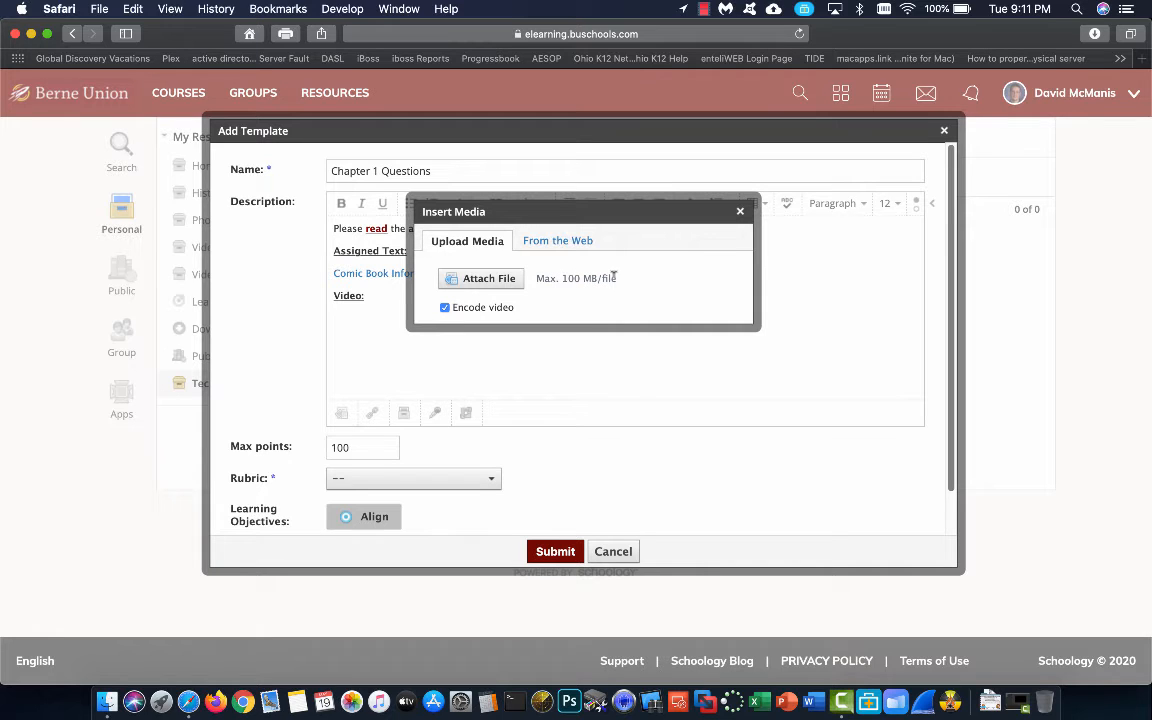
Upload IMG_2228.JPG from the Desktop folder into the description below the "Video:" heading
left_click(505, 281)
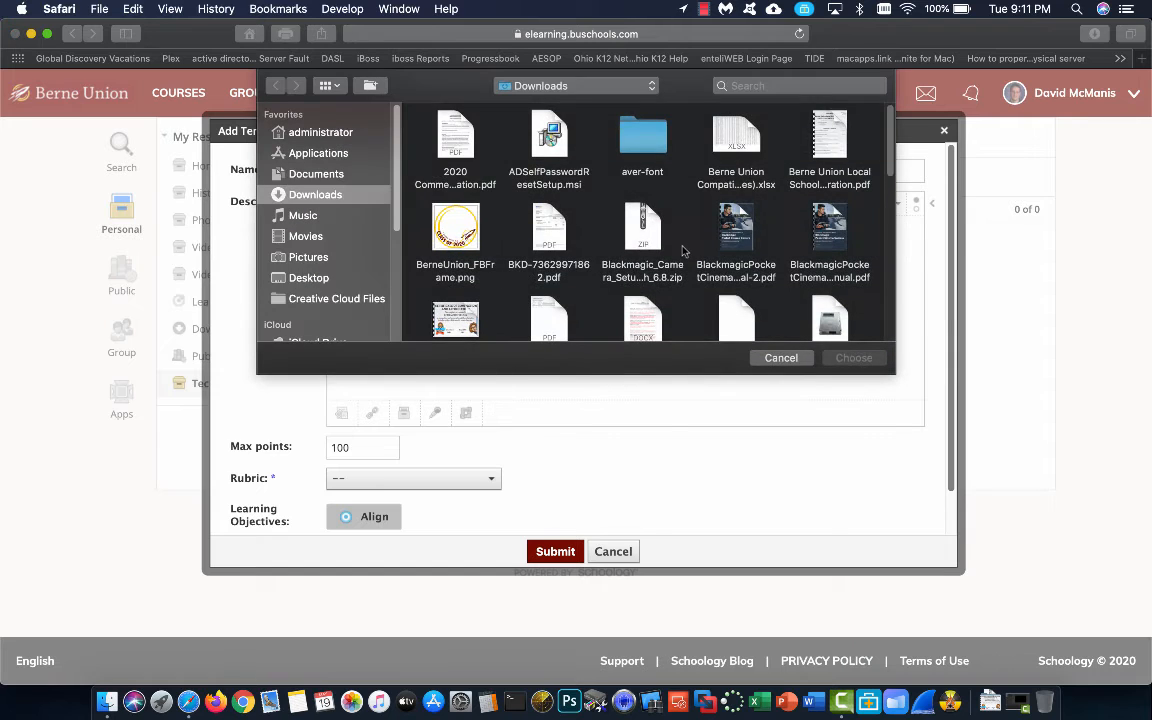
scroll(685, 252, "down", 3)
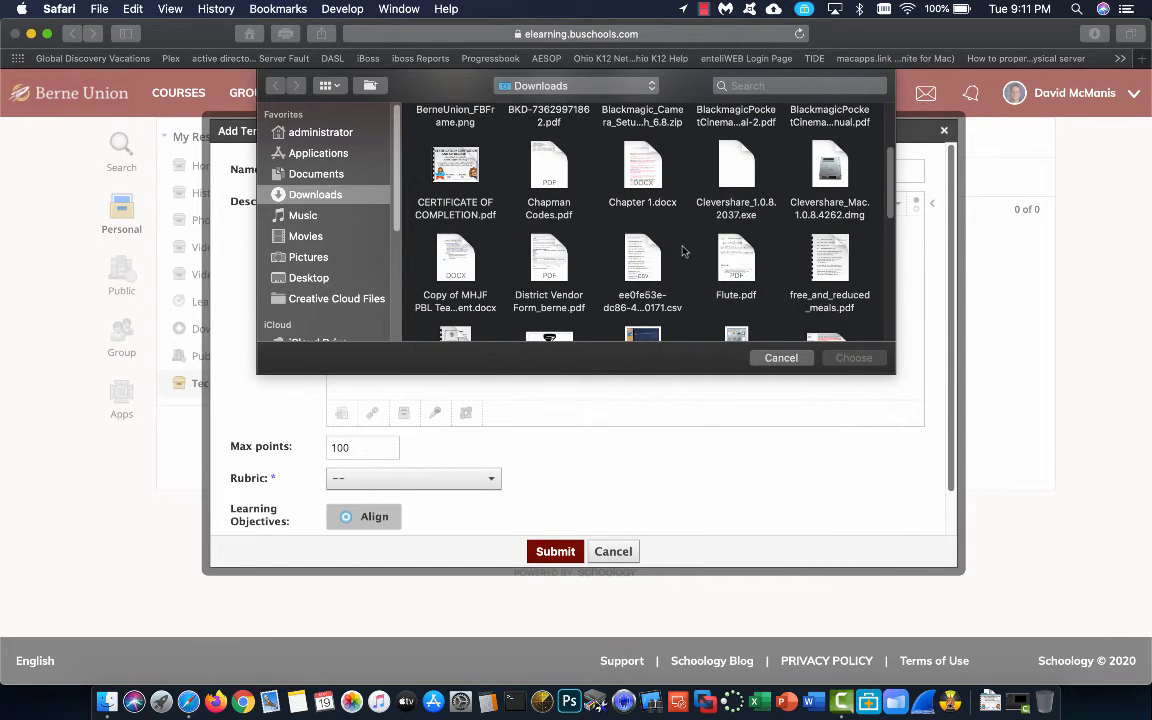
left_click(305, 277)
scroll(596, 246, "down", 2)
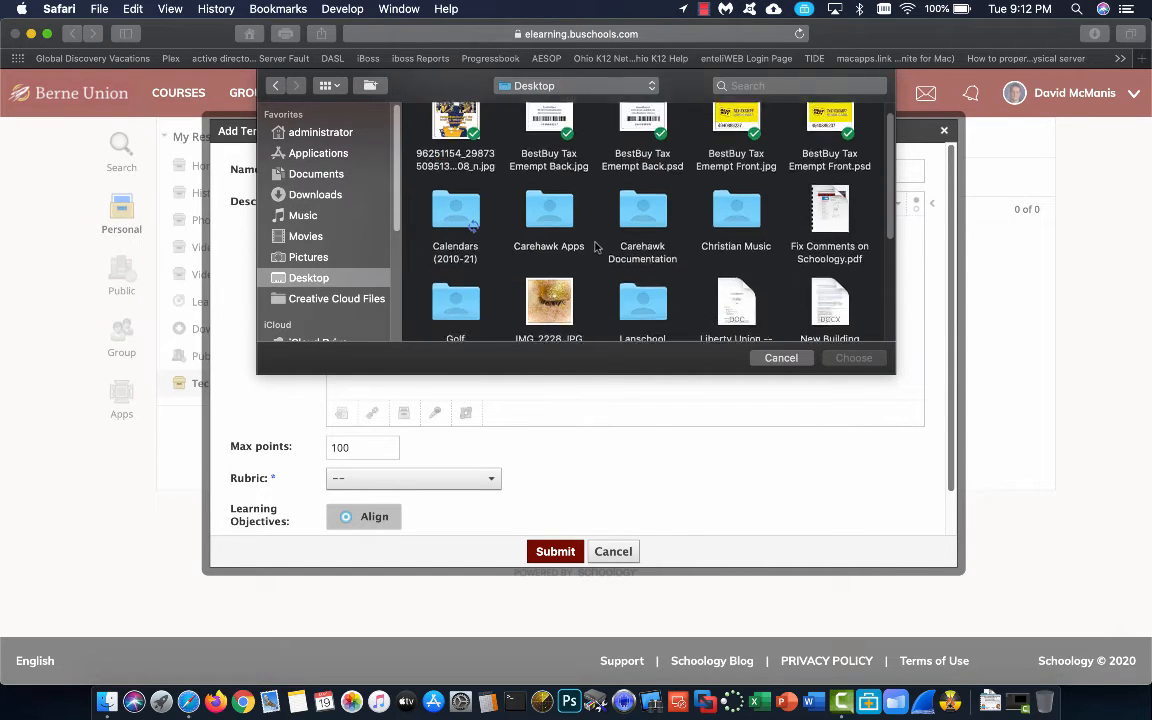
left_click(549, 290)
left_click(851, 358)
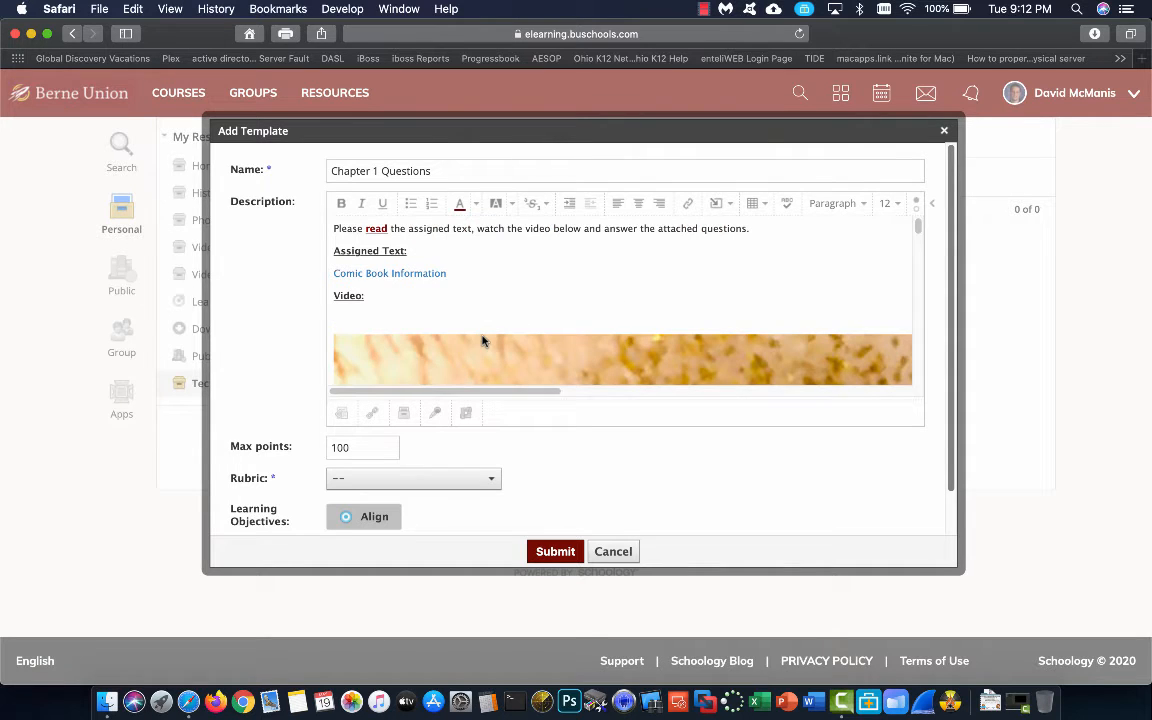
Remove the uploaded image from the description
scroll(482, 341, "down", 5)
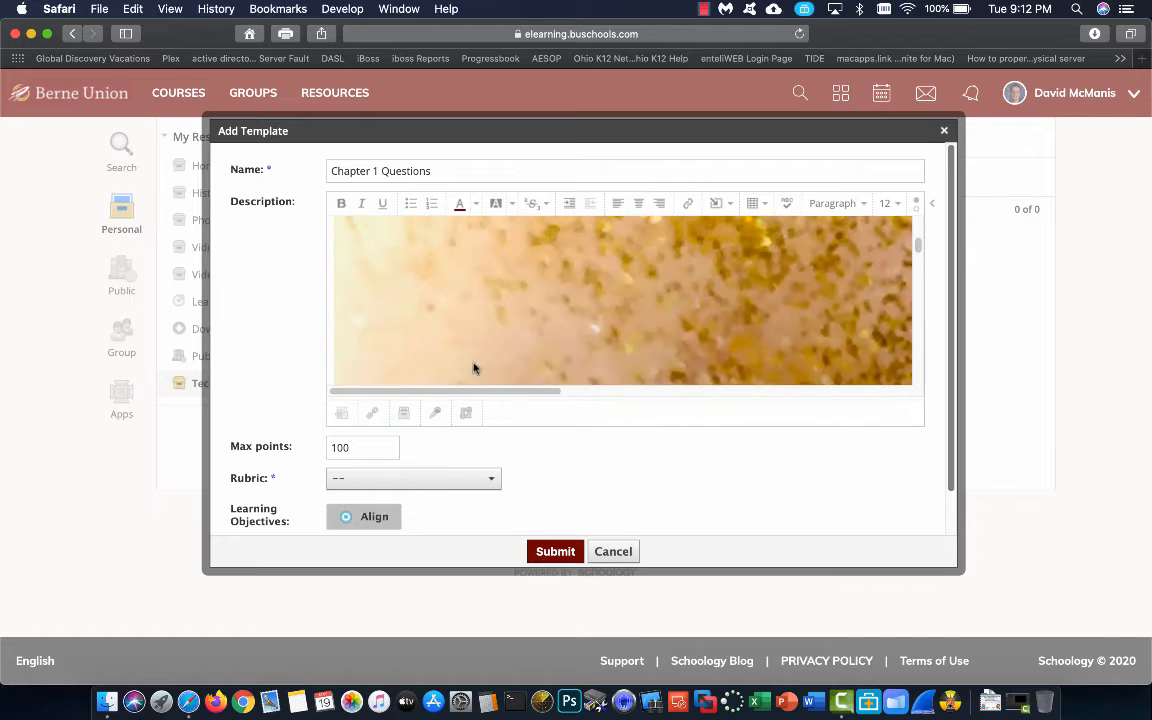
left_click(489, 327)
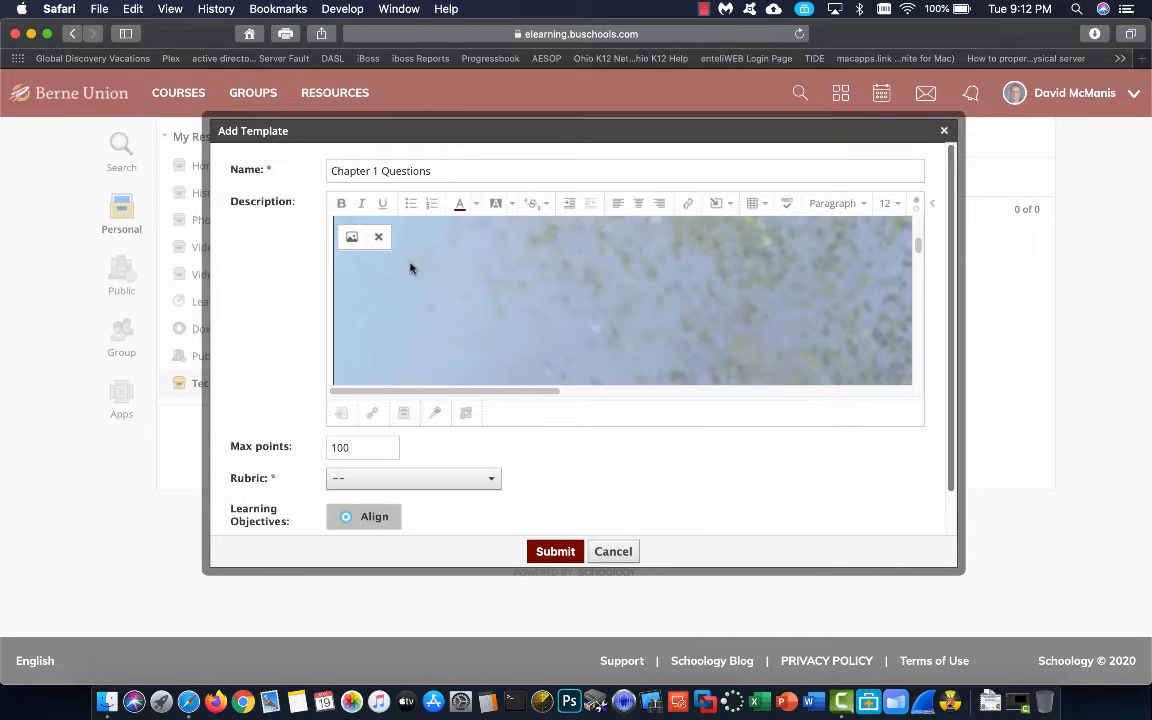
left_click(379, 237)
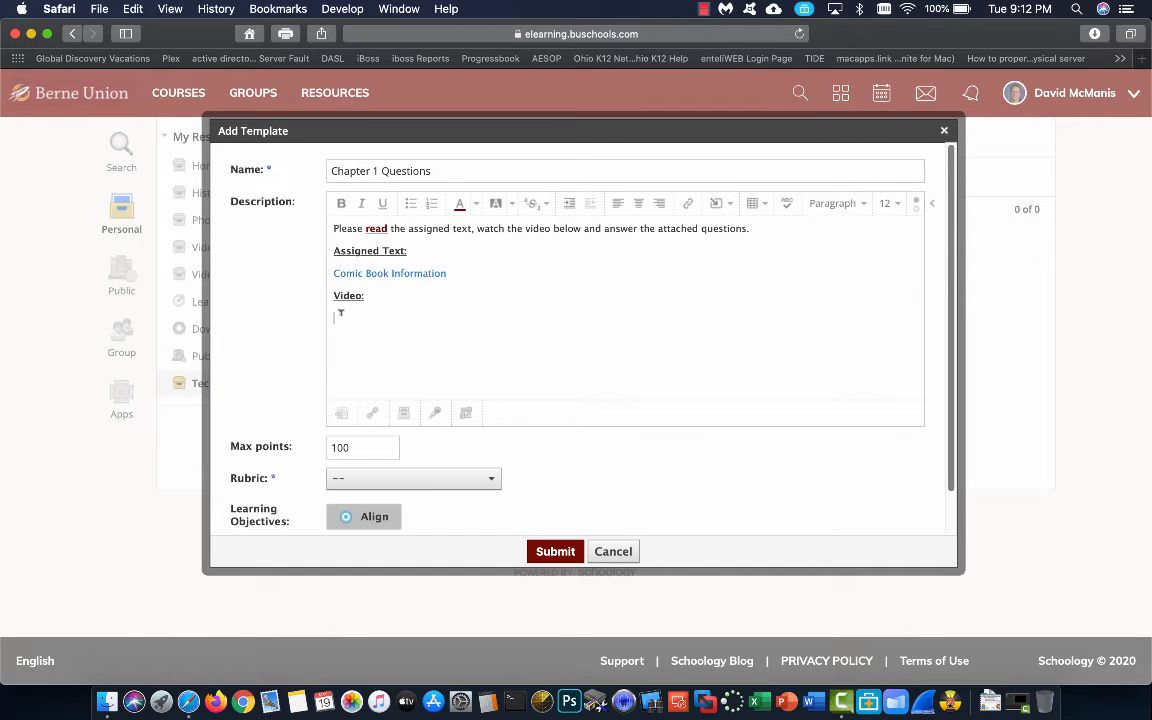
Start inserting media from the web below the "Video:" heading, with the type set to Media
left_click(726, 204)
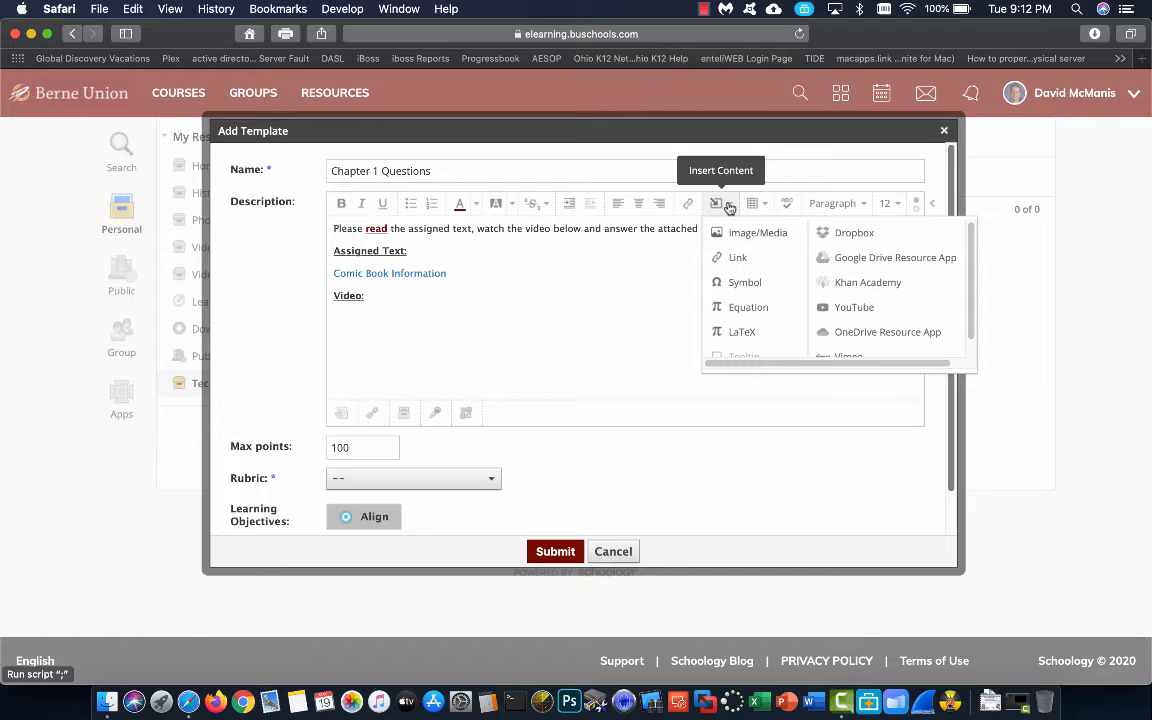
left_click(731, 235)
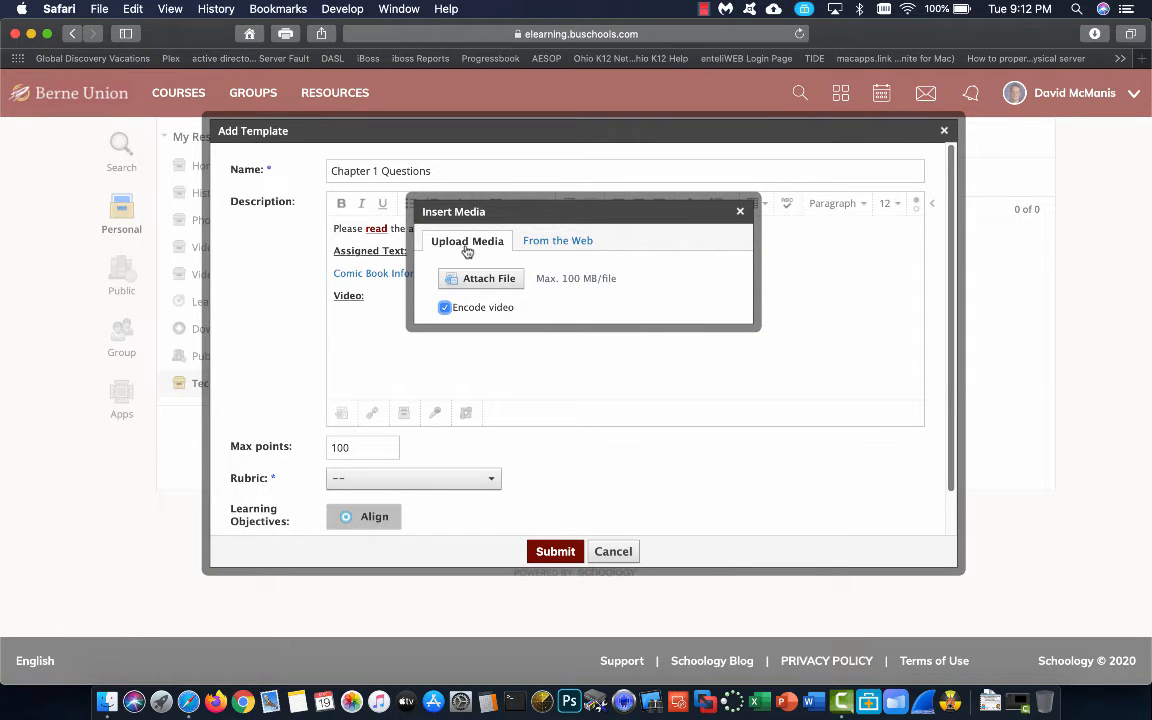
left_click(551, 244)
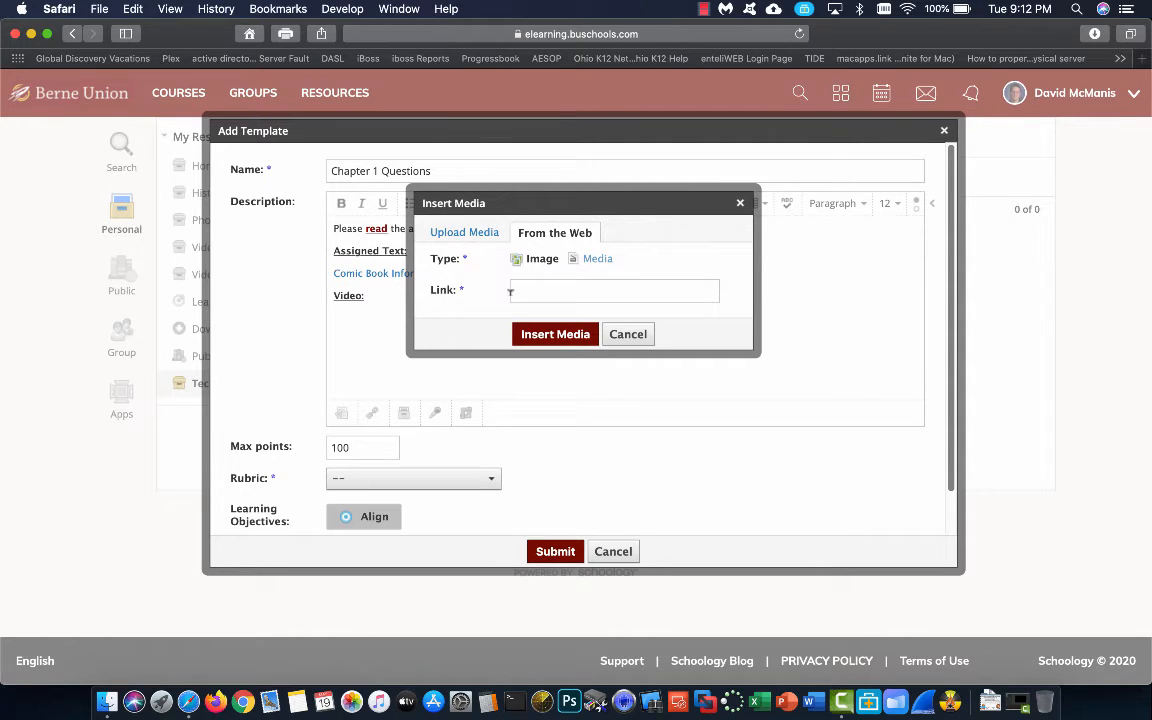
left_click(419, 30)
left_click(683, 267)
left_click(598, 259)
left_click(552, 288)
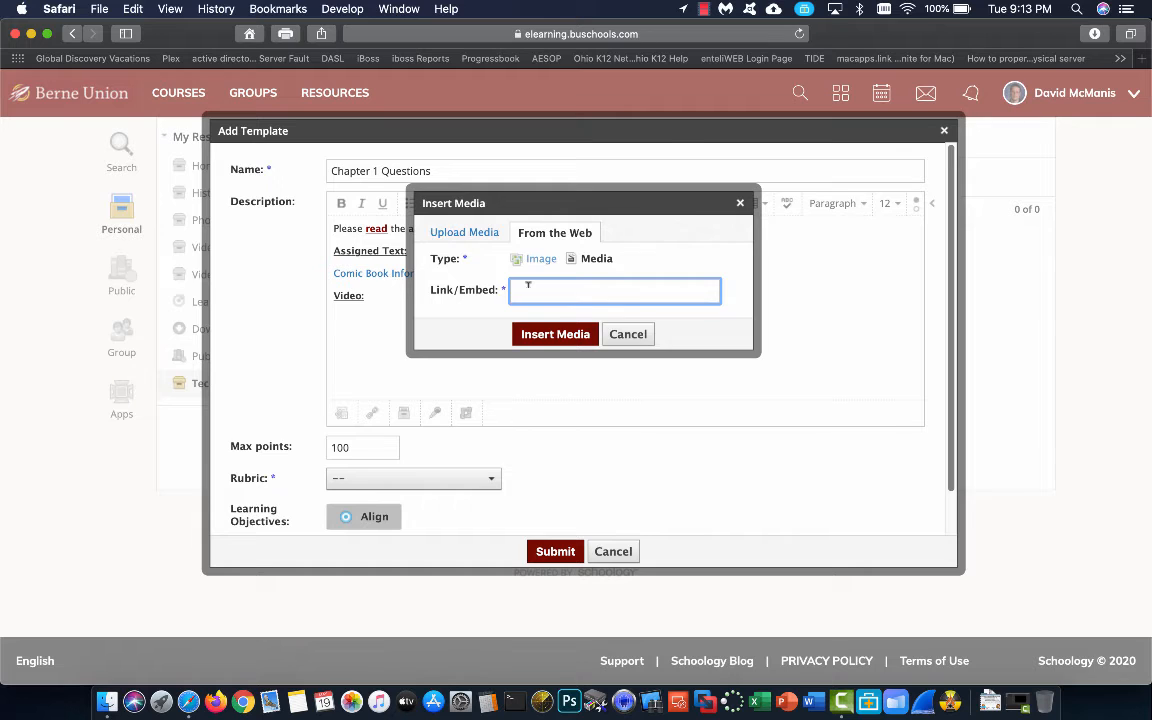
Open youtube.com in a new browser tab, open the "Raspberry Pi Projects 2020" video and copy its web address
key("super+t")
type("youtube.com")
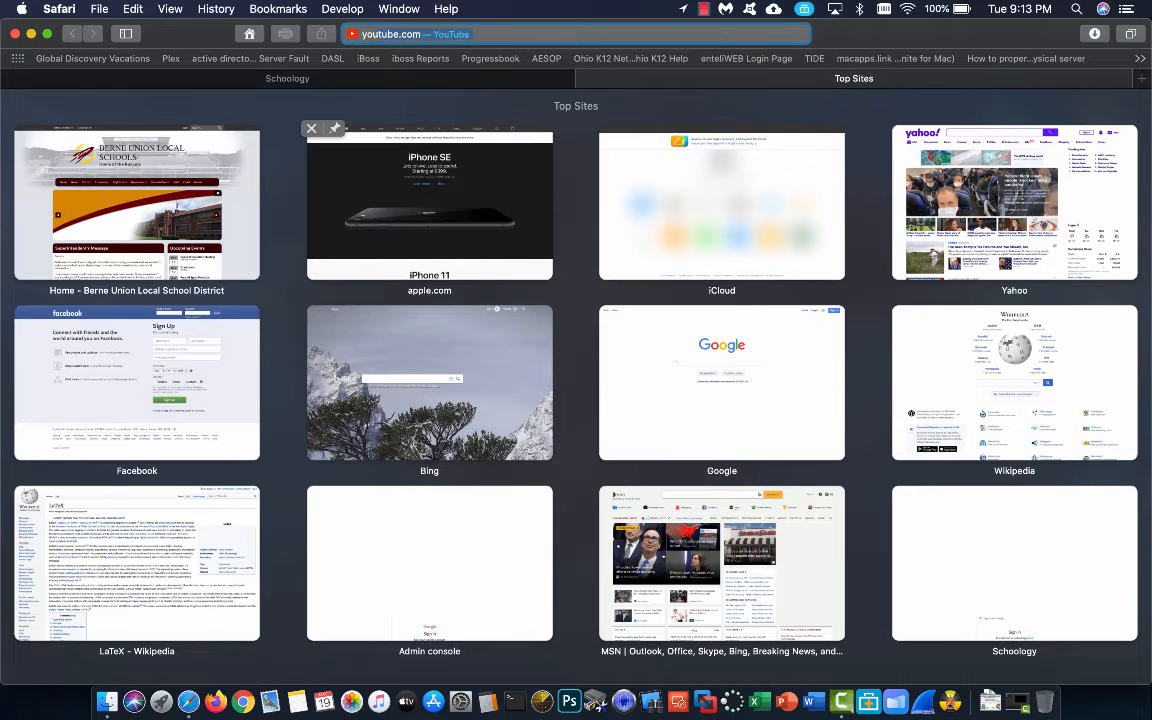
key("Return")
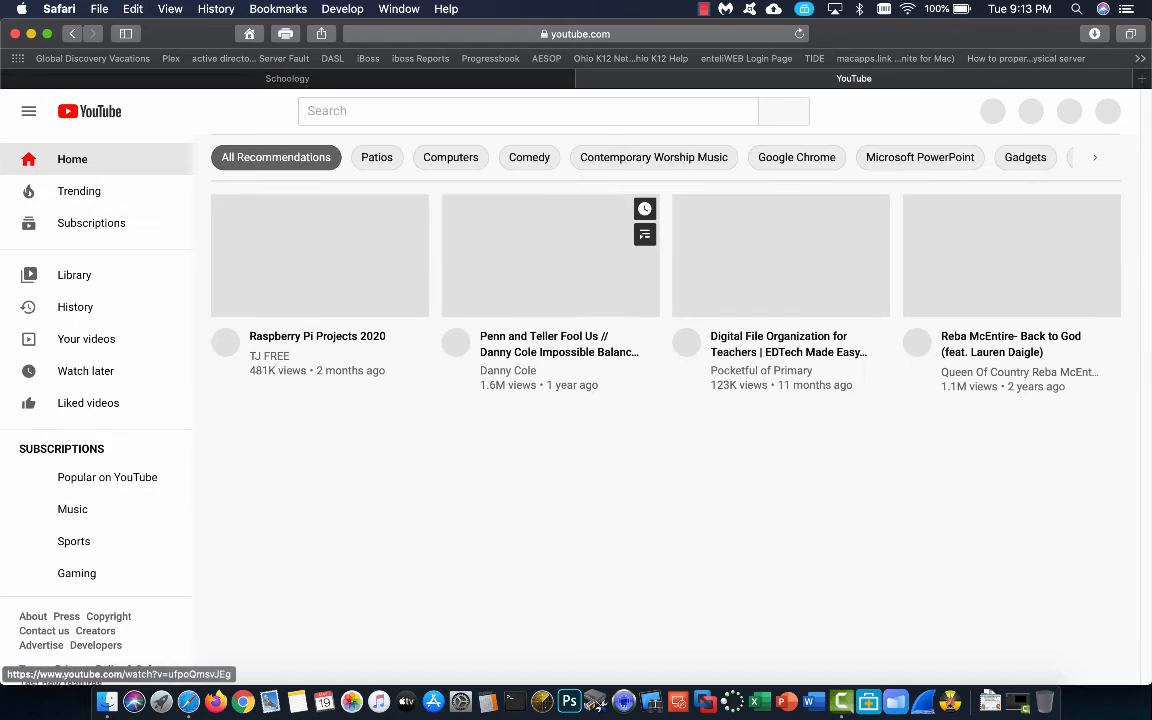
left_click(335, 267)
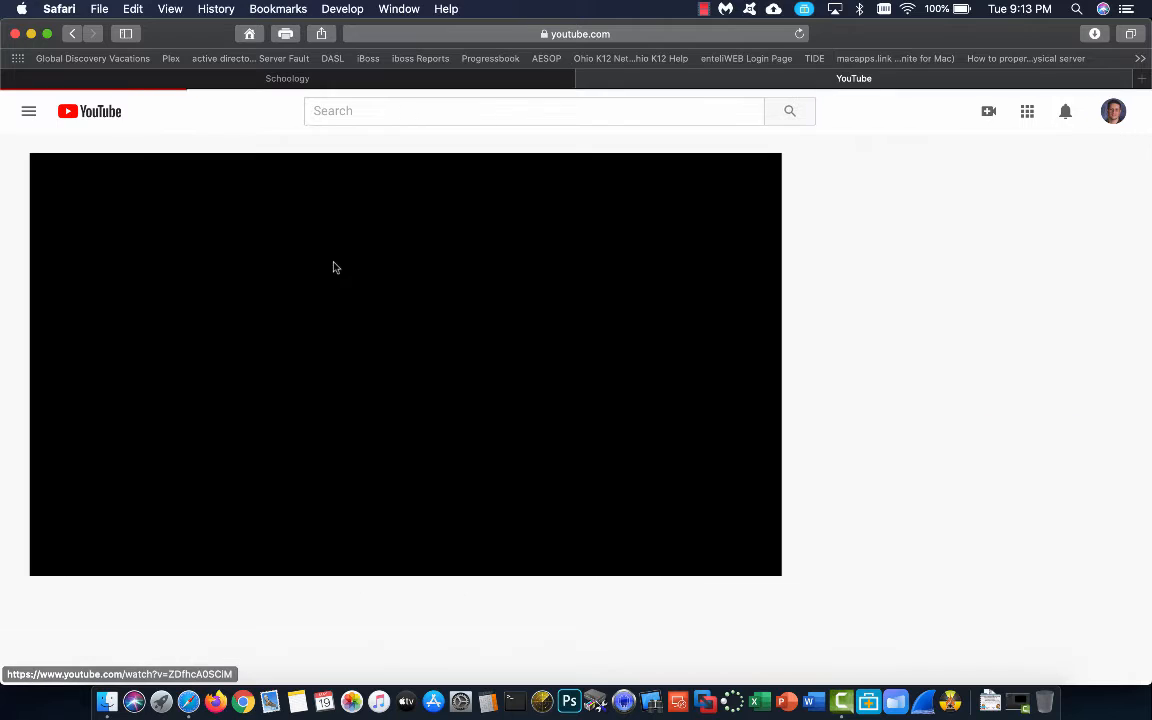
left_click(479, 33)
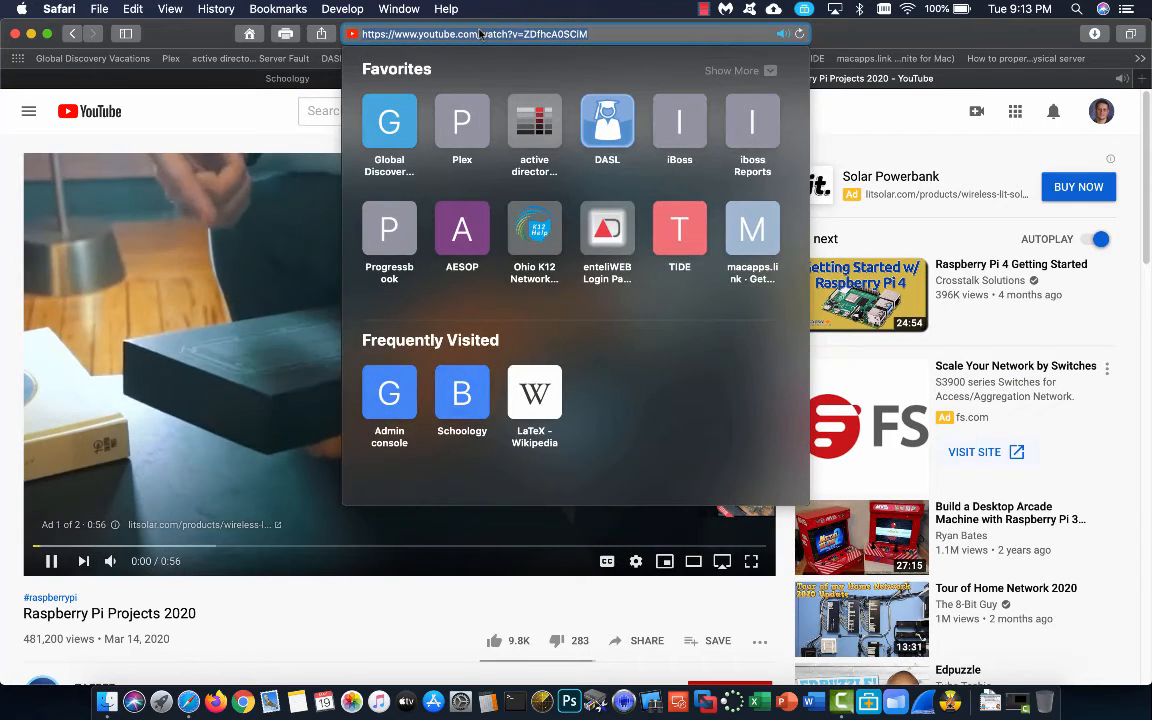
left_click(133, 9)
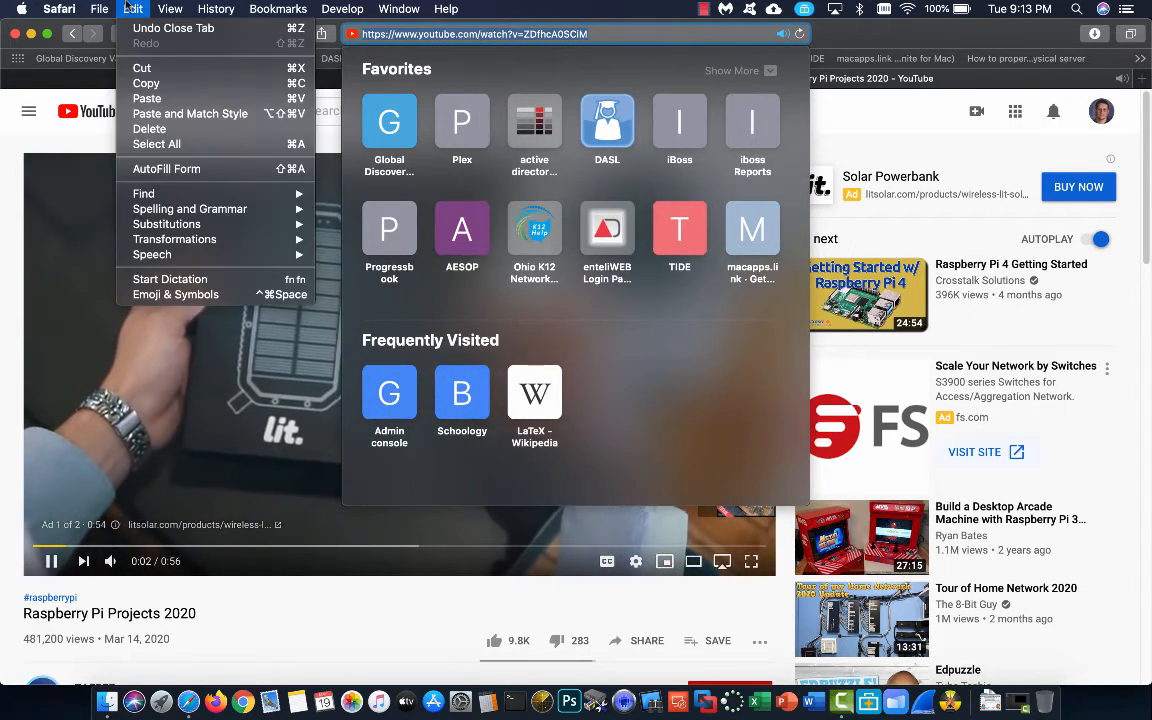
left_click(144, 8)
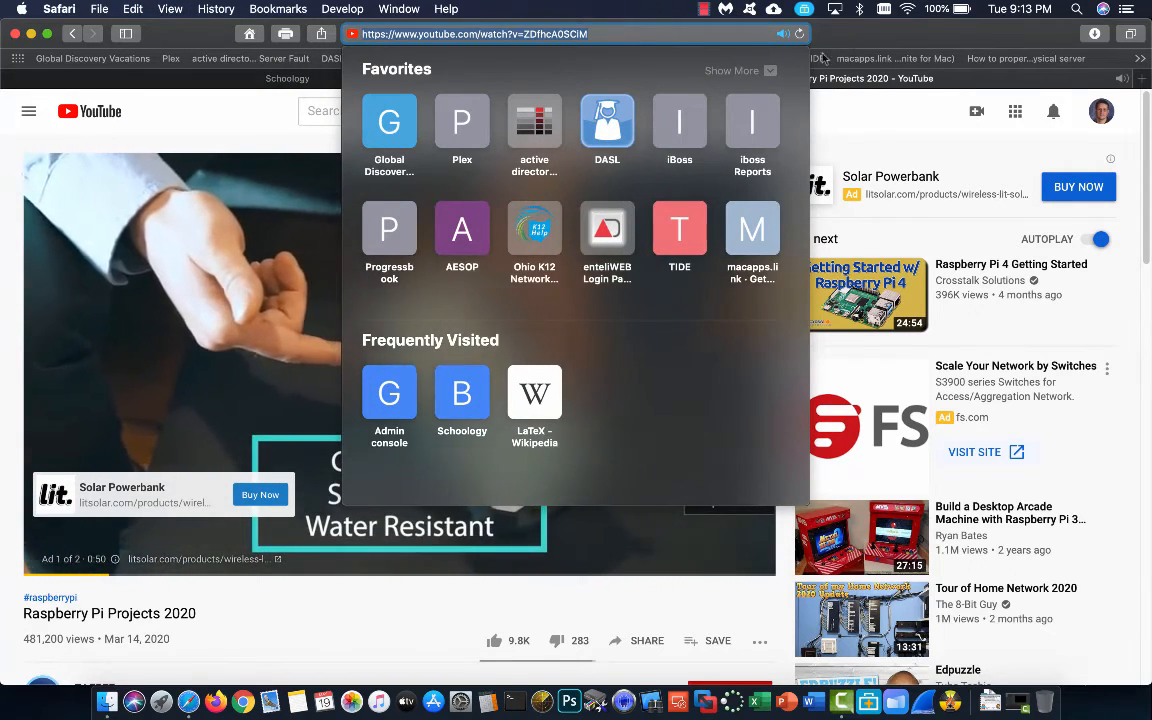
key("super+w")
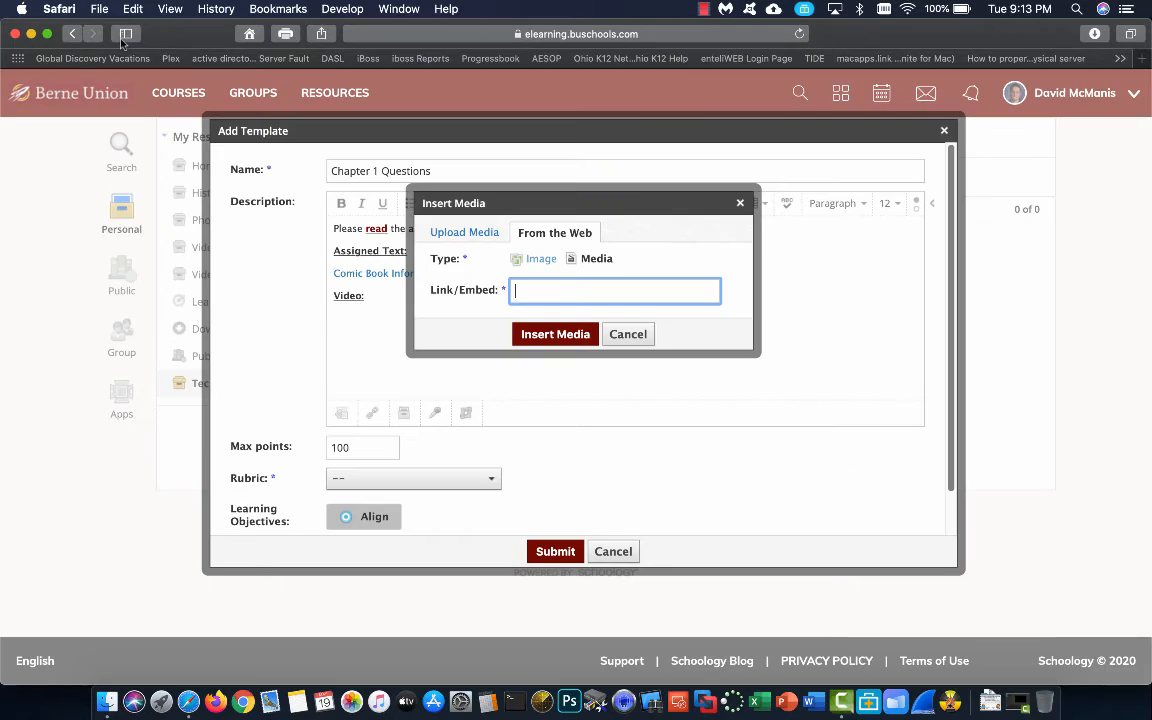
type("https://www.youtube.com/watch?v=ZDfhcA0SCIM")
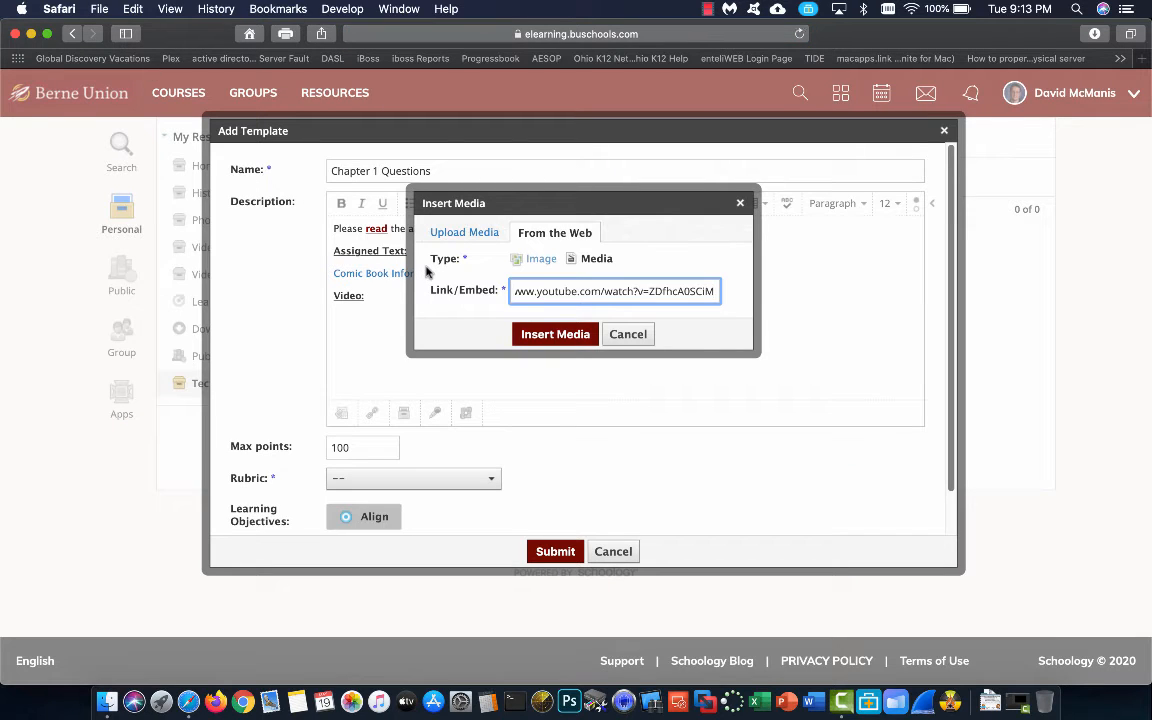
left_click(575, 337)
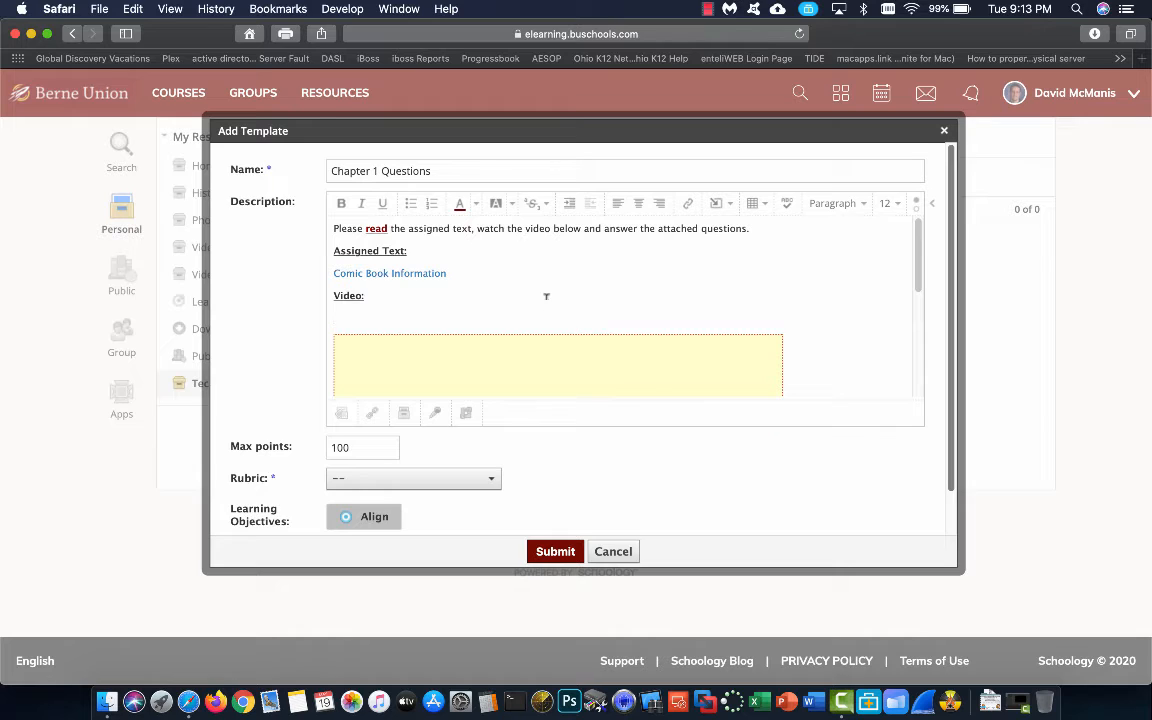
Remove the blank line between the "Video:" heading and the embedded video placeholder
scroll(546, 296, "down", 5)
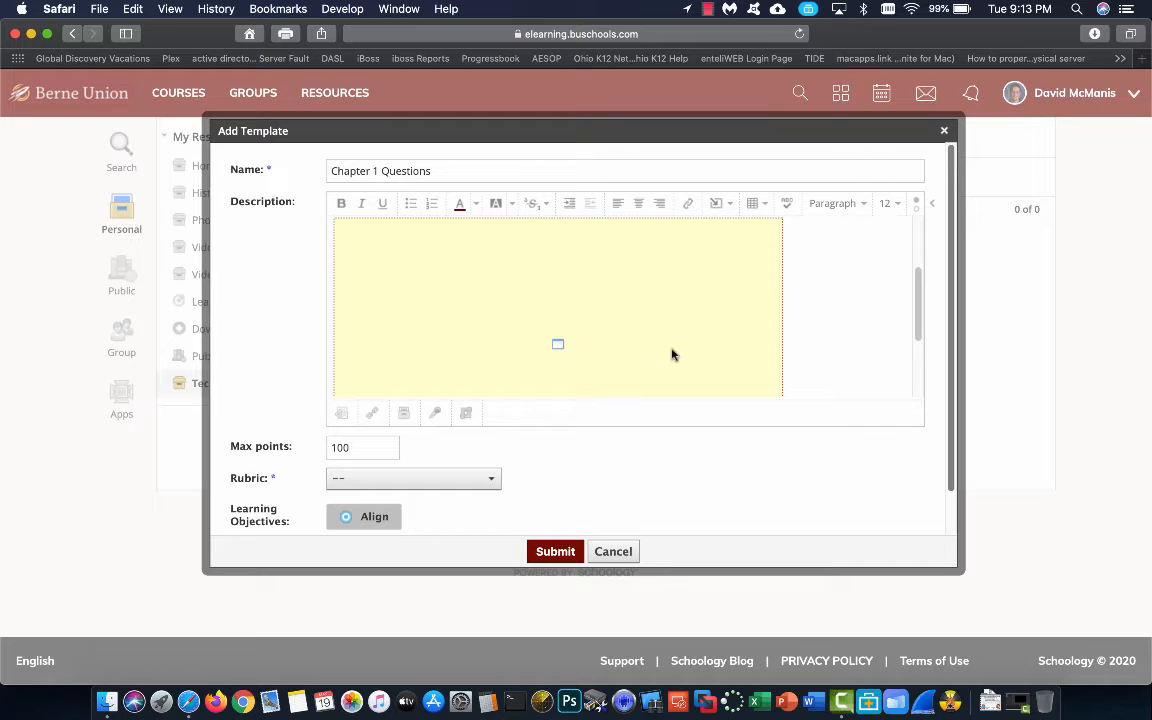
scroll(700, 320, "up", 3)
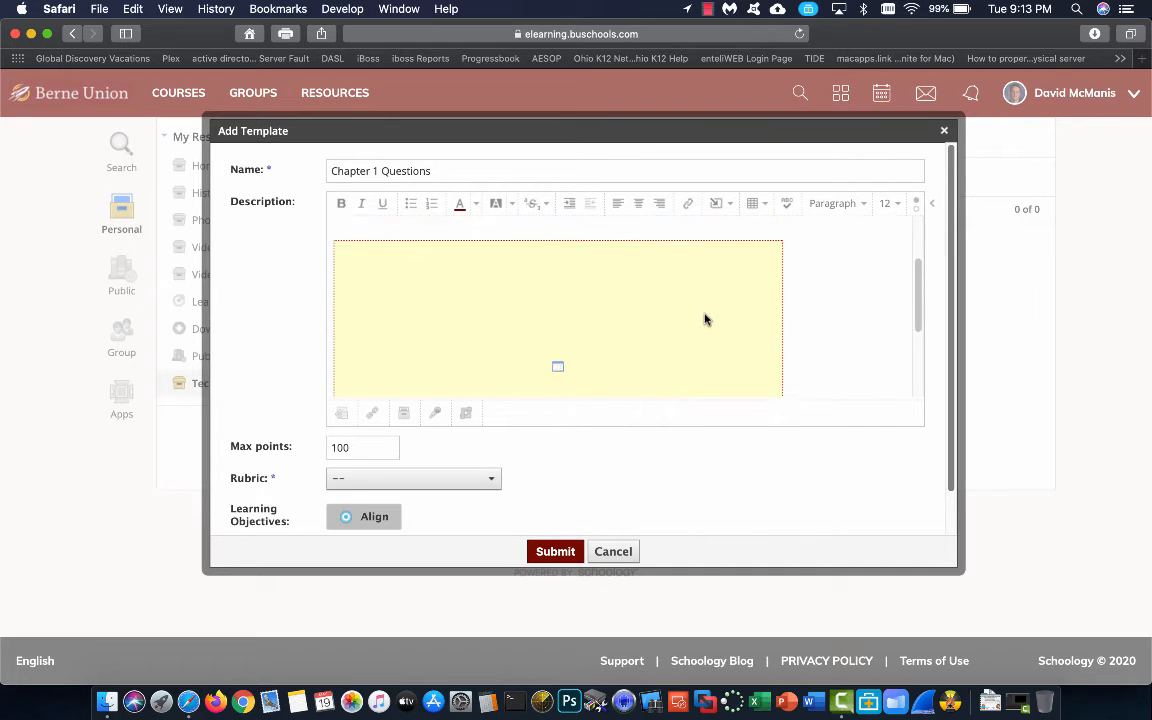
scroll(705, 319, "up", 3)
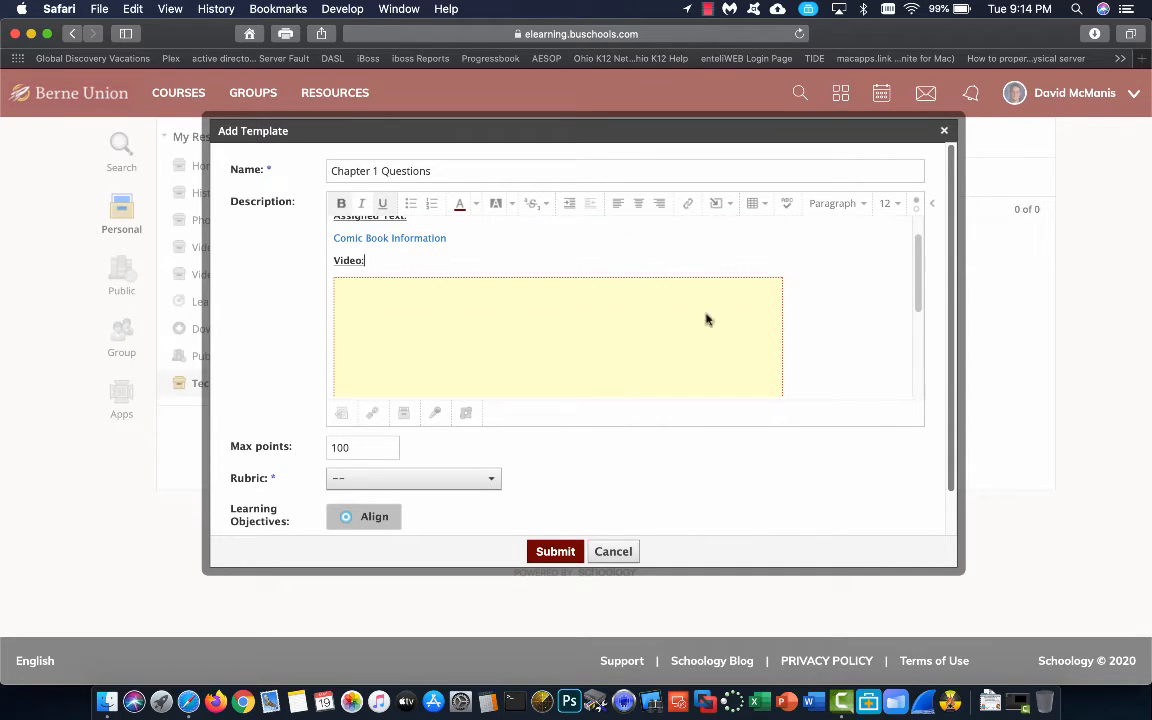
Embed the "Blank Family Contact Sheet" from Google Drive on a new line below the embedded video placeholder
left_click(801, 361)
key("Return")
key("Return")
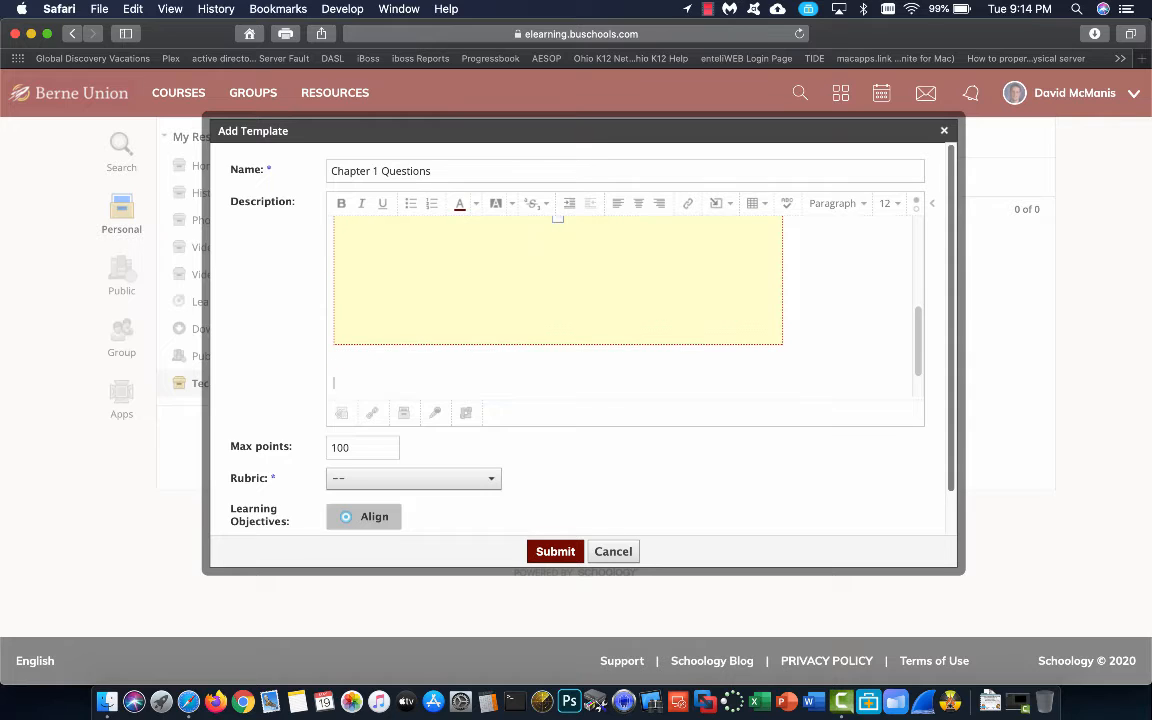
left_click(722, 203)
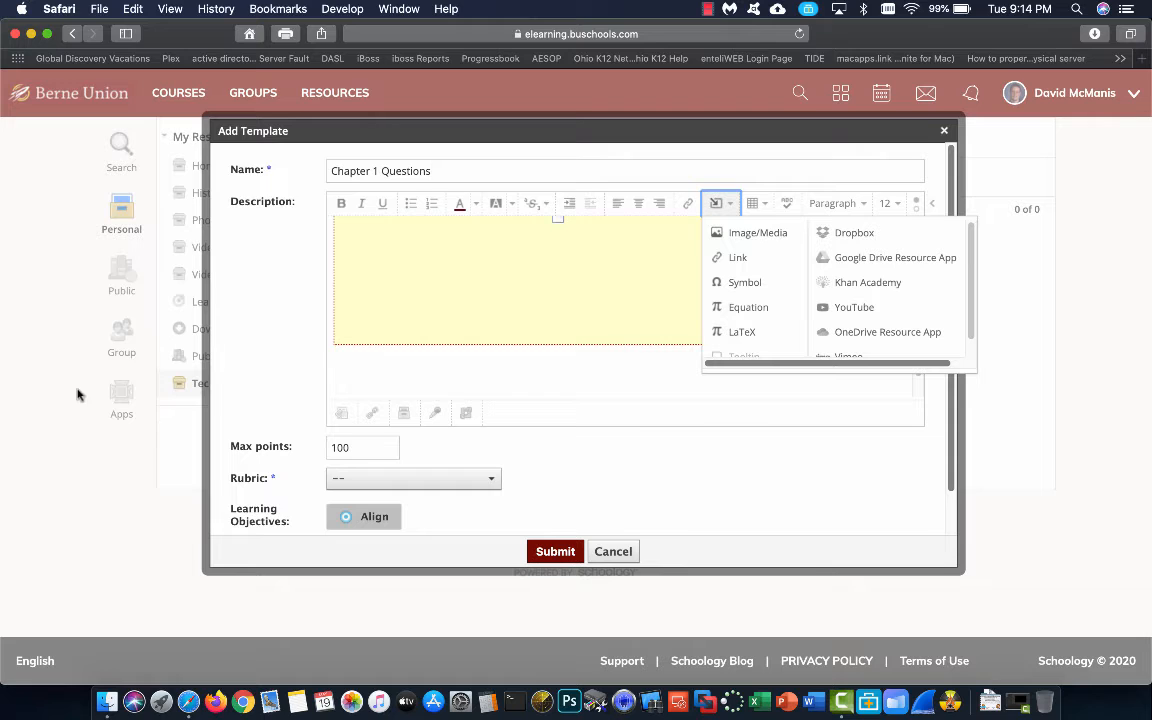
left_click(883, 262)
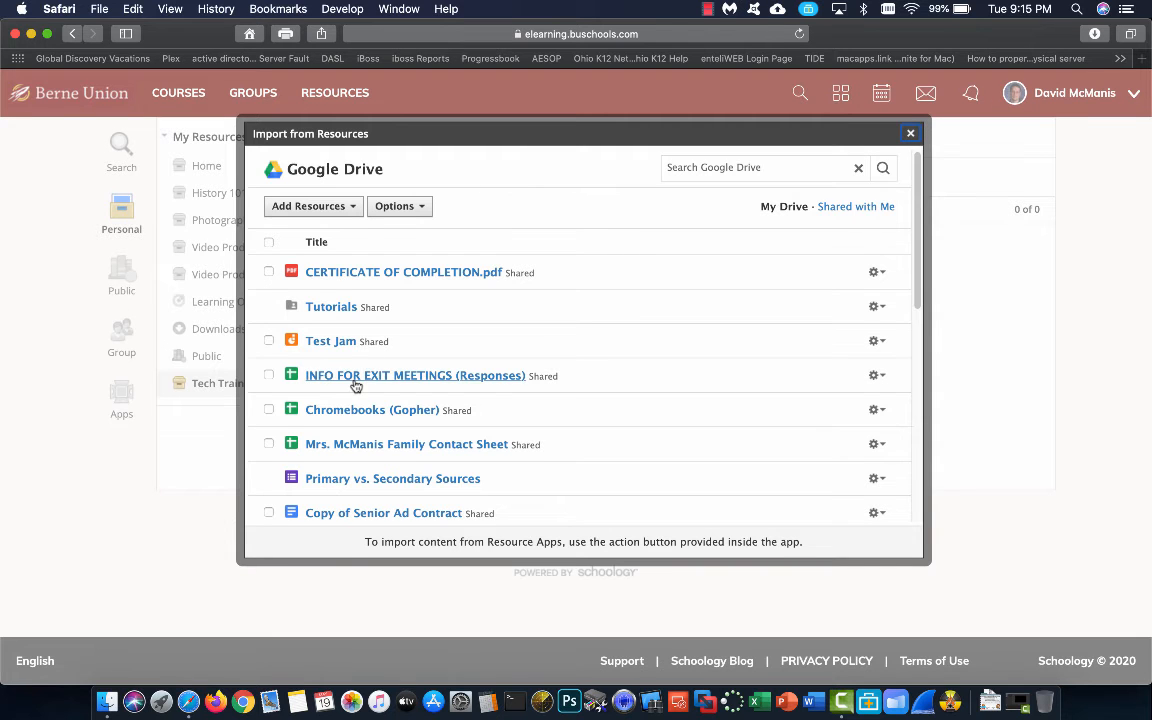
scroll(352, 385, "down", 10)
scroll(370, 385, "down", 4)
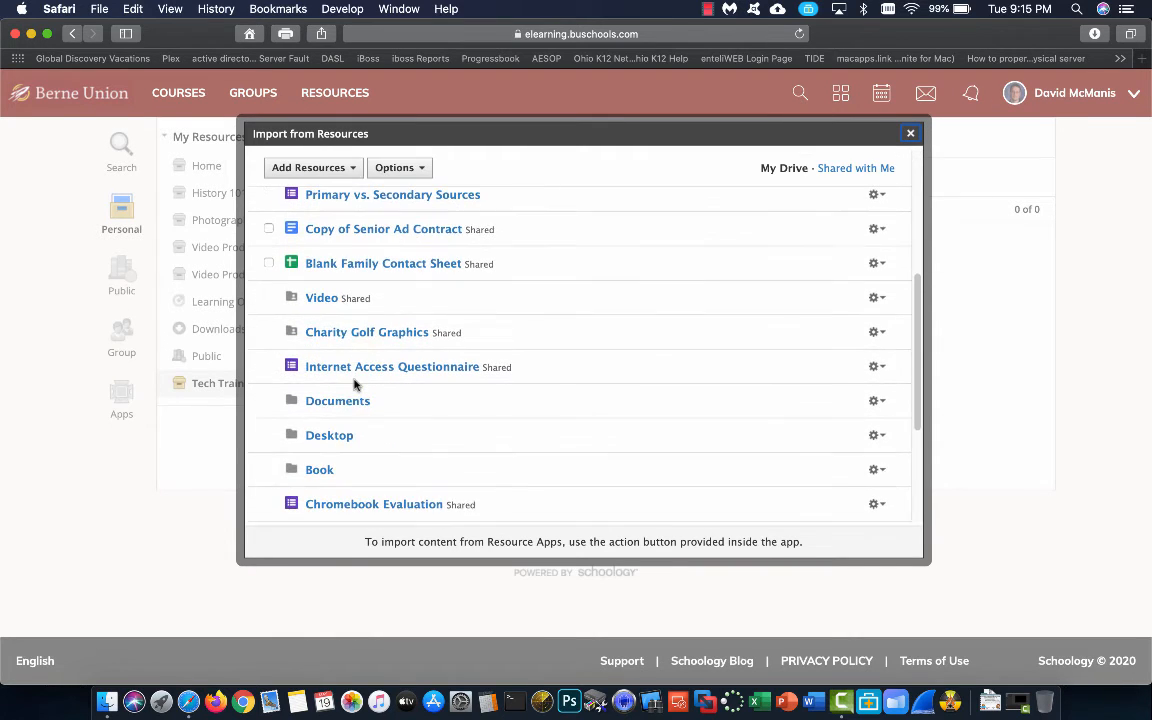
left_click(268, 263)
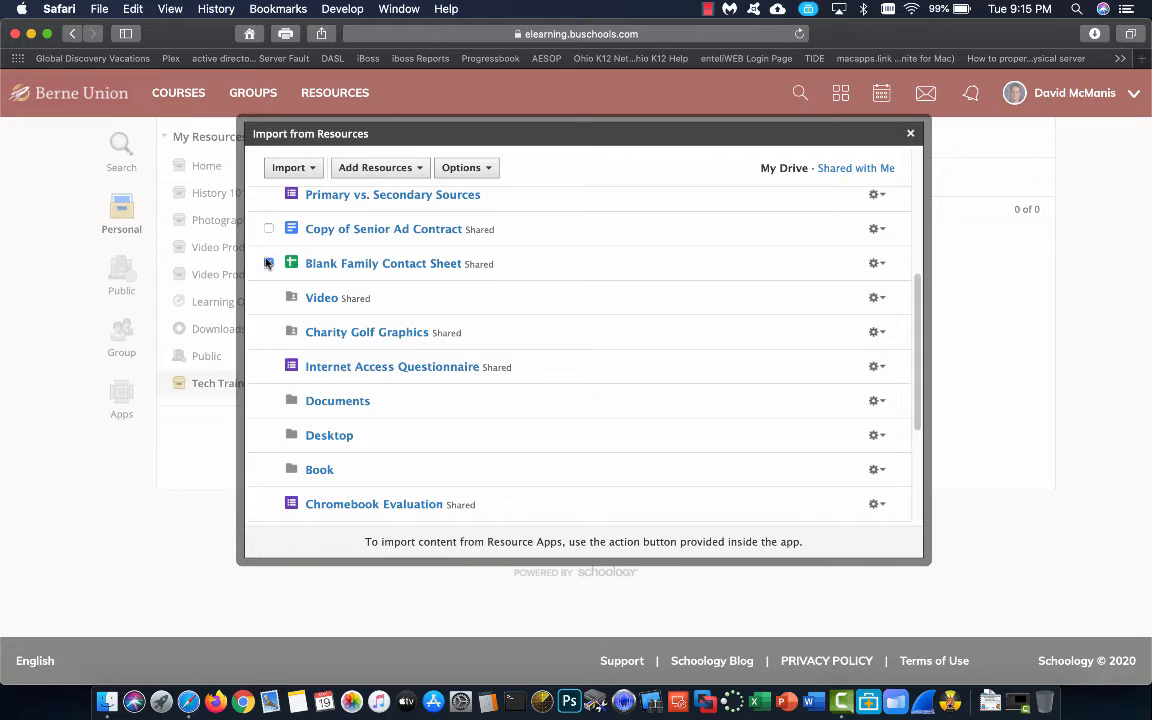
left_click(310, 170)
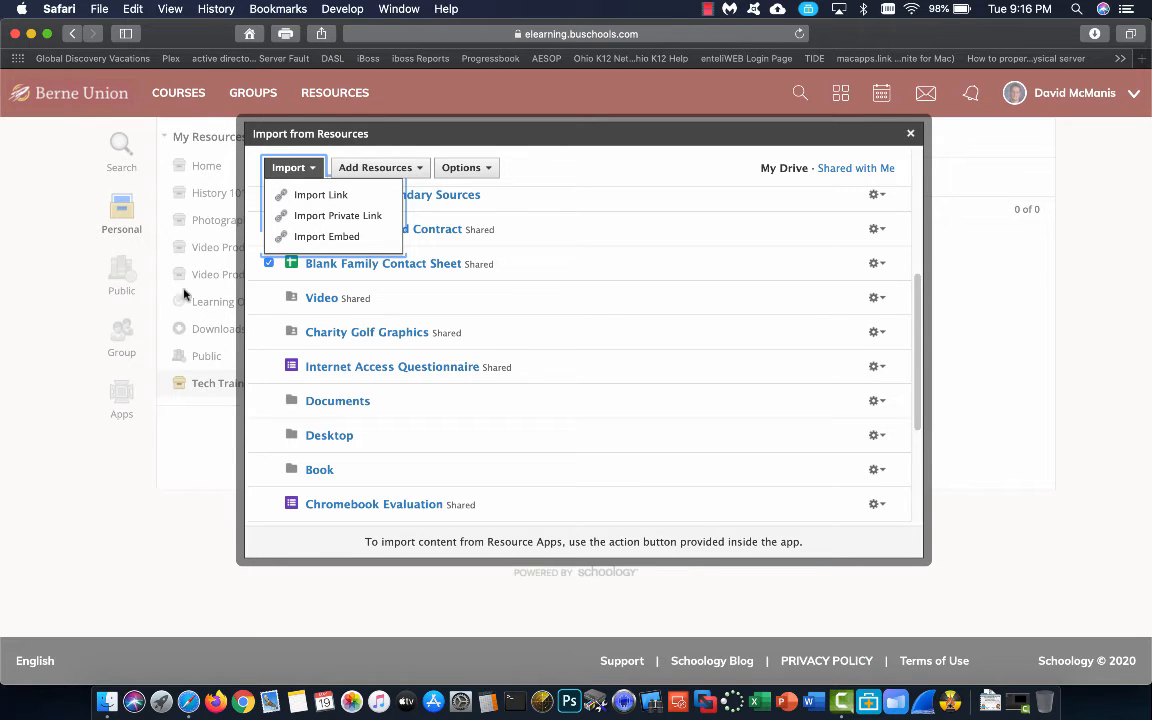
left_click(333, 237)
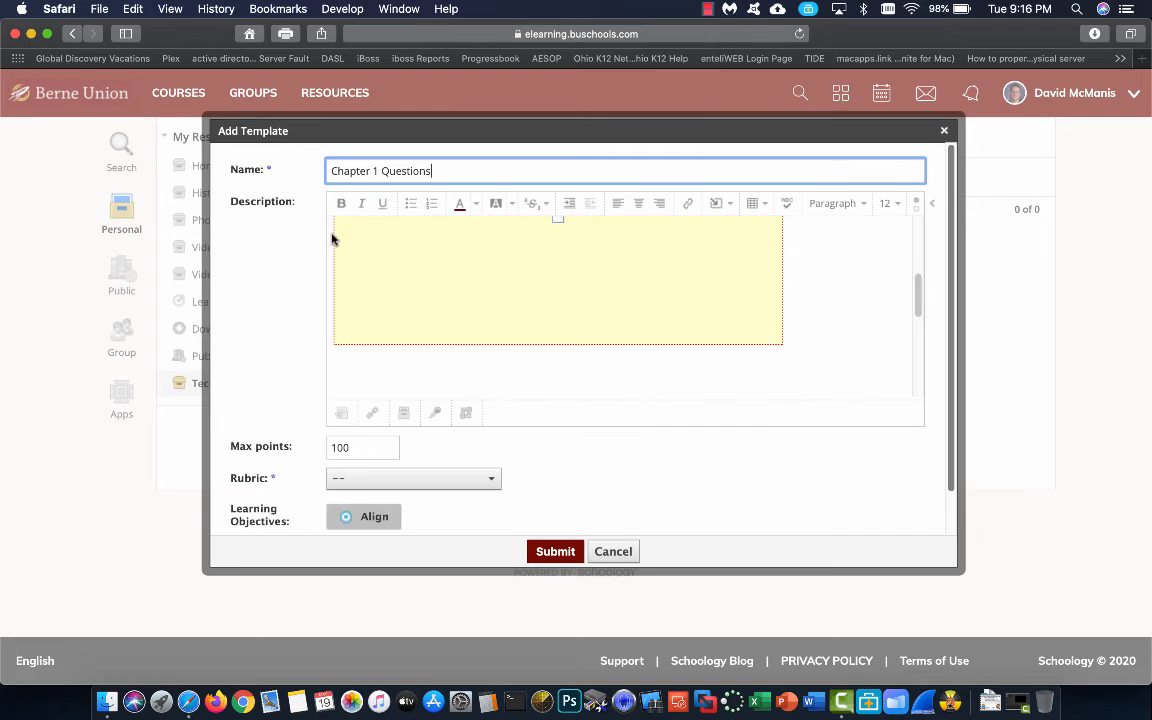
Examine the placeholders of the embedded video and the embedded Google Drive sheet in the assignment description
scroll(576, 279, "down", 2)
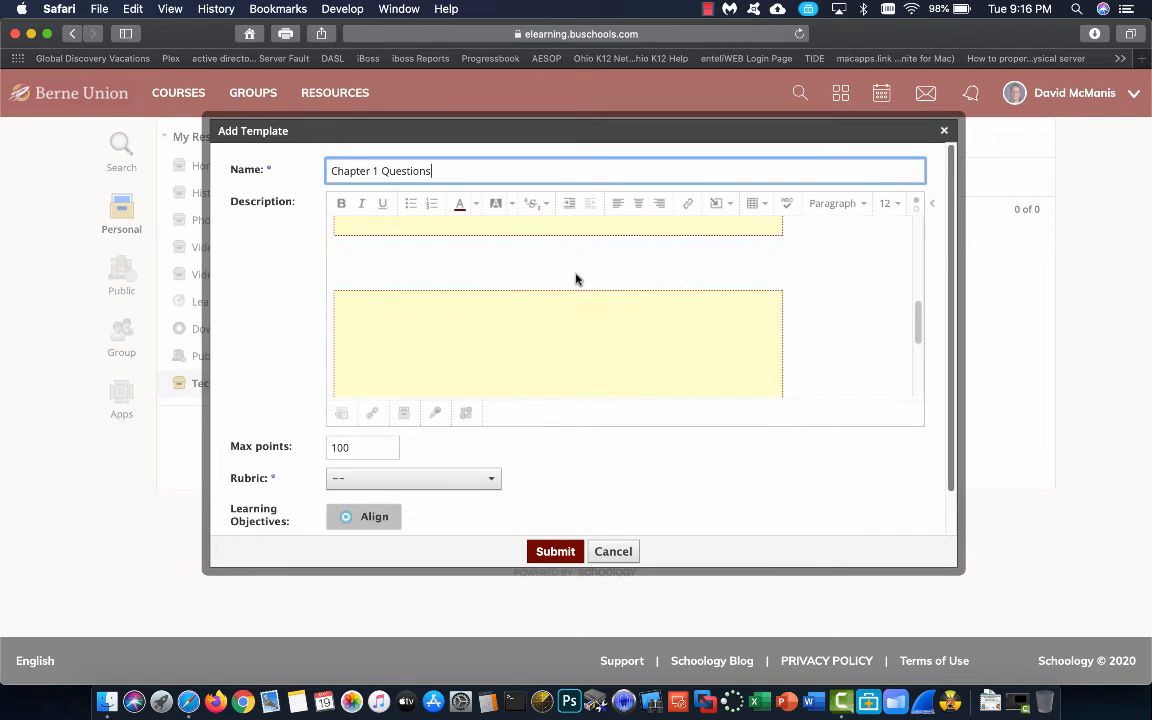
scroll(576, 279, "up", 3)
scroll(576, 275, "down", 5)
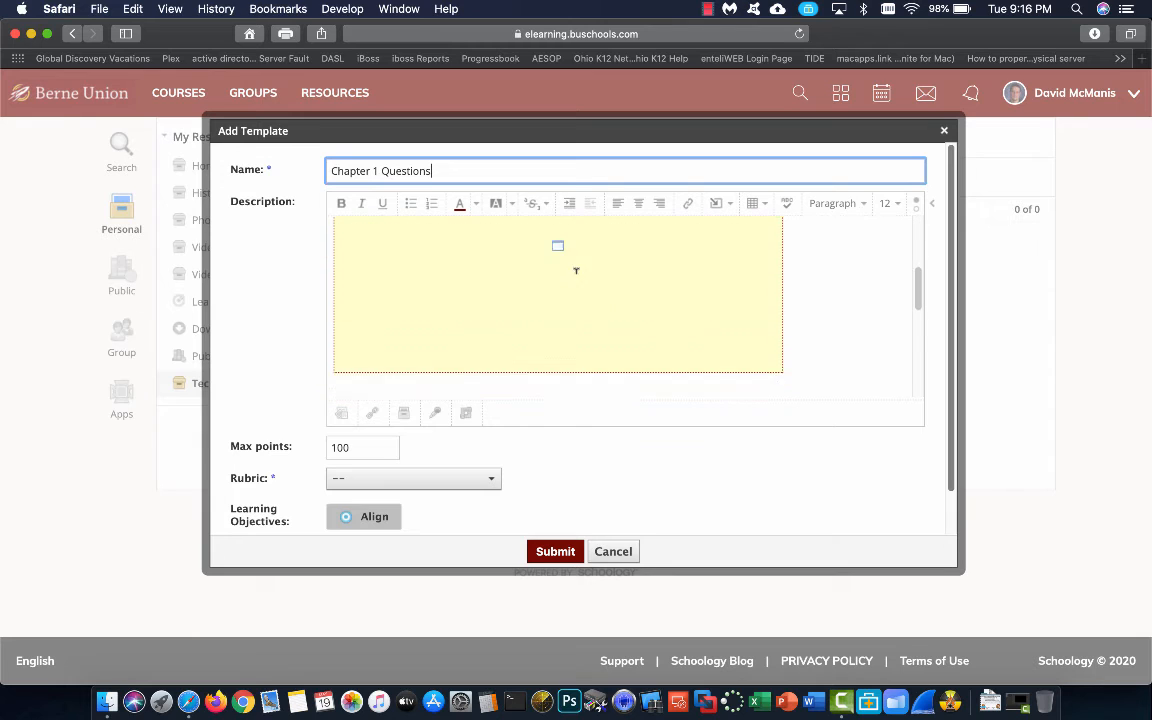
scroll(576, 275, "down", 1)
scroll(576, 278, "up", 2)
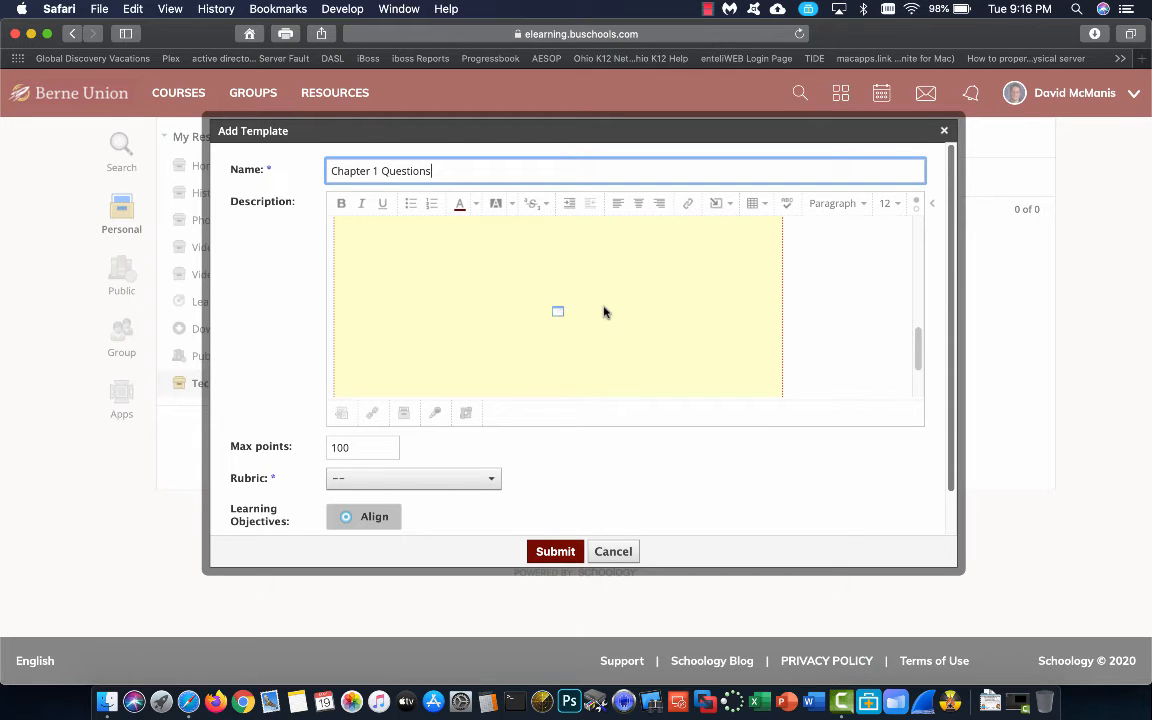
scroll(604, 311, "up", 3)
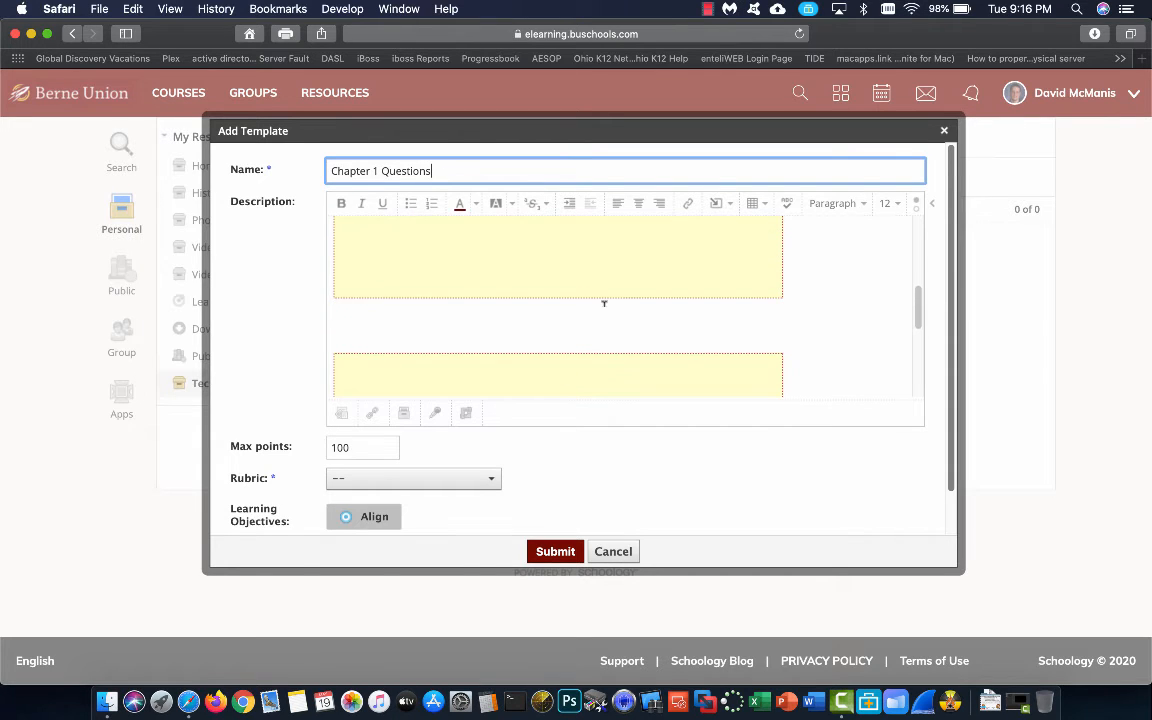
scroll(604, 302, "down", 1)
scroll(604, 305, "down", 3)
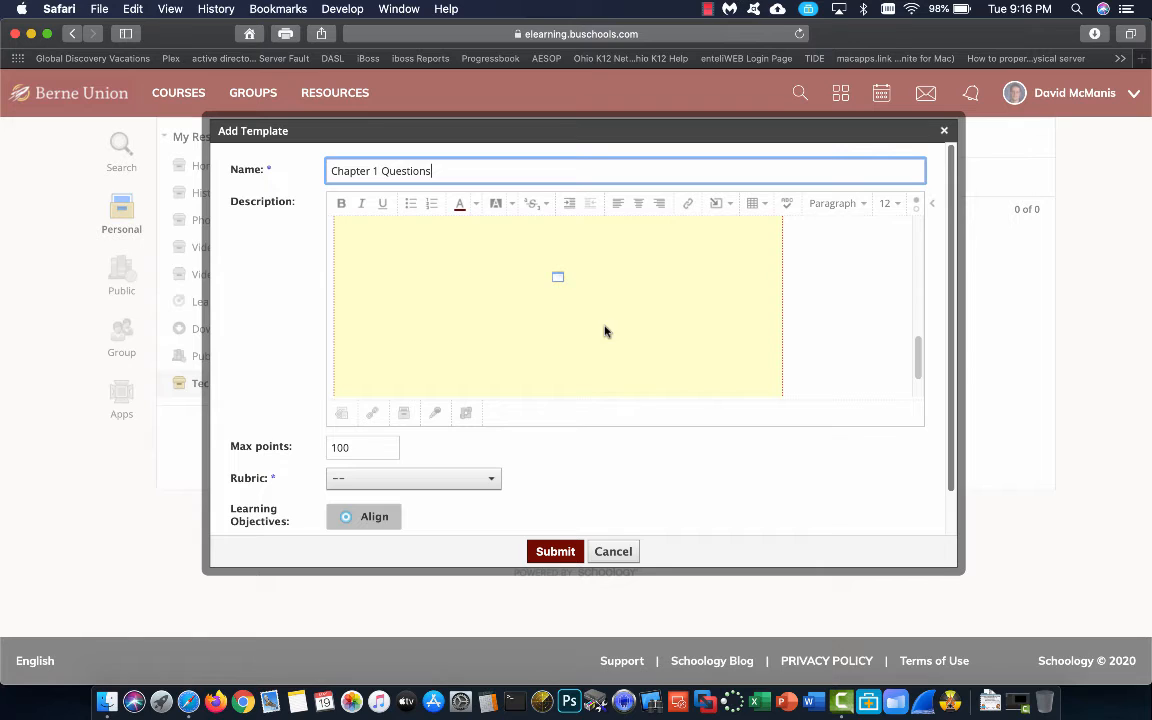
scroll(605, 329, "up", 3)
scroll(604, 331, "up", 4)
scroll(605, 331, "down", 8)
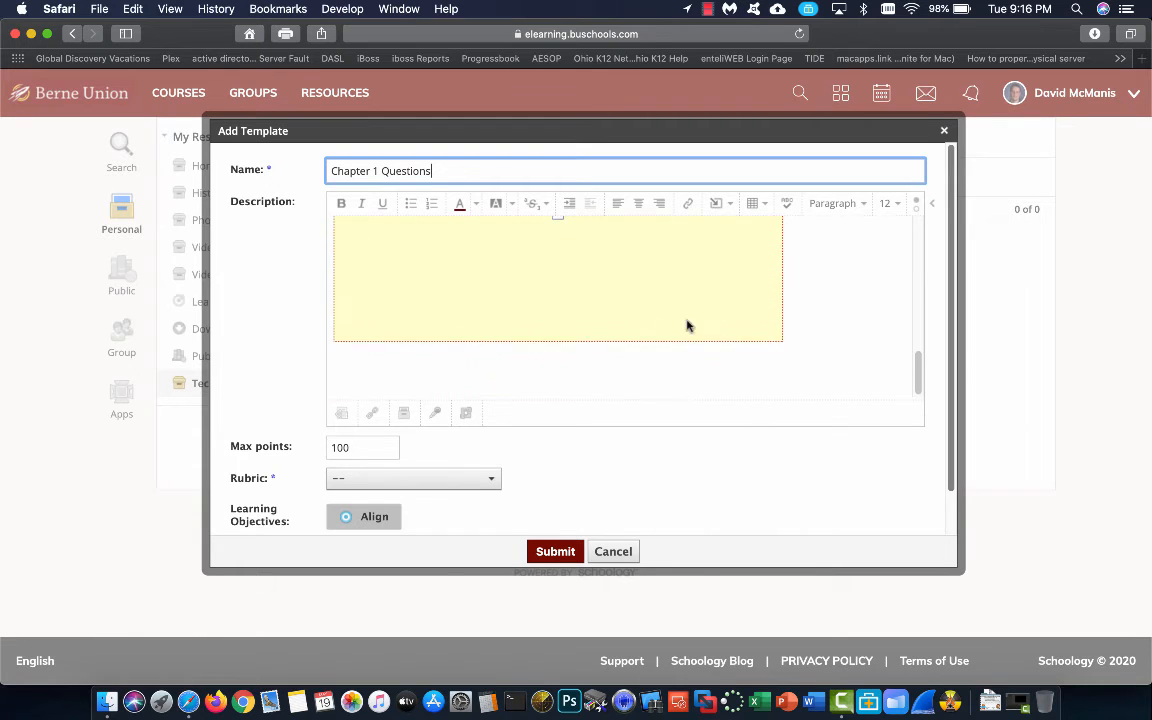
Insert a 3 x 2 table below the last embedded placeholder and widen it to slightly beyond the placeholder's width
left_click(688, 366)
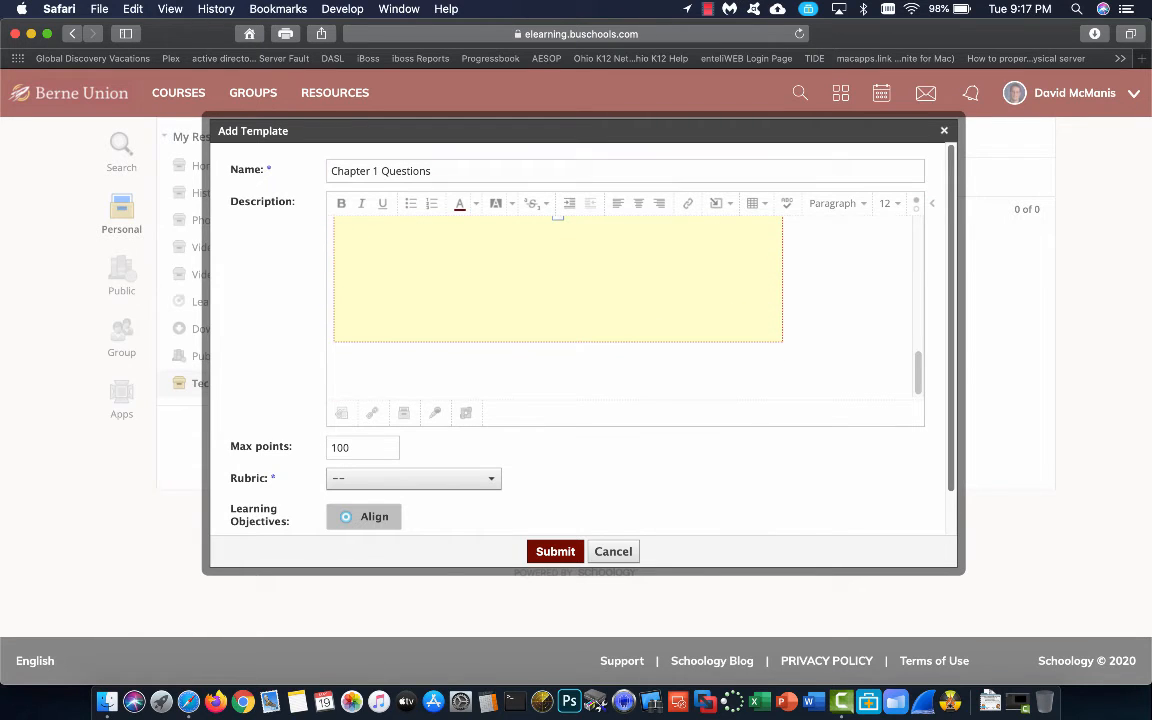
left_click(727, 207)
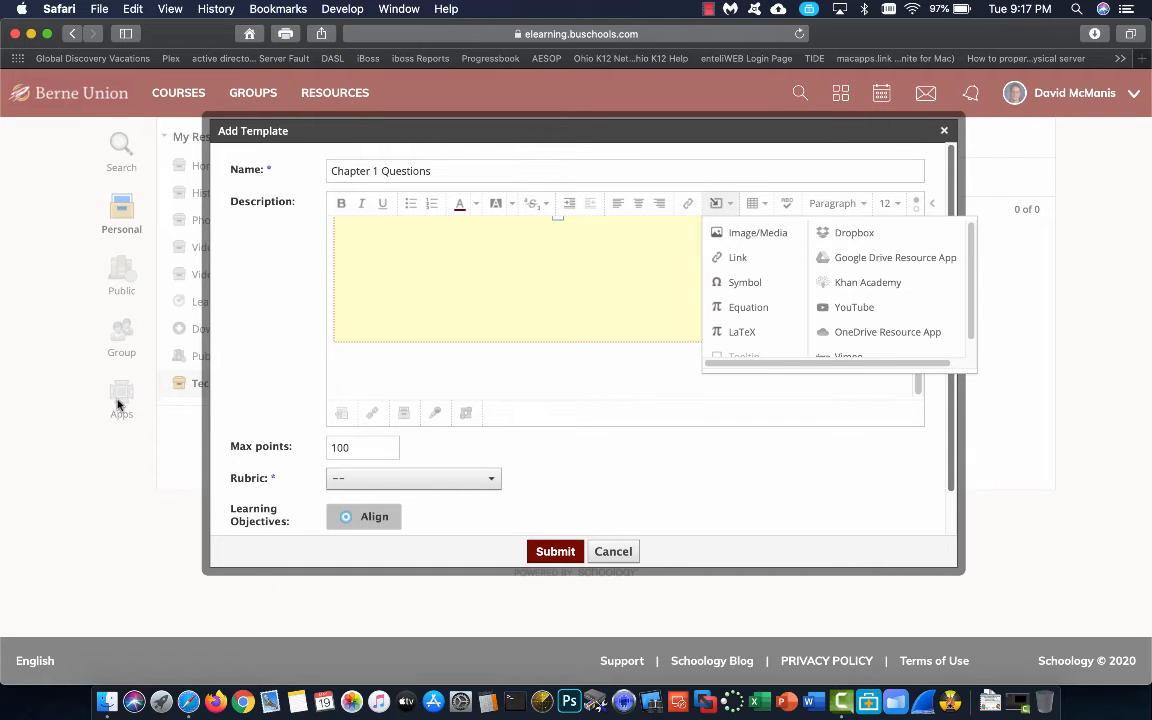
left_click(609, 316)
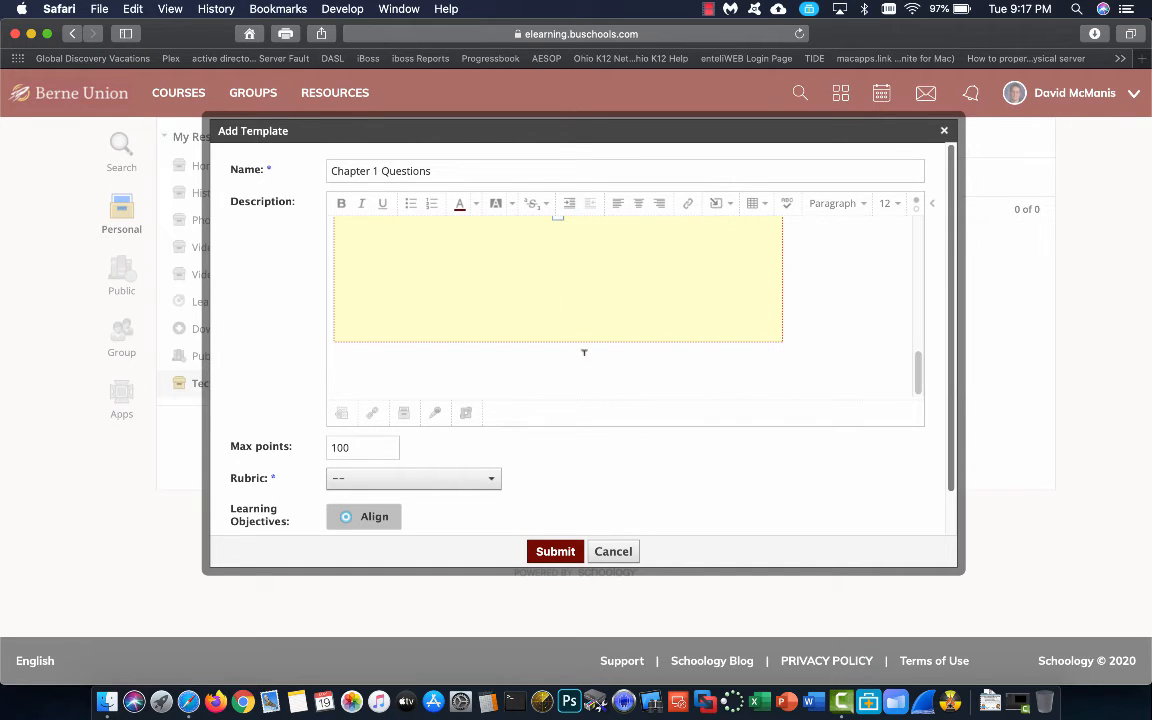
left_click(765, 208)
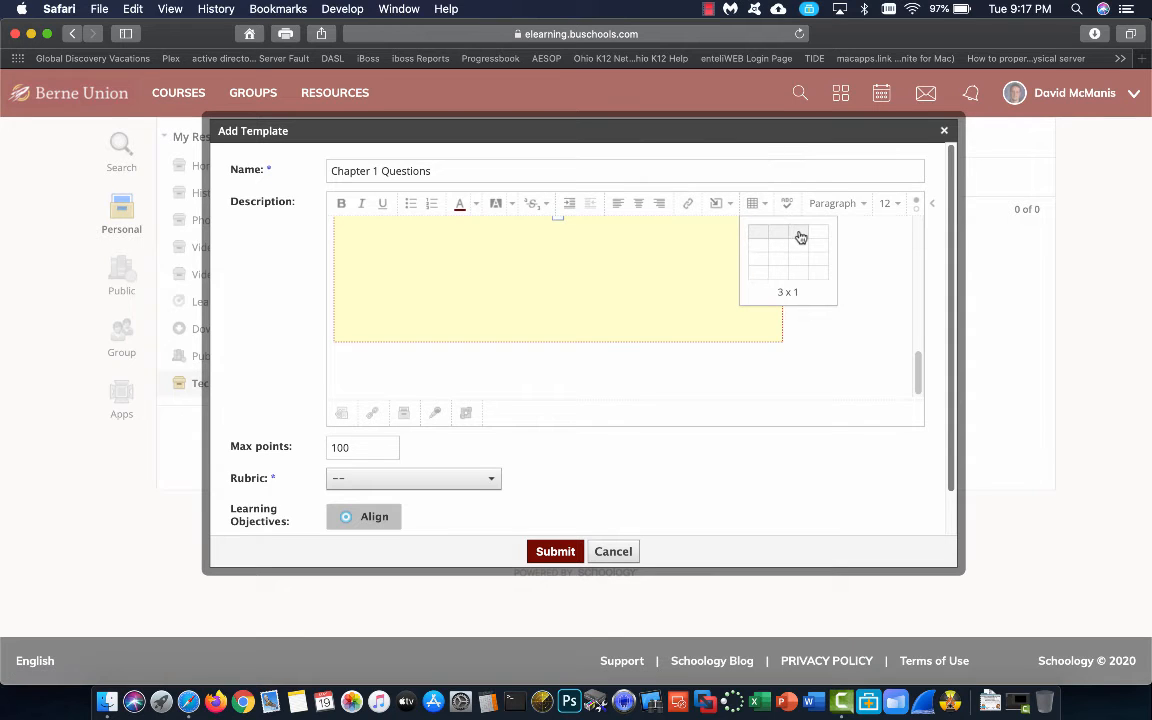
left_click(800, 249)
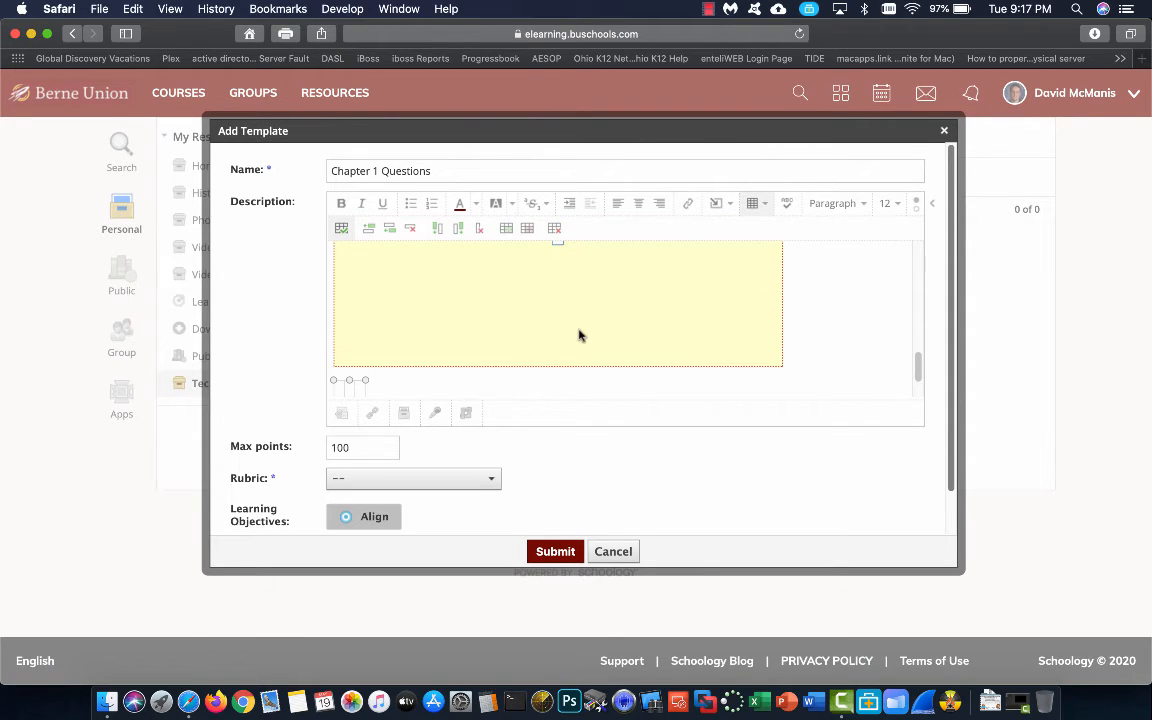
scroll(579, 330, "down", 2)
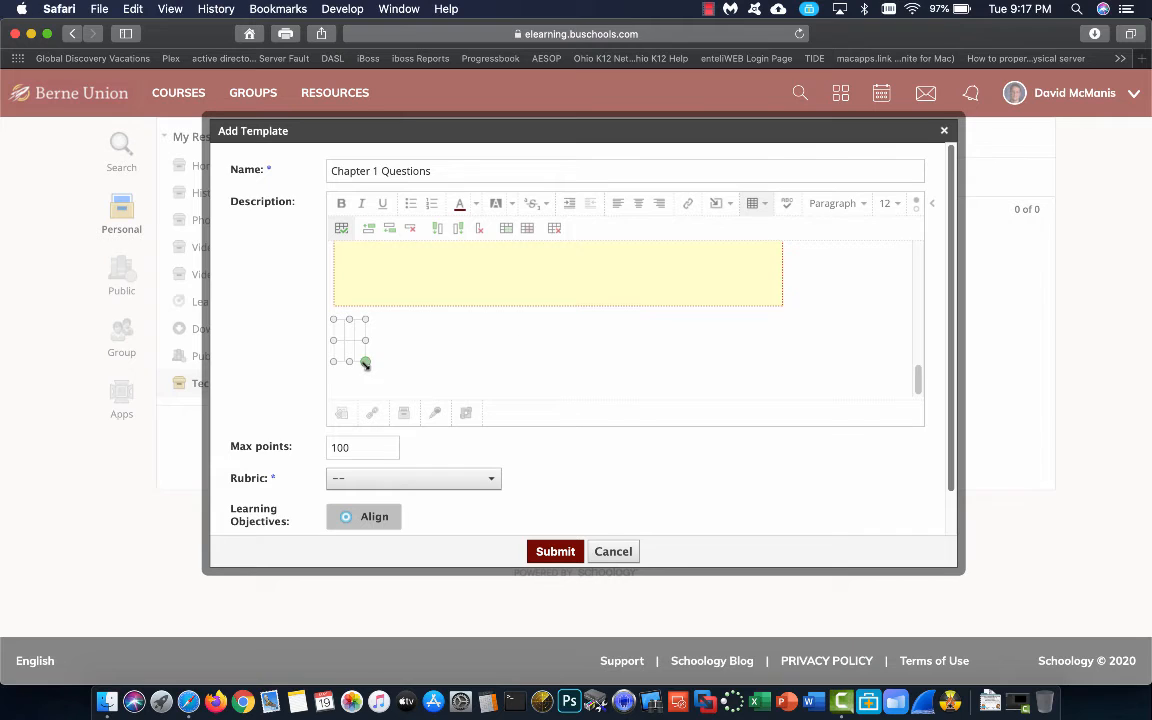
left_click_drag(366, 364, 806, 352)
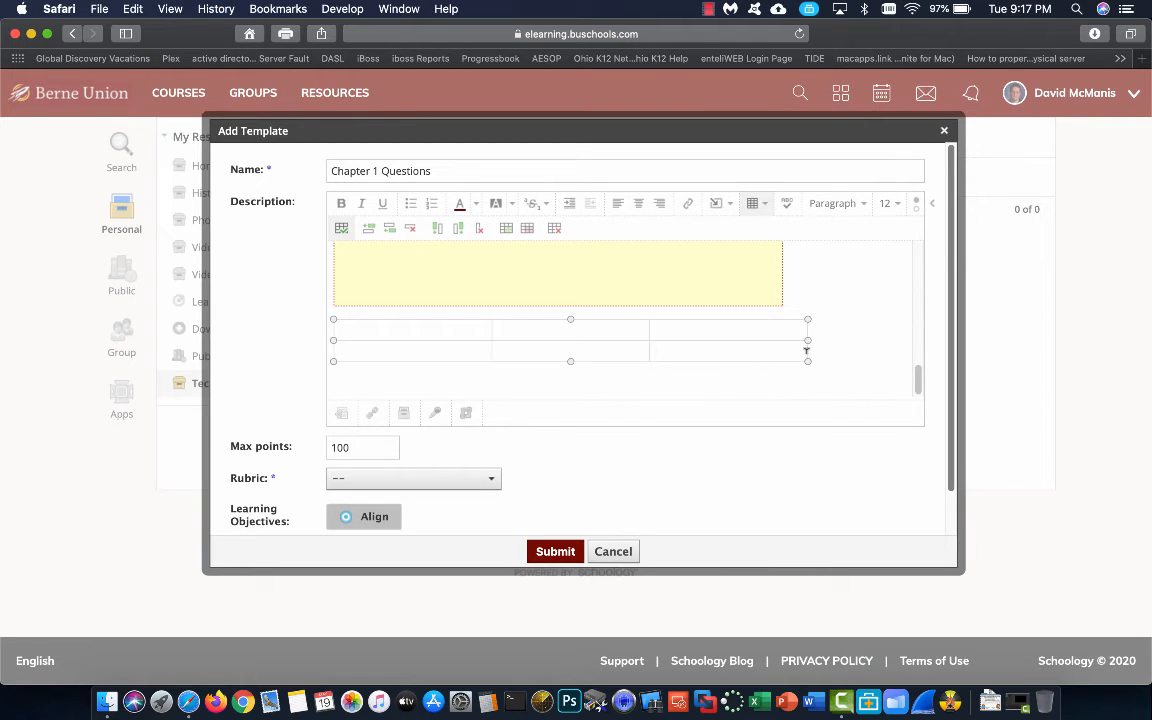
Select the whole table below the last placeholder and delete it from the description
left_click(405, 322)
left_click(406, 322)
left_click(819, 354)
key("BackSpace")
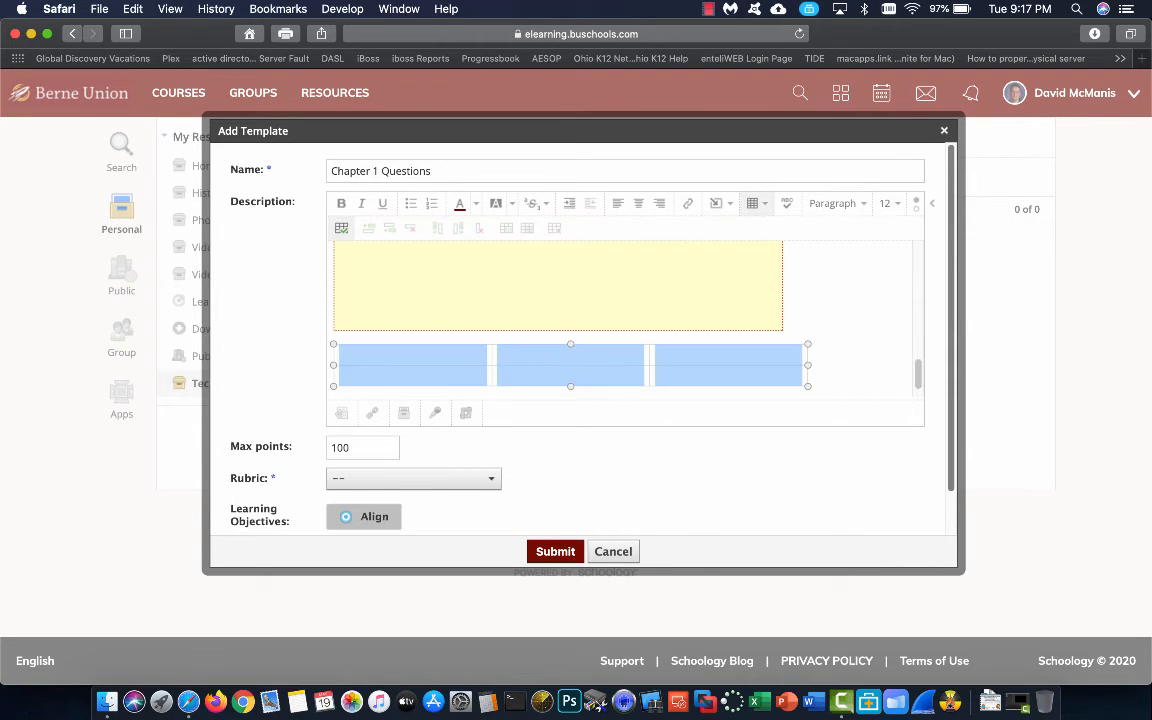
key("BackSpace")
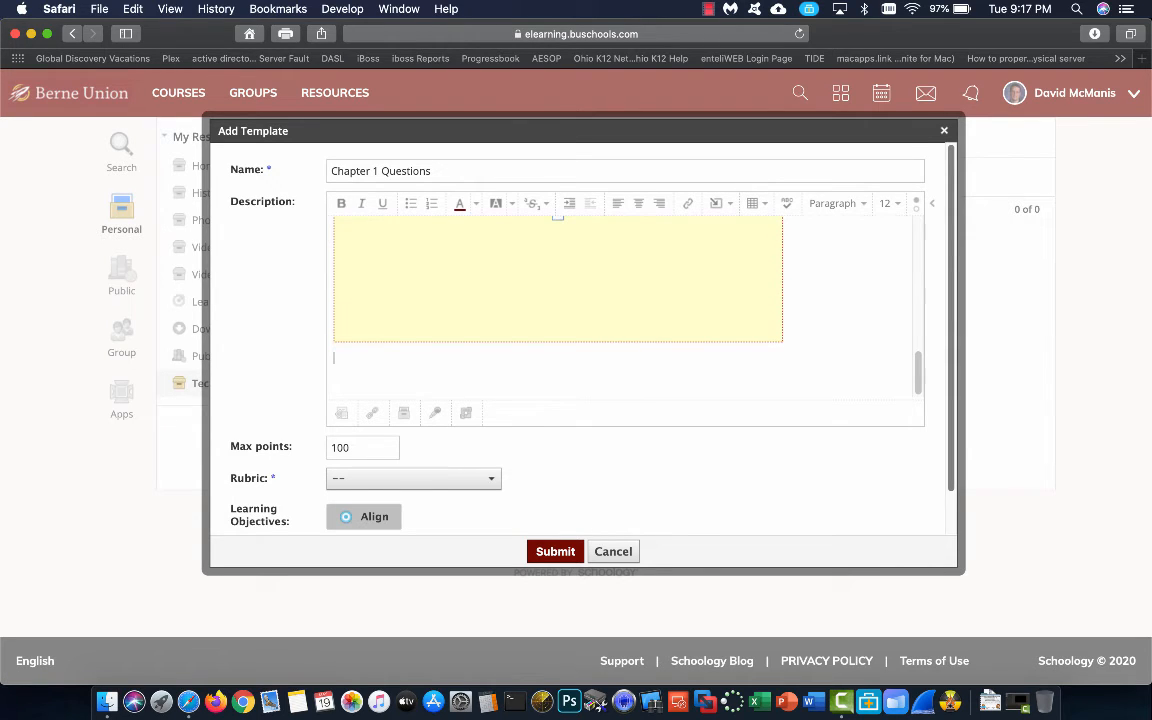
Turn on spell checking, enter "tezt" below the last placeholder and accept the suggested correction "test"
left_click(787, 206)
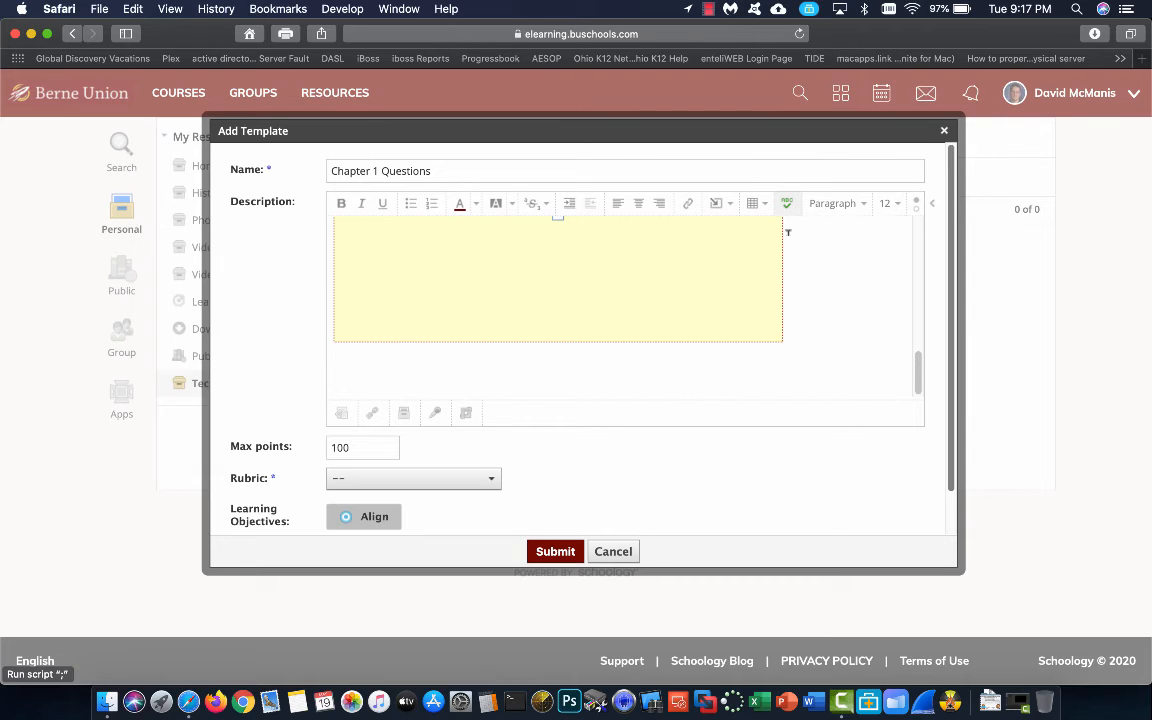
left_click(388, 360)
type("tezt")
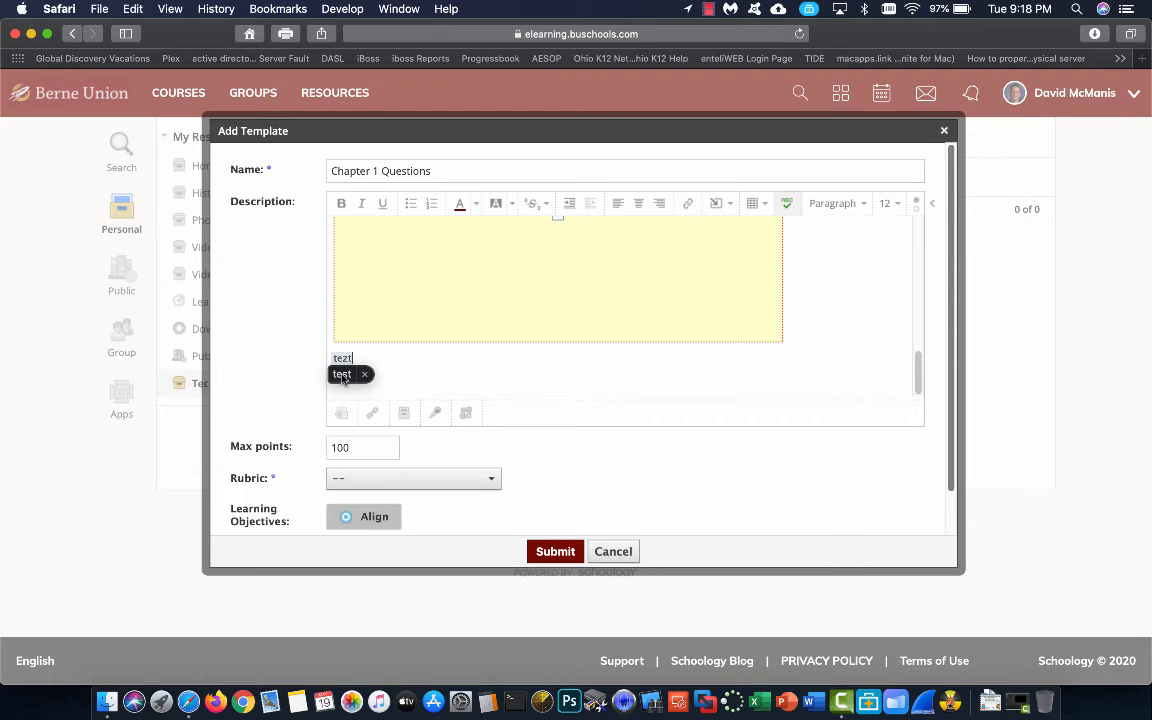
left_click(342, 375)
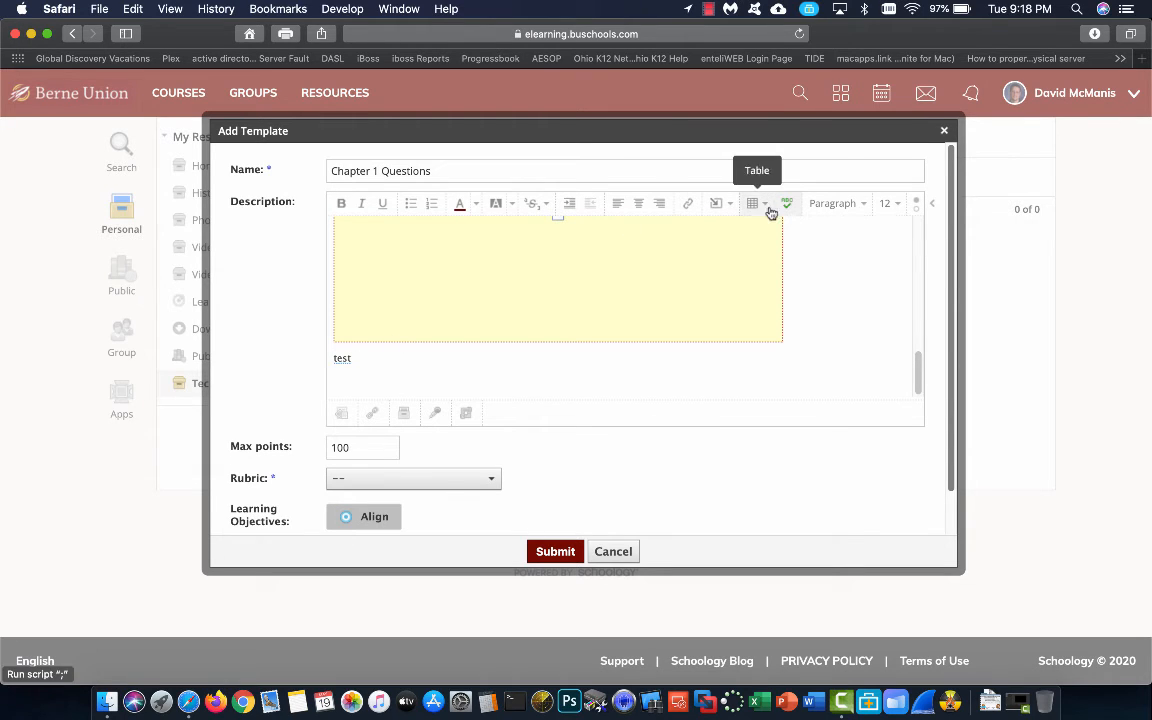
Format the word "test" below the last placeholder as Heading 1
left_click(858, 205)
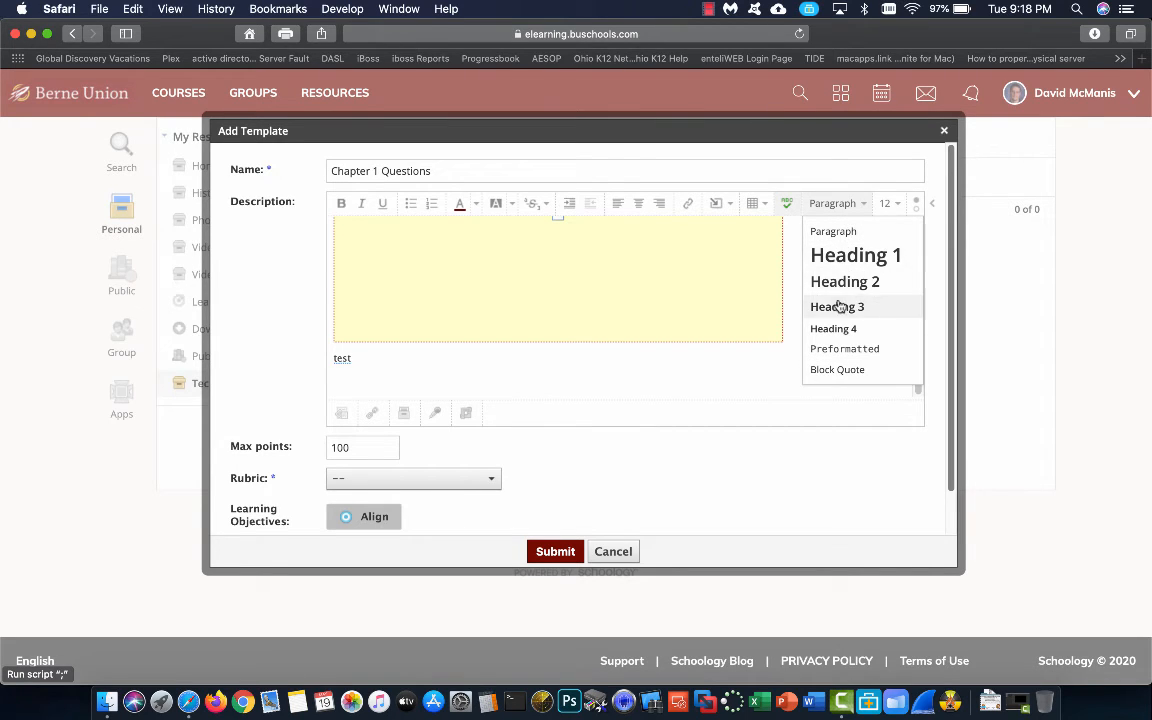
left_click(857, 205)
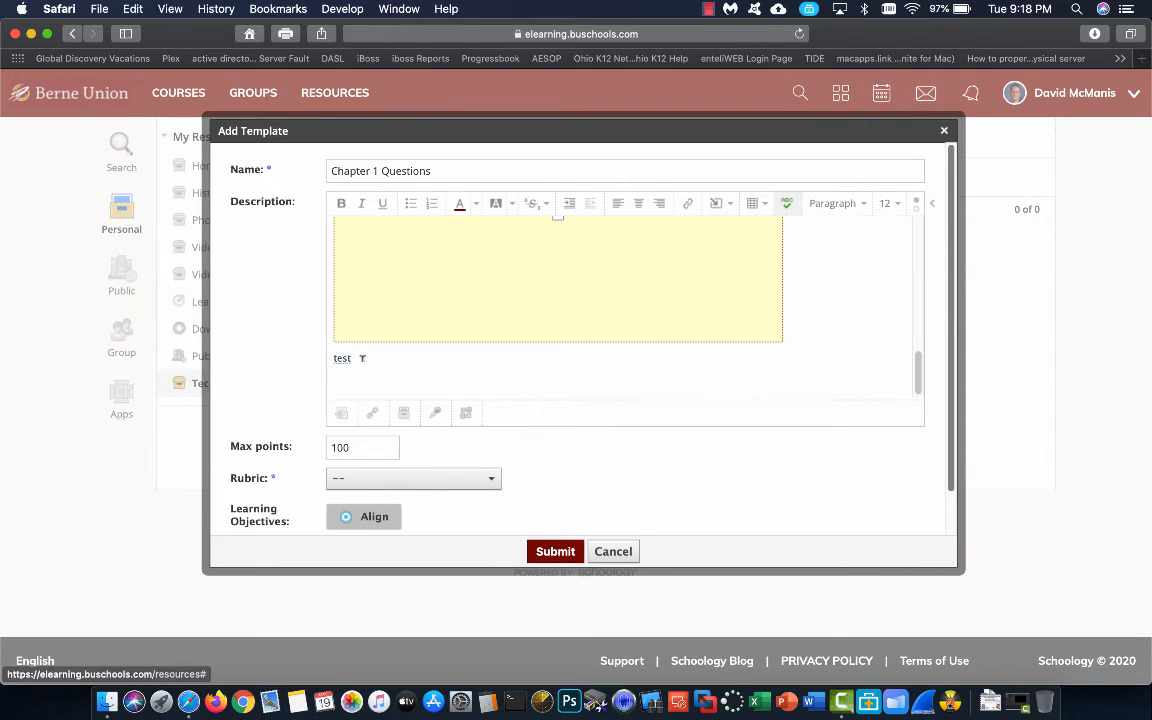
left_click_drag(359, 358, 333, 357)
left_click(858, 206)
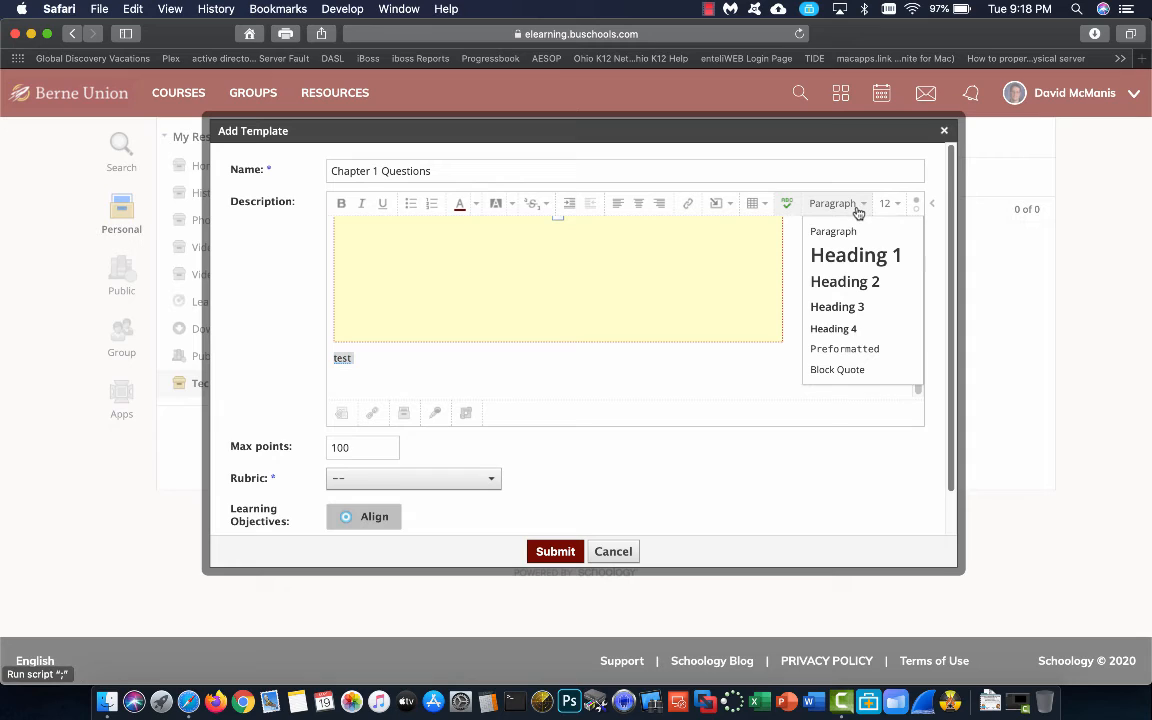
left_click(880, 262)
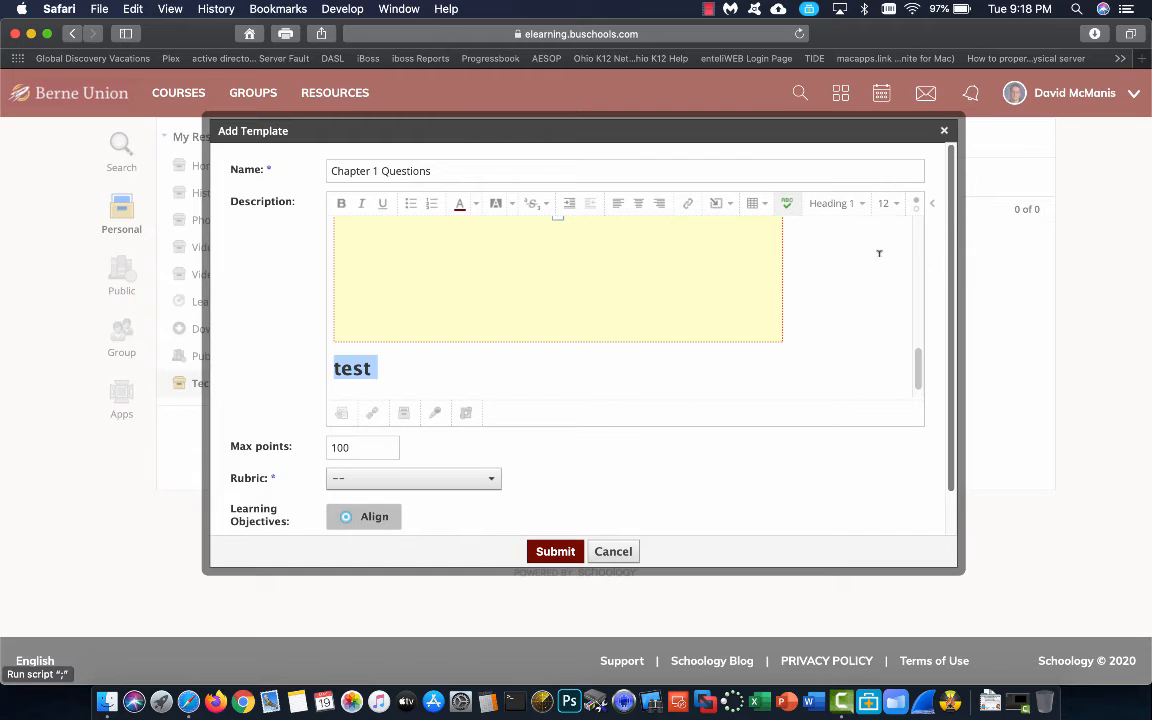
Return the word "test" to the Paragraph format and deselect it
left_click(856, 203)
left_click(854, 232)
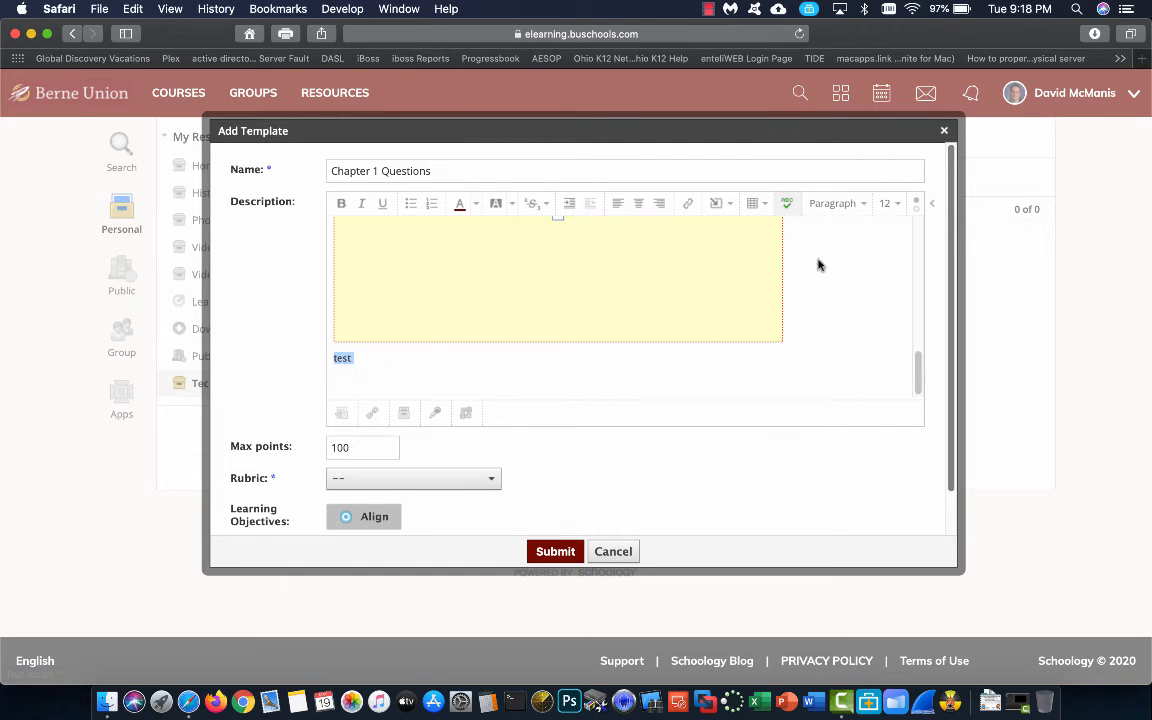
left_click(391, 349)
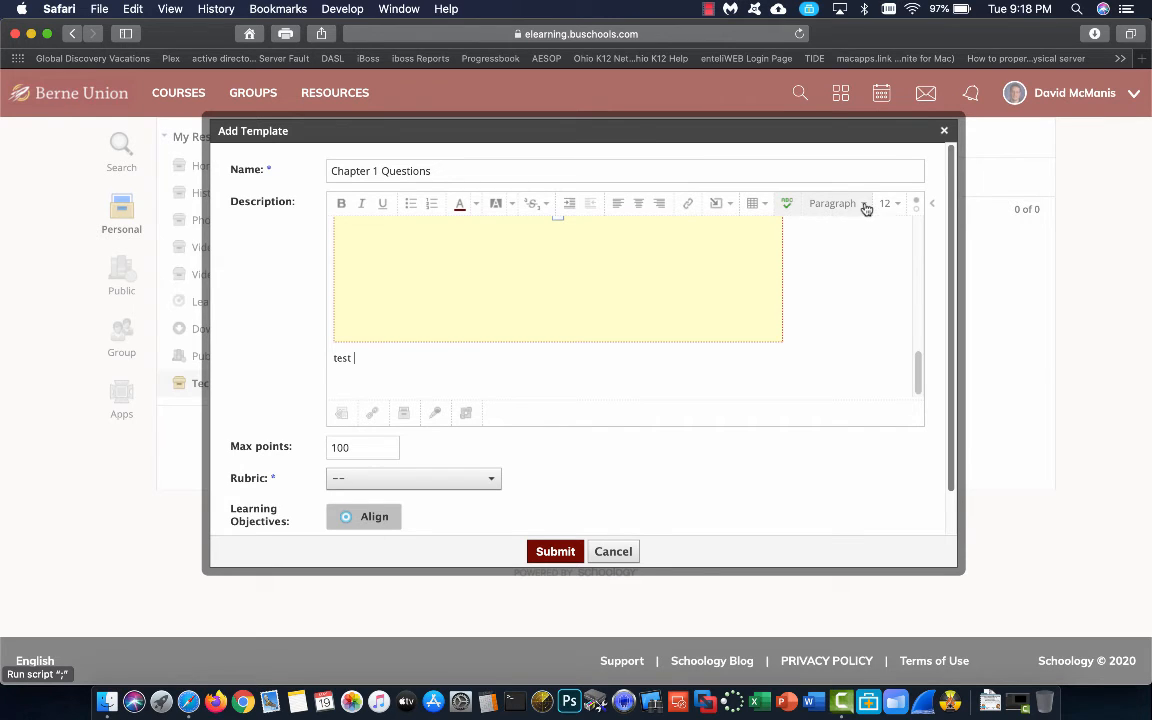
Try font size 16 on the word "test" and change it to size 13
left_click_drag(351, 350, 323, 355)
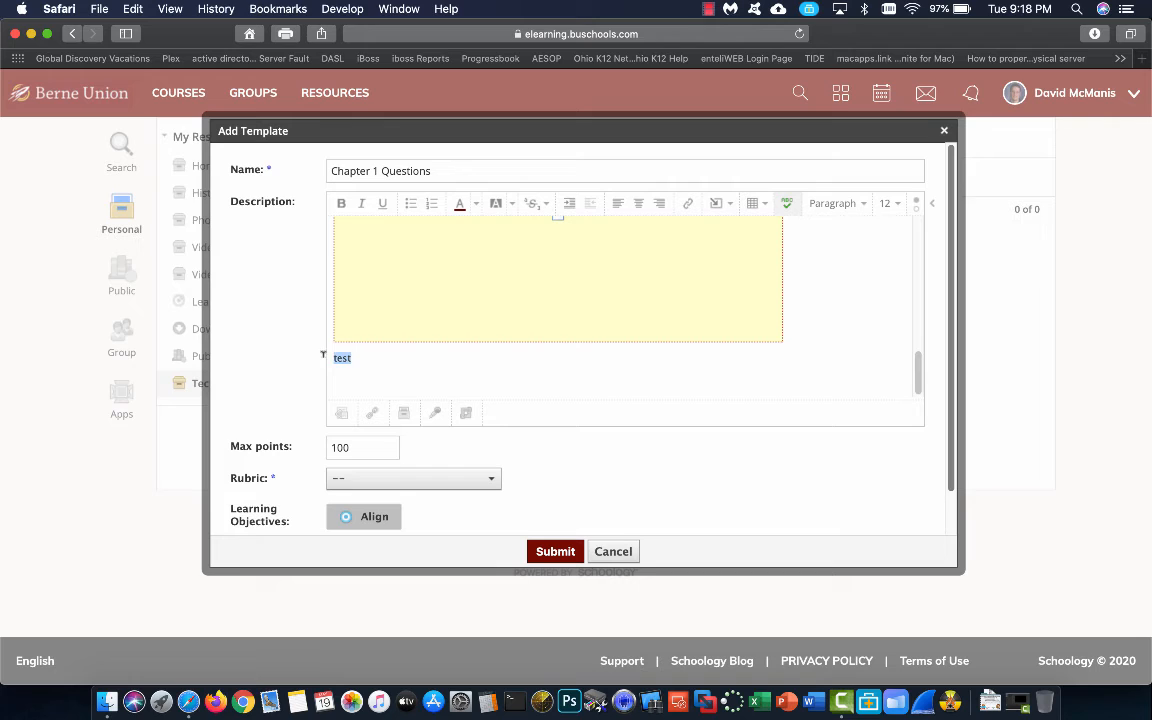
left_click(889, 203)
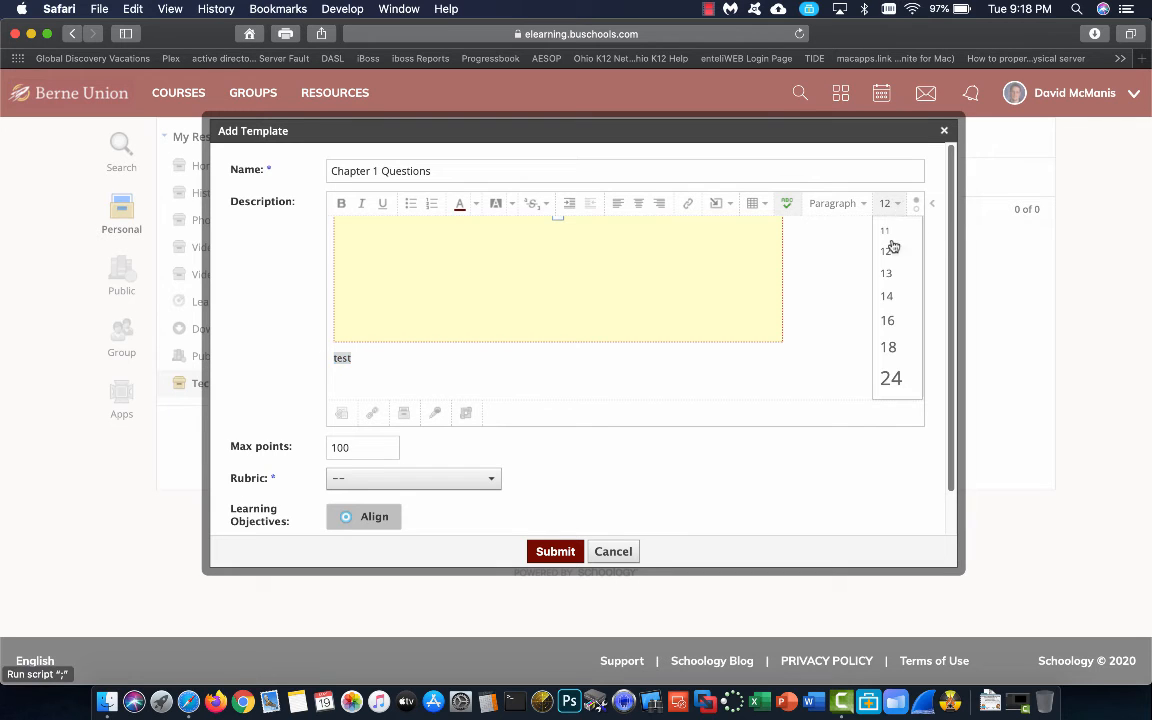
left_click(892, 318)
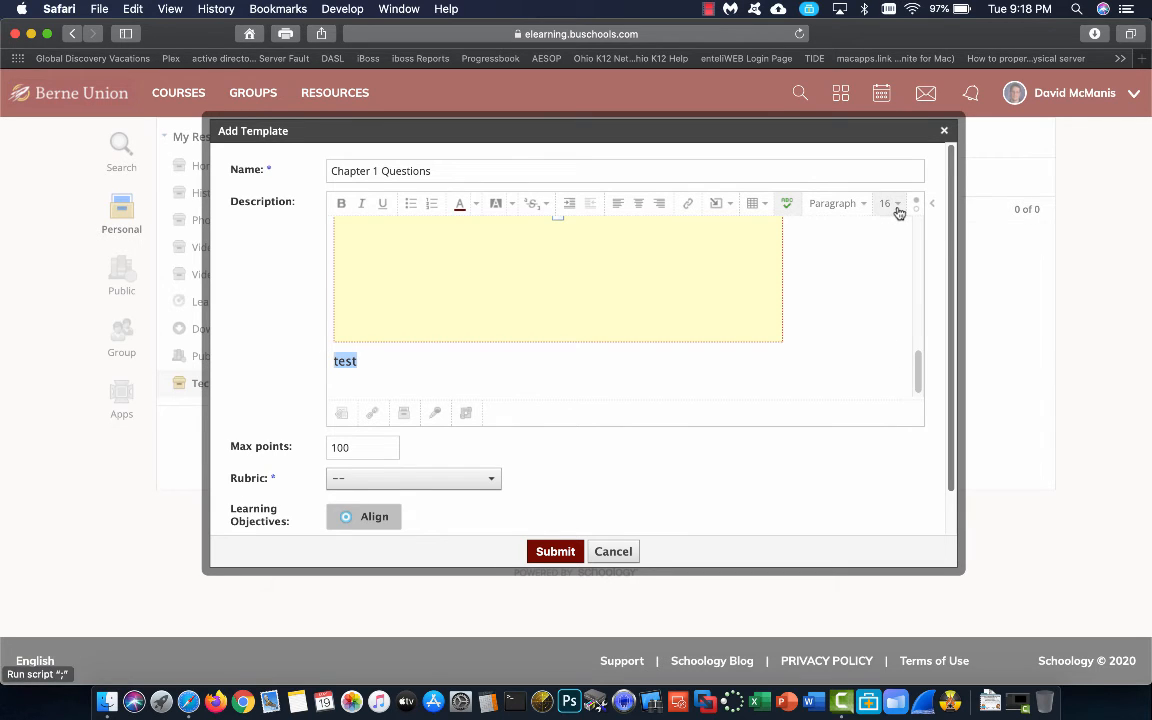
left_click(889, 205)
left_click(885, 273)
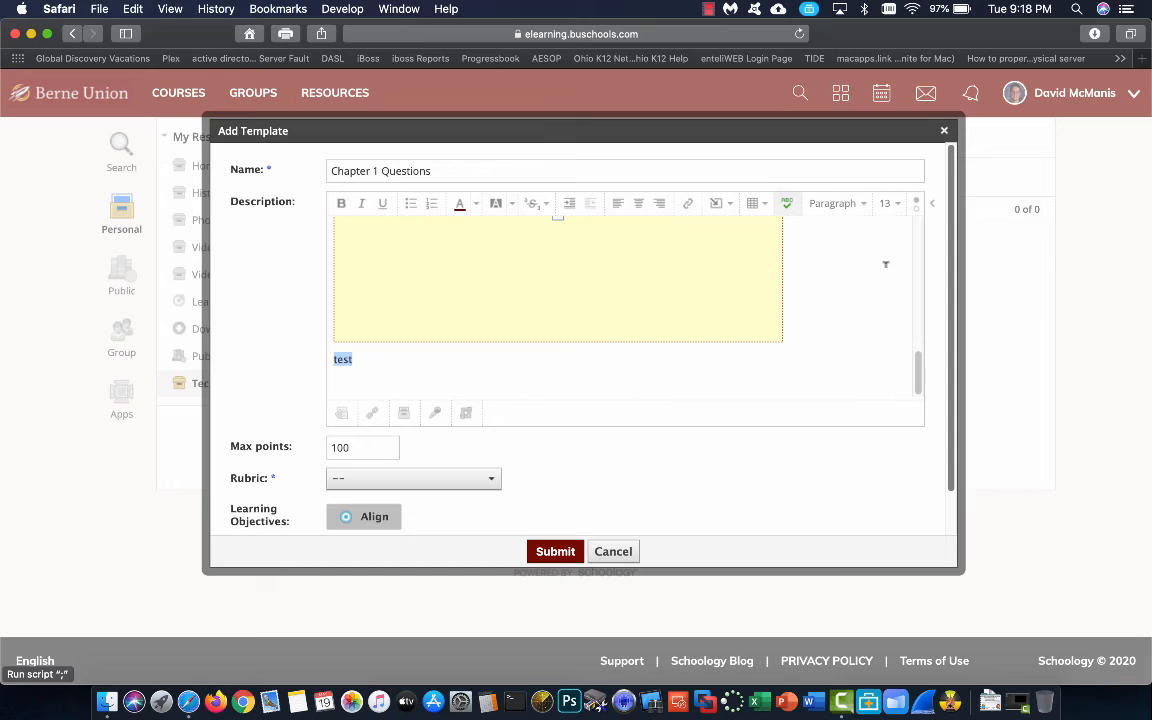
Inspect the description's HTML source code and return to the visual editor
left_click(917, 205)
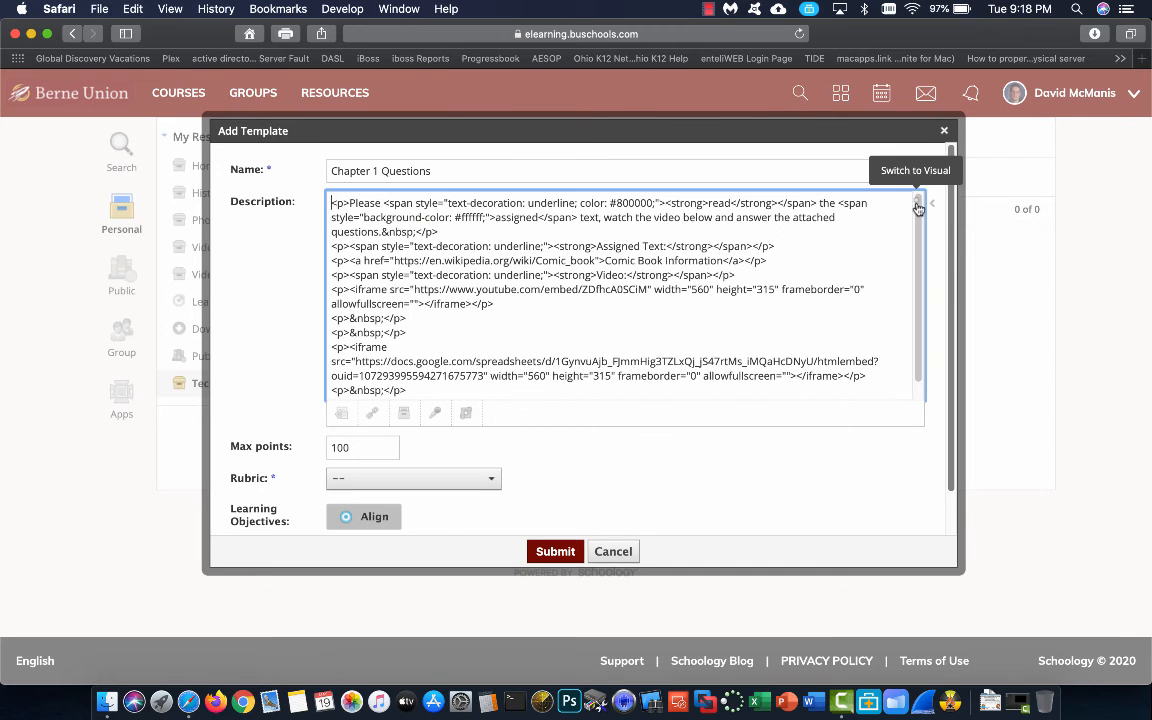
mouse_move(331, 199)
left_mouse_down()
mouse_move(380, 275)
mouse_move(420, 397)
mouse_move(405, 413)
mouse_move(340, 226)
mouse_move(347, 197)
mouse_move(332, 182)
left_mouse_up()
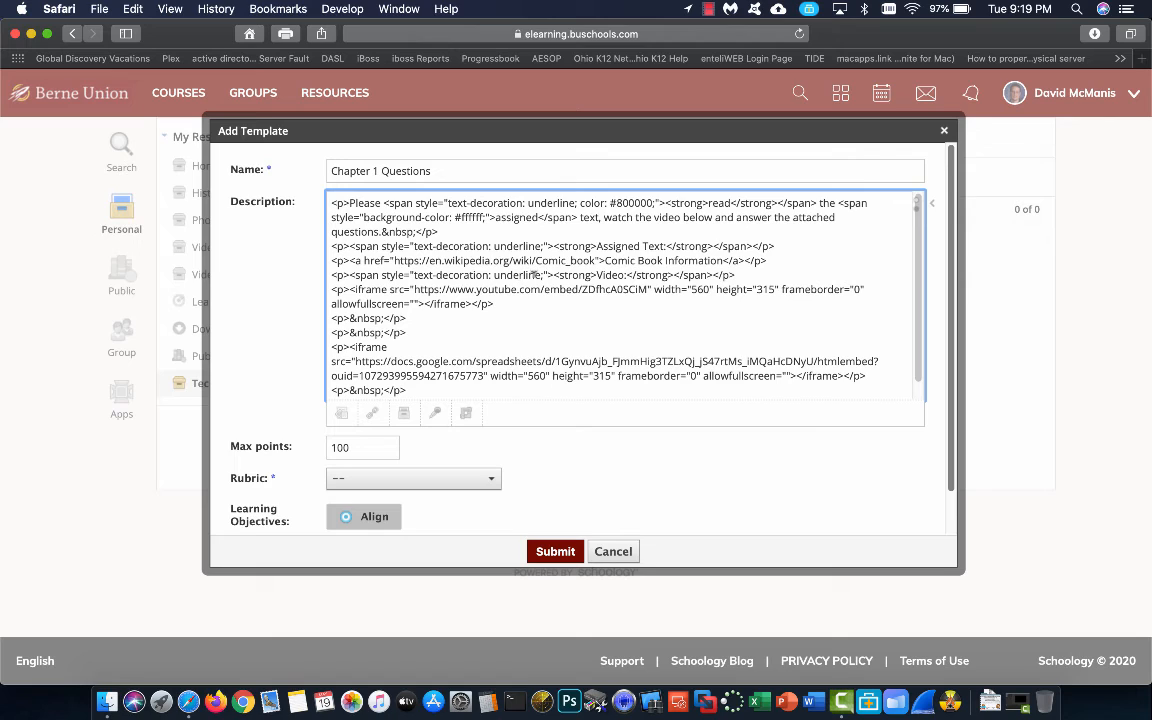
left_click(916, 201)
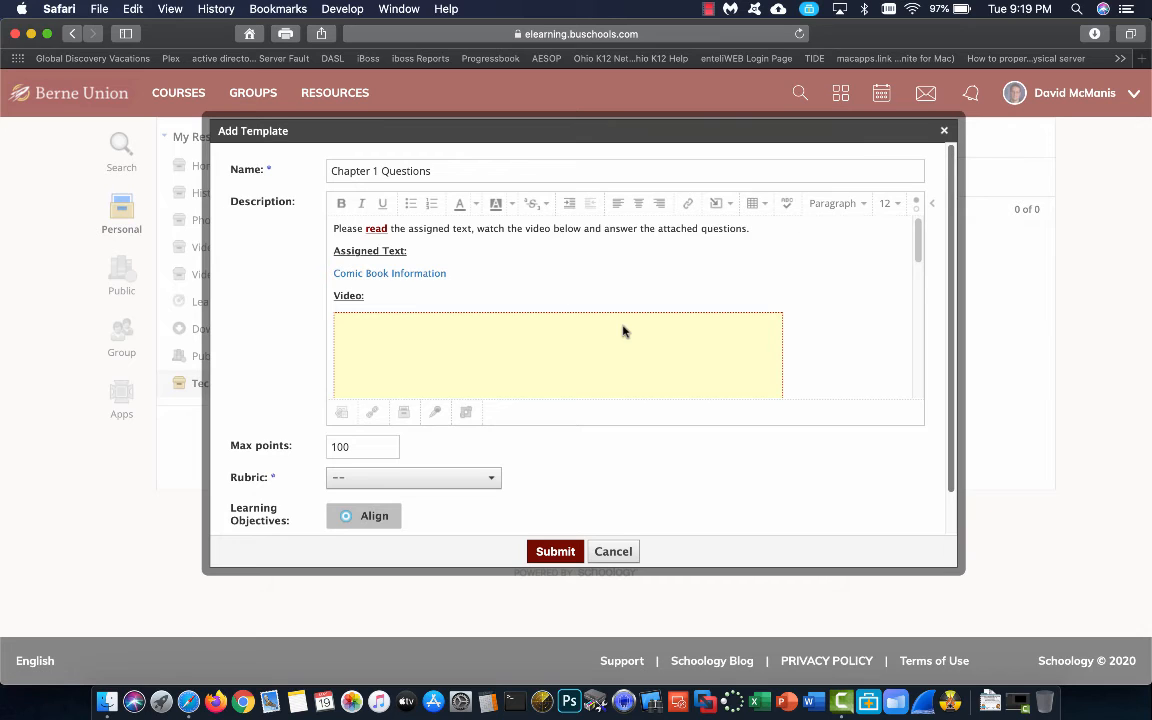
Delete the word "test" below the last placeholder in the description
scroll(622, 329, "down", 5)
scroll(622, 330, "down", 3)
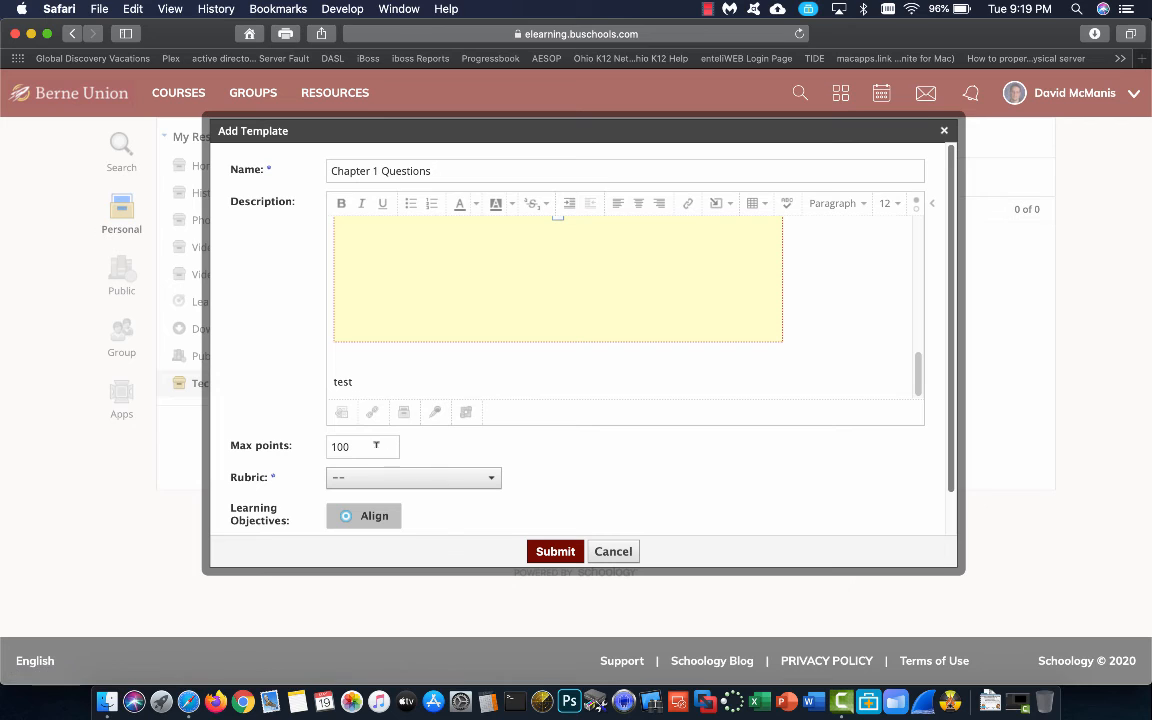
scroll(410, 308, "up", 1)
left_click_drag(360, 383, 320, 387)
key("BackSpace")
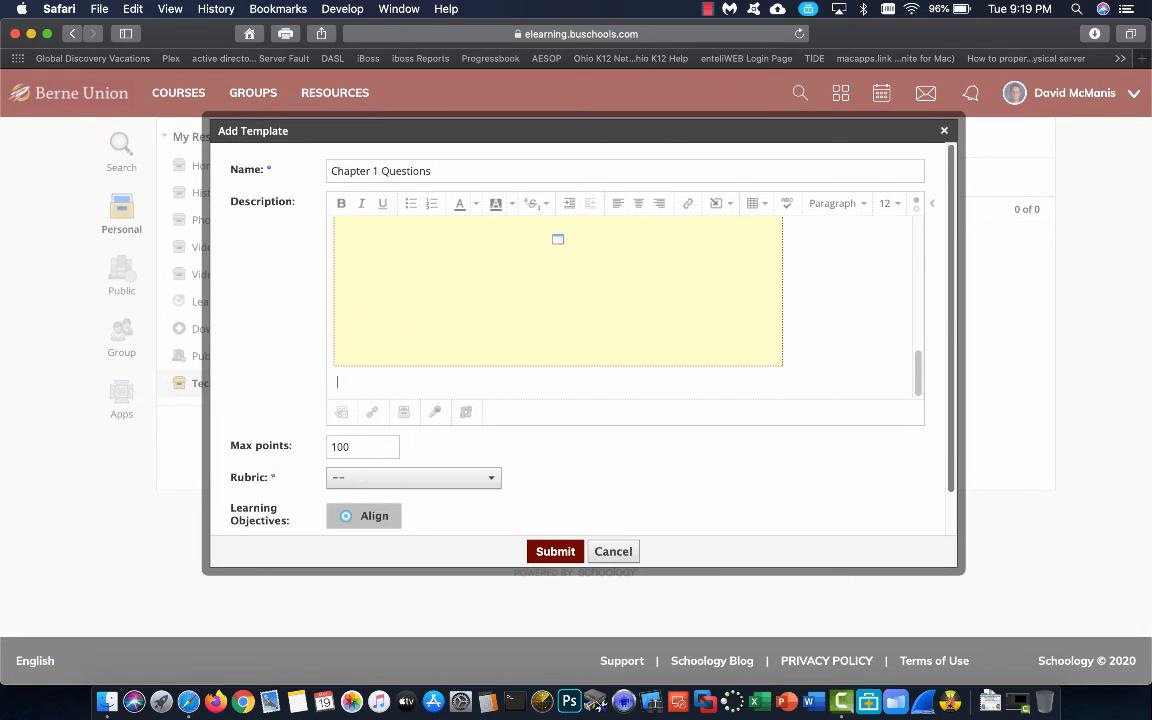
Set the maximum points to 10 and check the available rubric options without choosing one
left_click(365, 441)
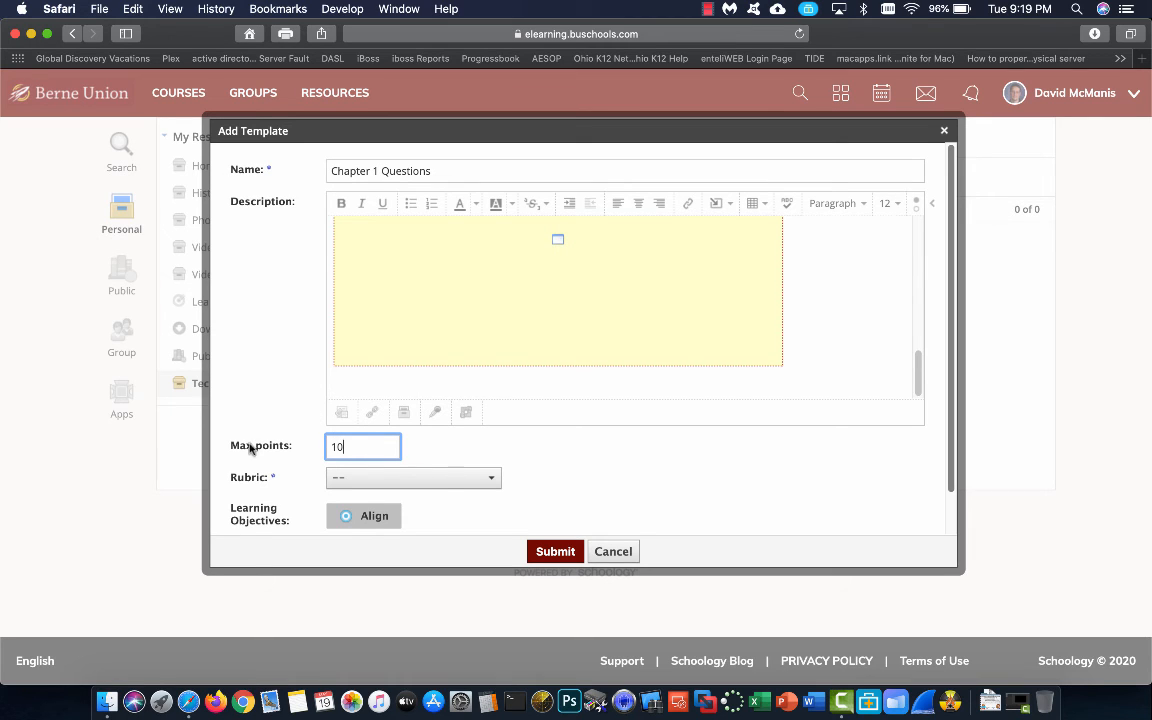
left_click(448, 477)
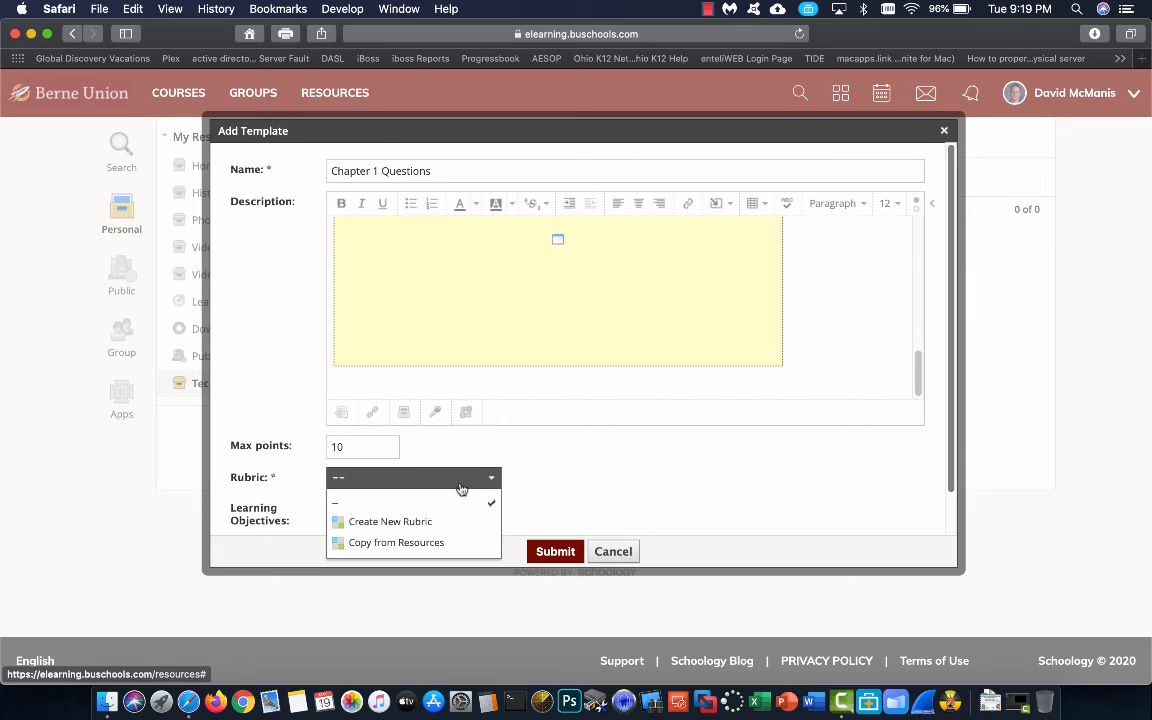
left_click(530, 479)
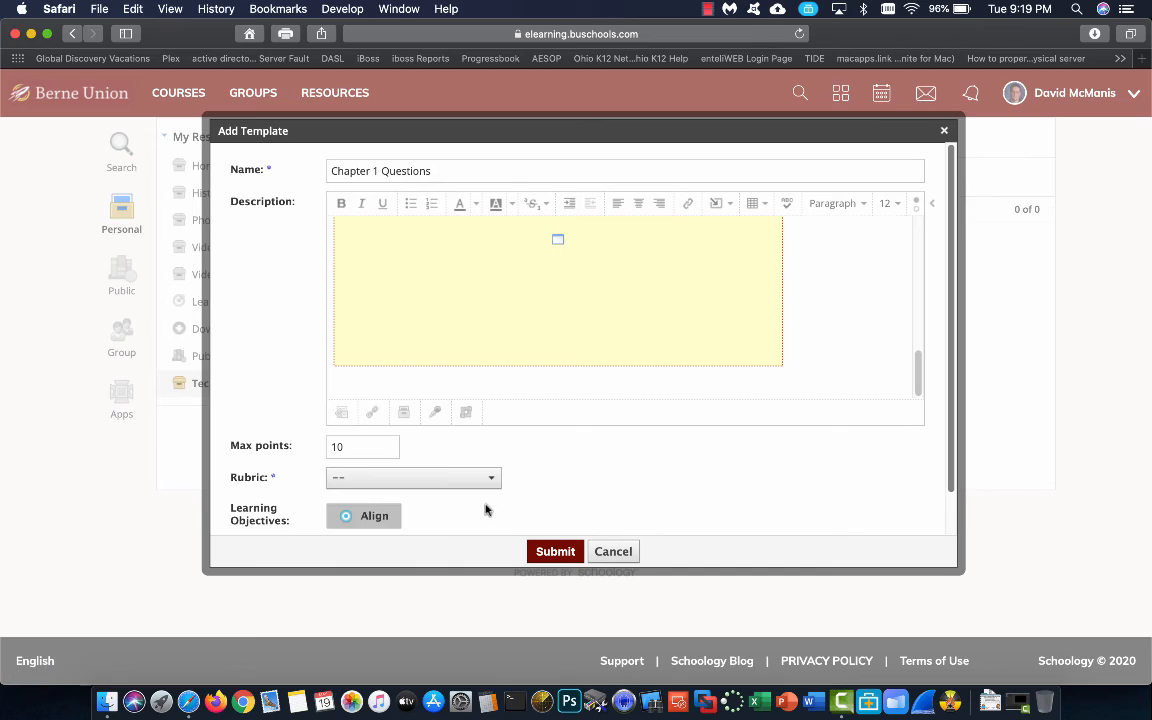
Browse the learning objectives to Ohio's Academic Content Standards for Science (2003) under State Standards
left_click(376, 518)
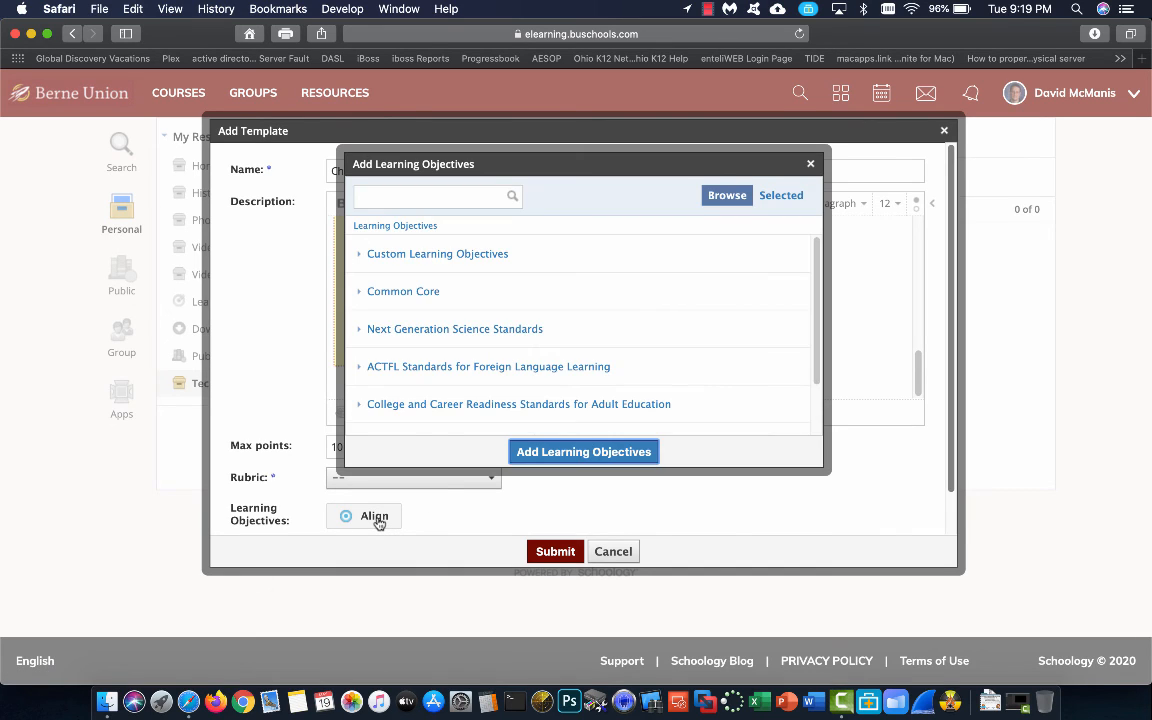
scroll(450, 360, "down", 3)
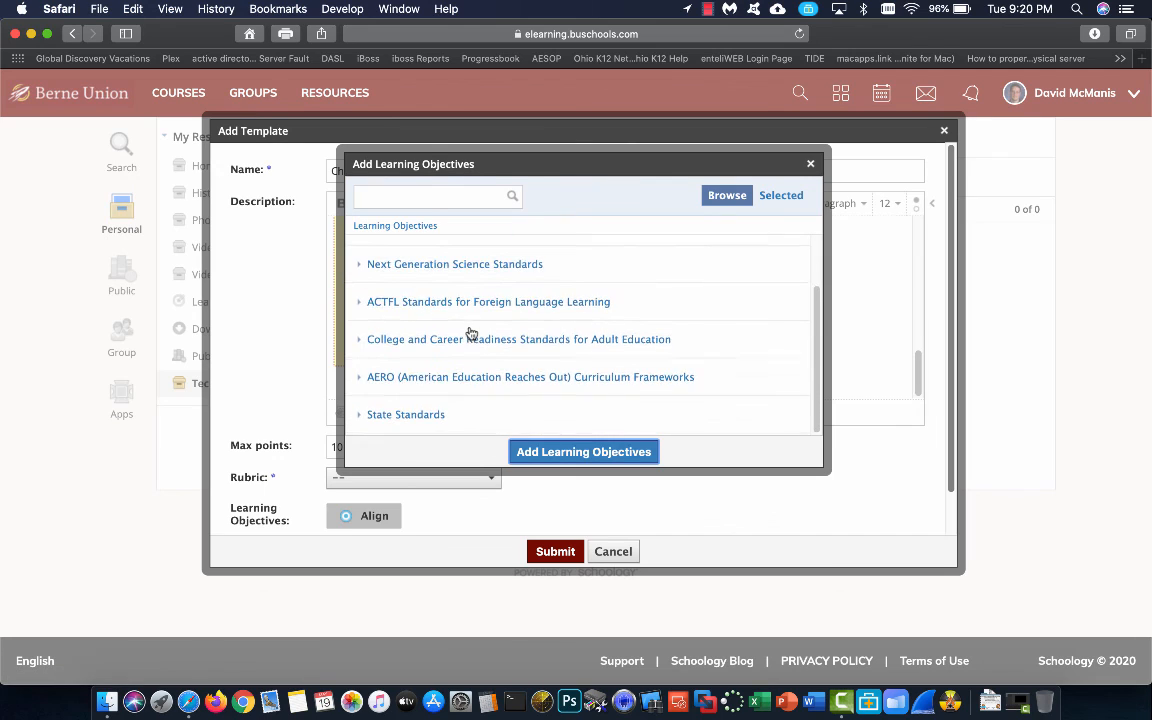
left_click(363, 414)
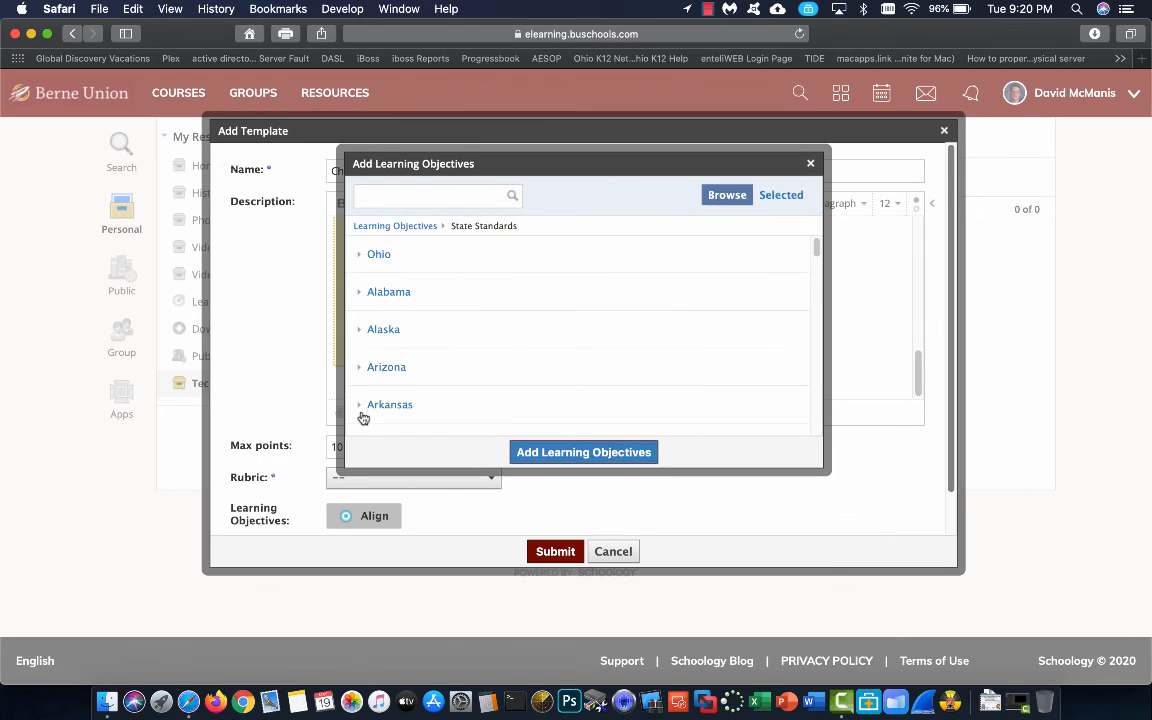
left_click(361, 255)
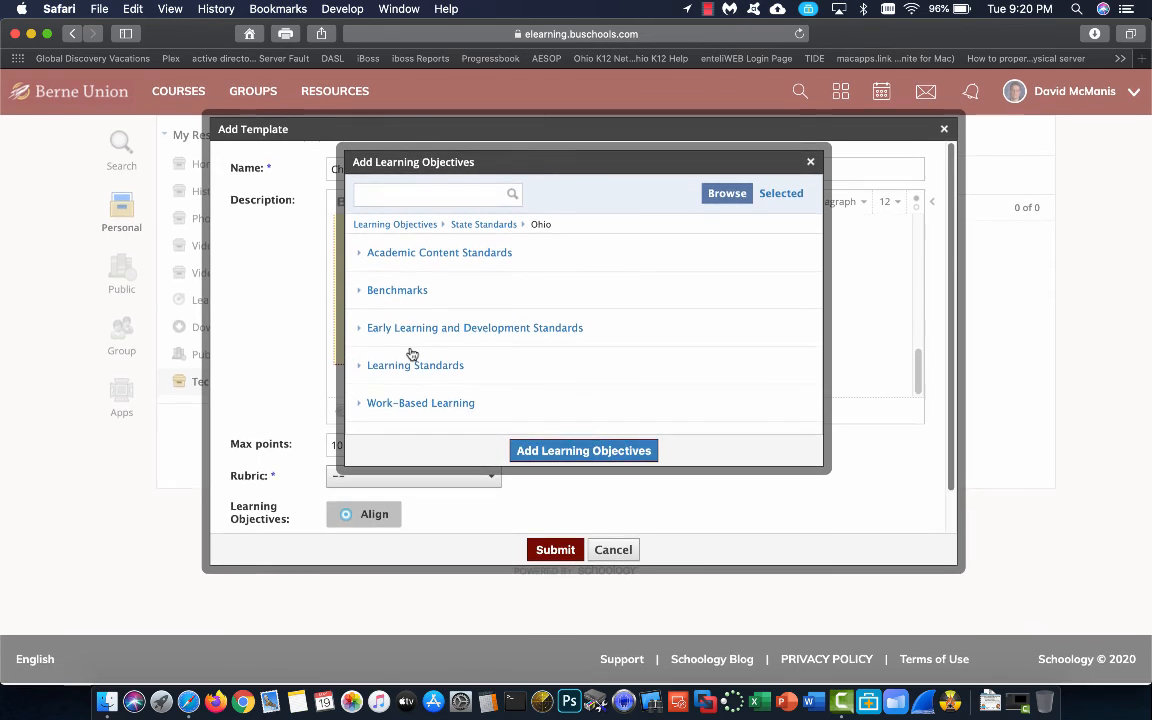
left_click(362, 256)
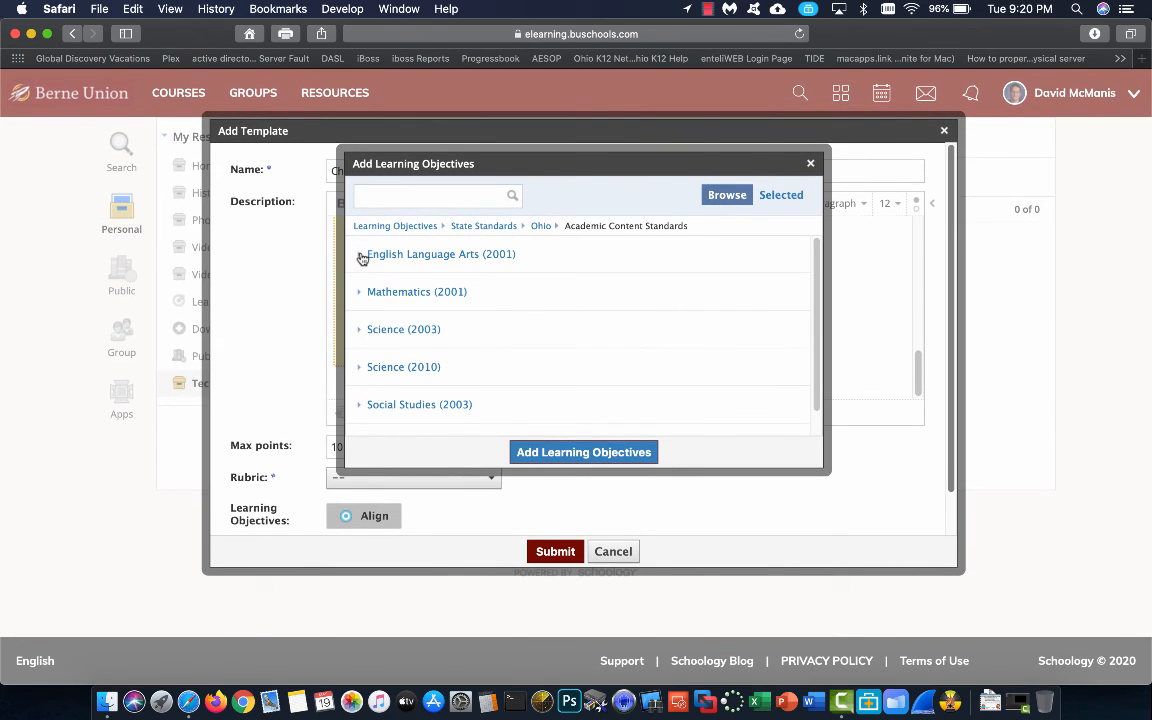
left_click(359, 333)
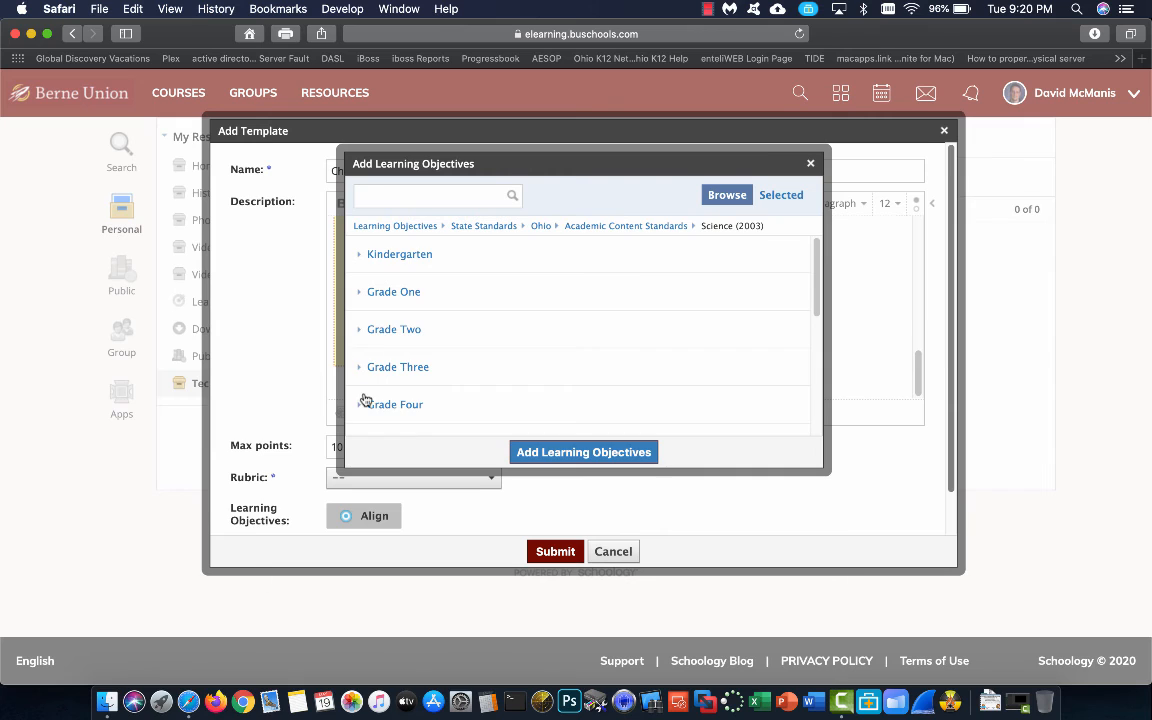
Align the assignment with the Grade Seven physical sciences objective SCI.7.3.A.1
scroll(365, 400, "down", 3)
left_click(362, 393)
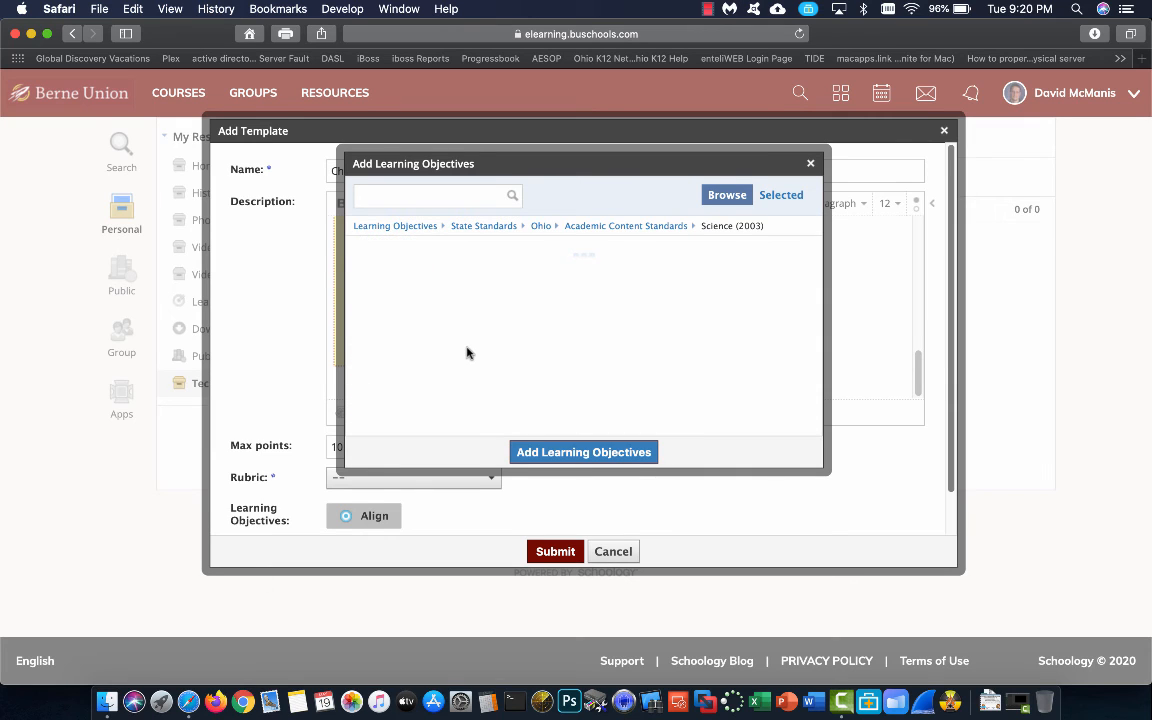
scroll(468, 353, "down", 2)
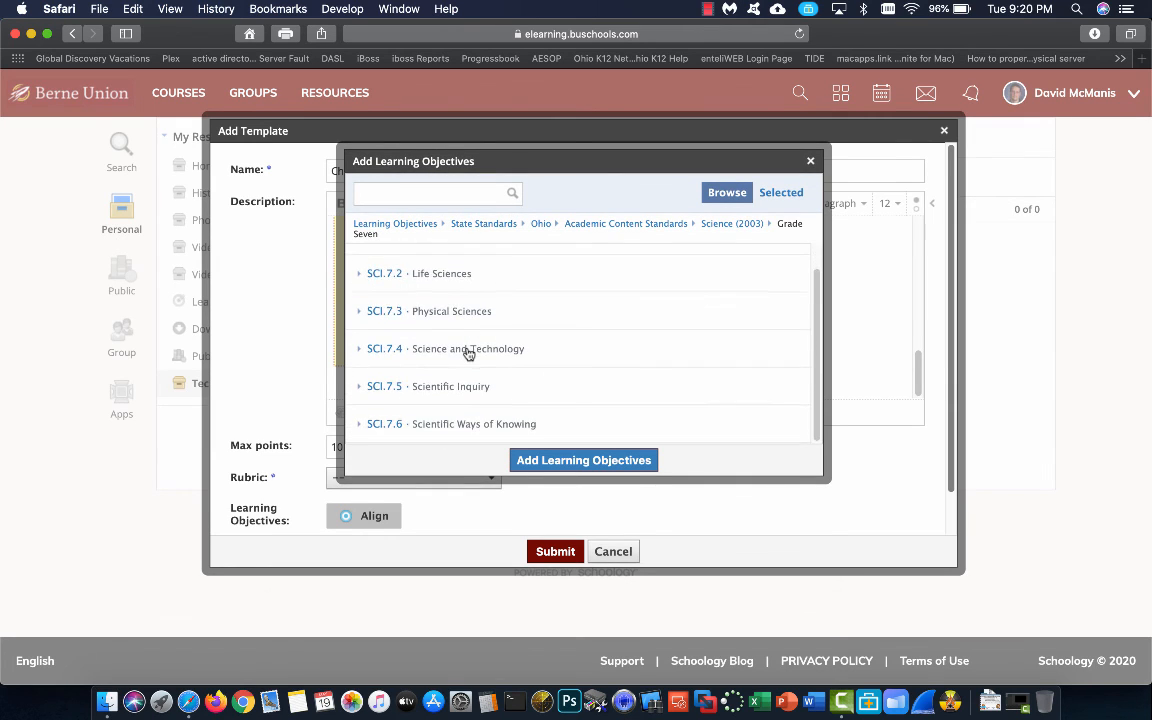
left_click(363, 312)
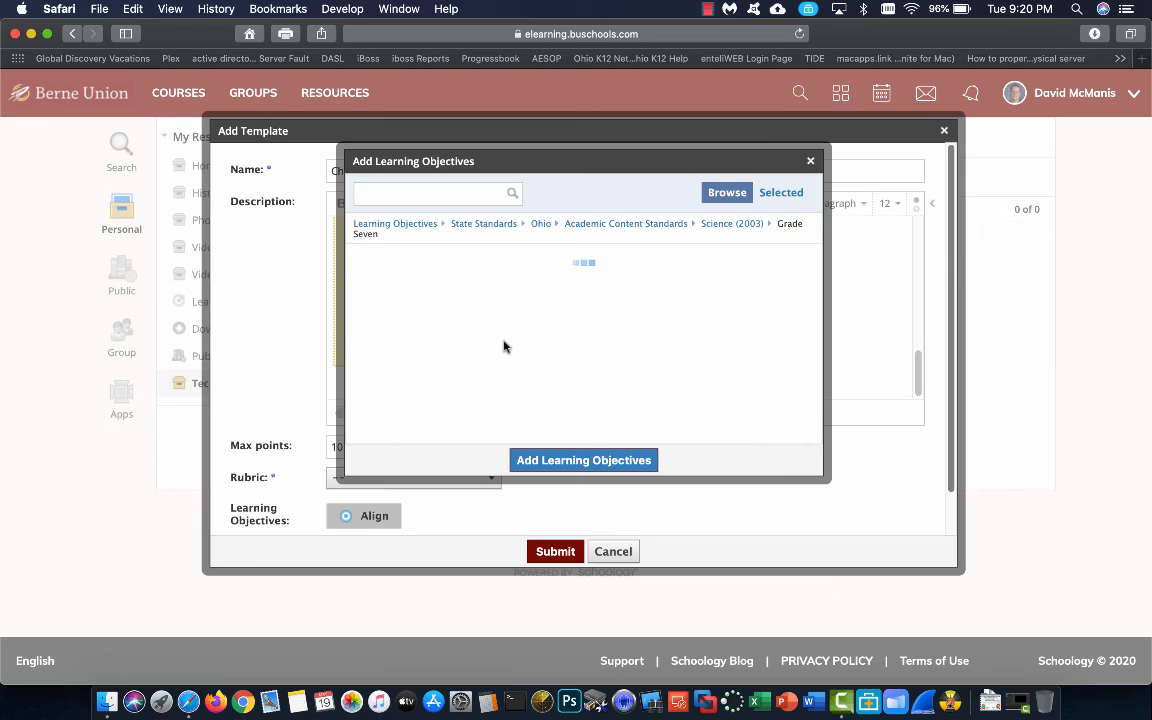
left_click(392, 263)
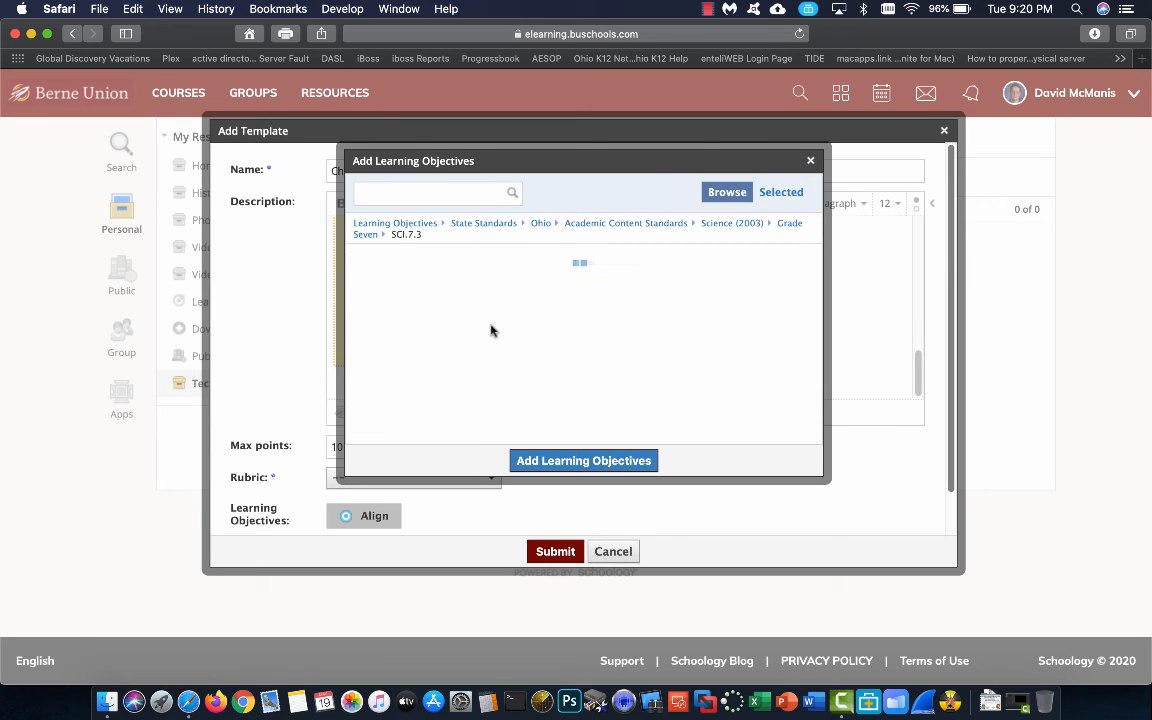
left_click(384, 266)
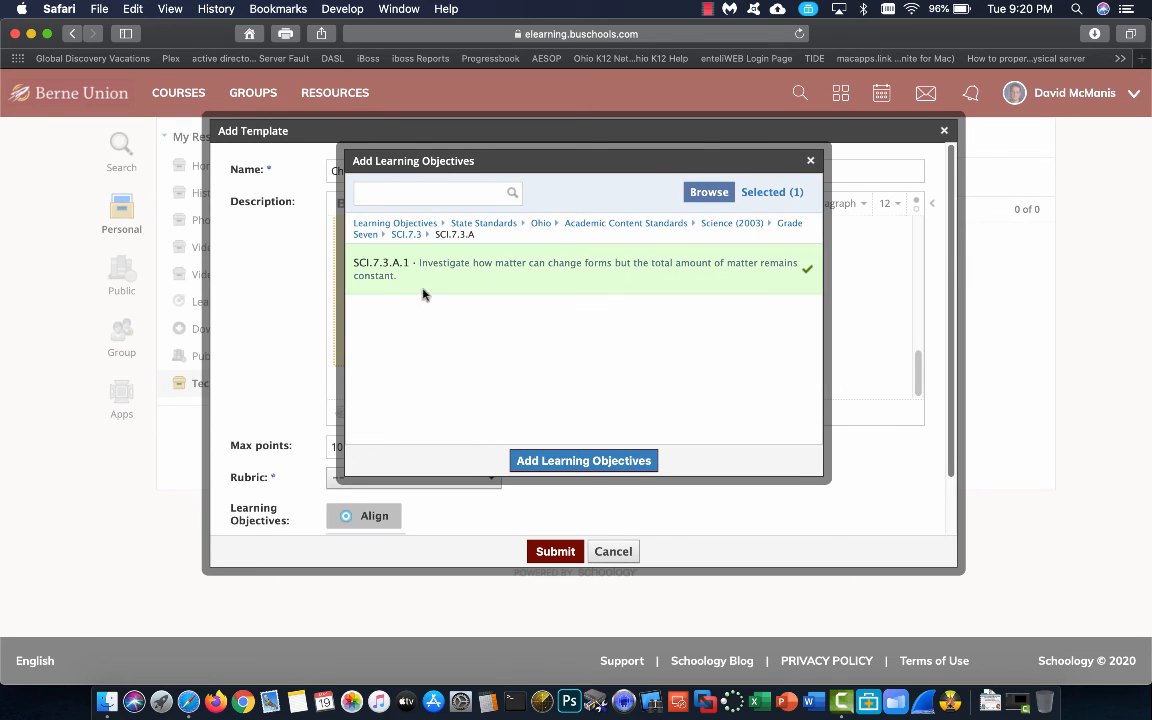
left_click(575, 461)
Remove the aligned learning objective SCI.7.3.A.1 from the assignment
scroll(560, 463, "down", 2)
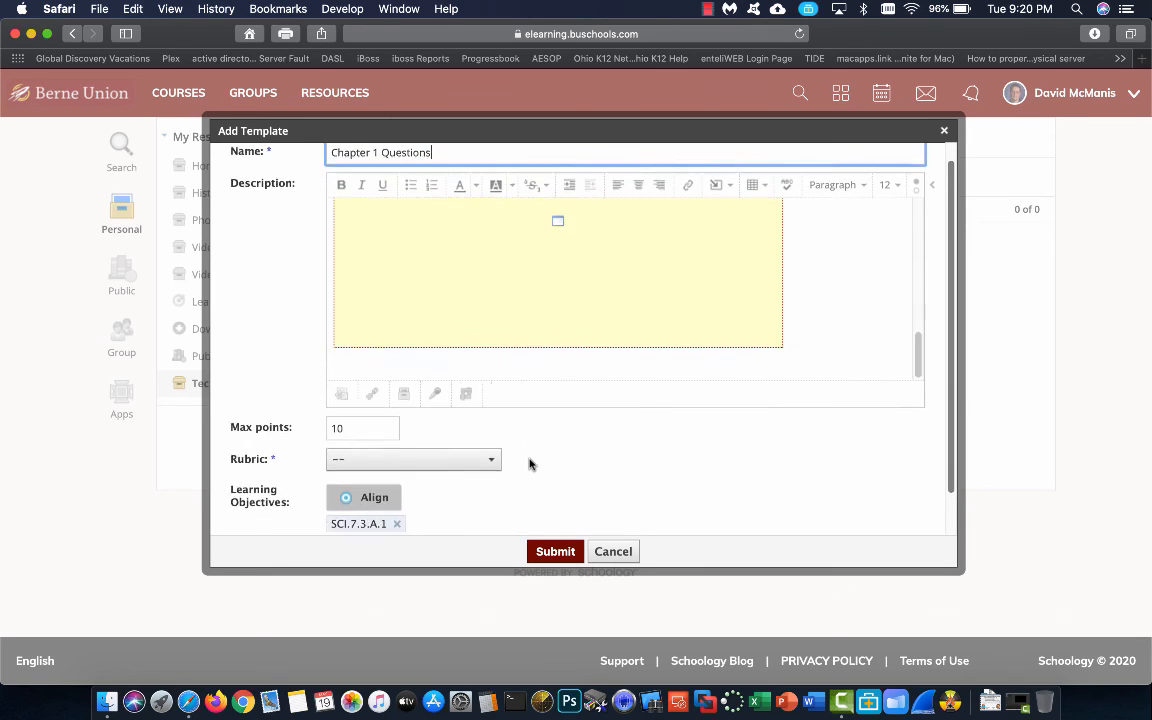
scroll(530, 463, "down", 1)
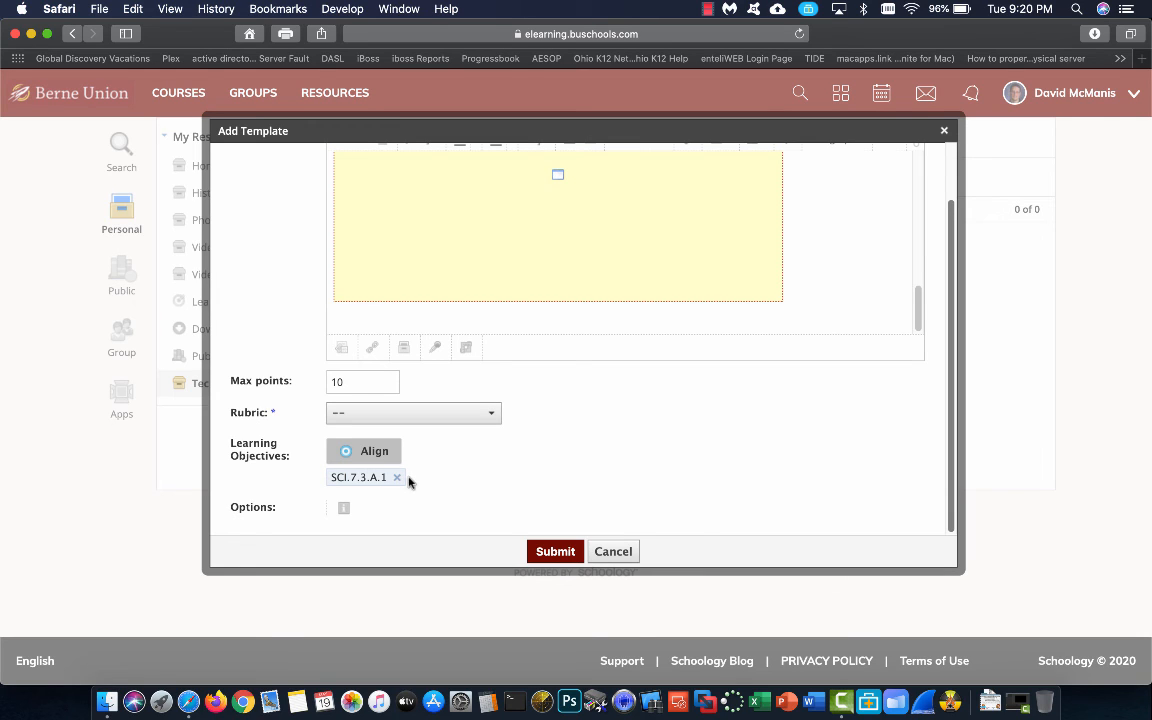
left_click(397, 481)
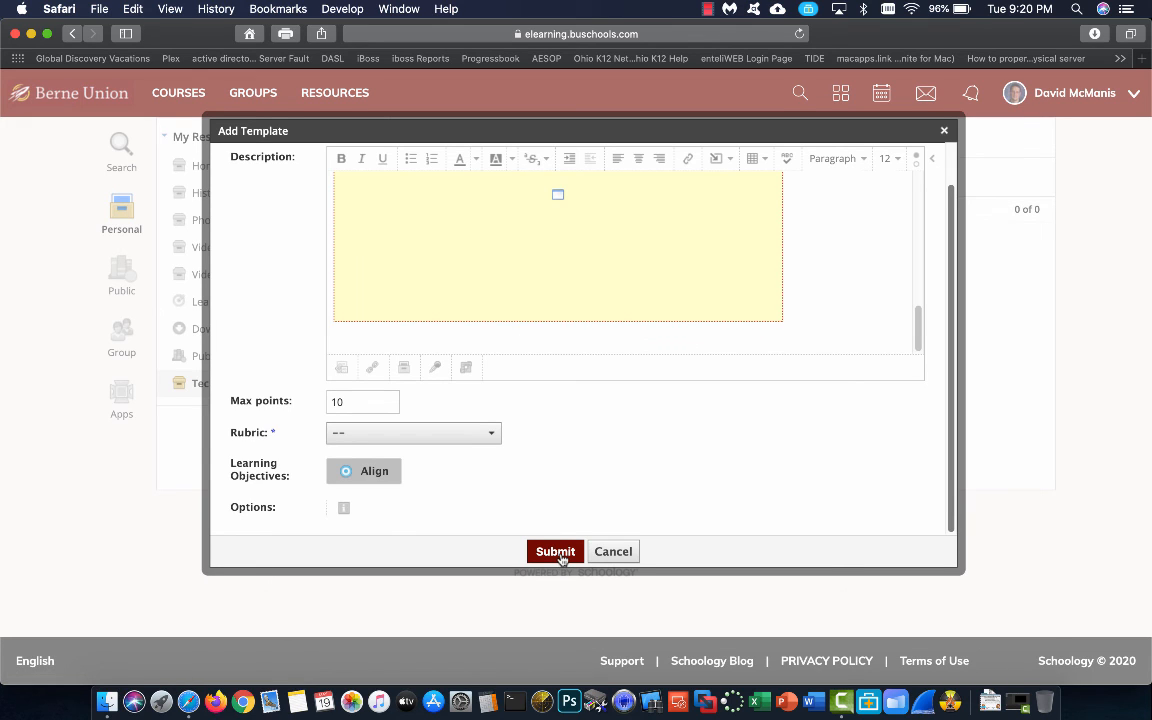
Show the additional info fields and review the Level, Resource Type and Subject choices, leaving them unset
left_click(343, 510)
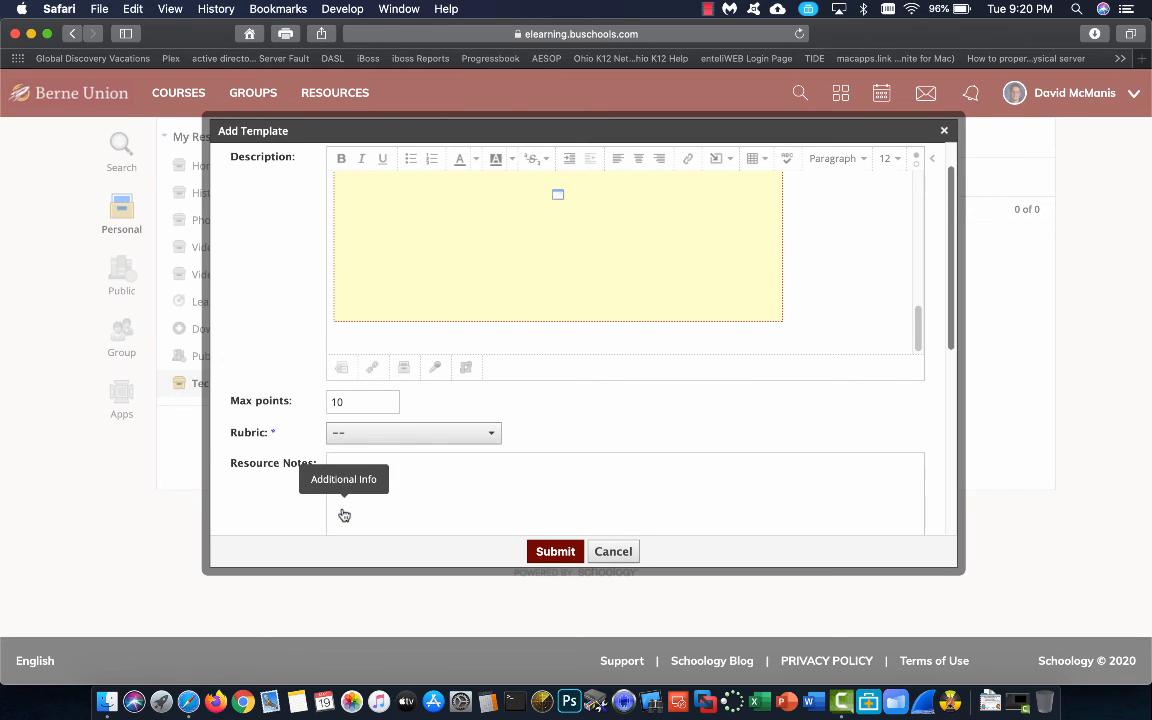
scroll(512, 440, "down", 5)
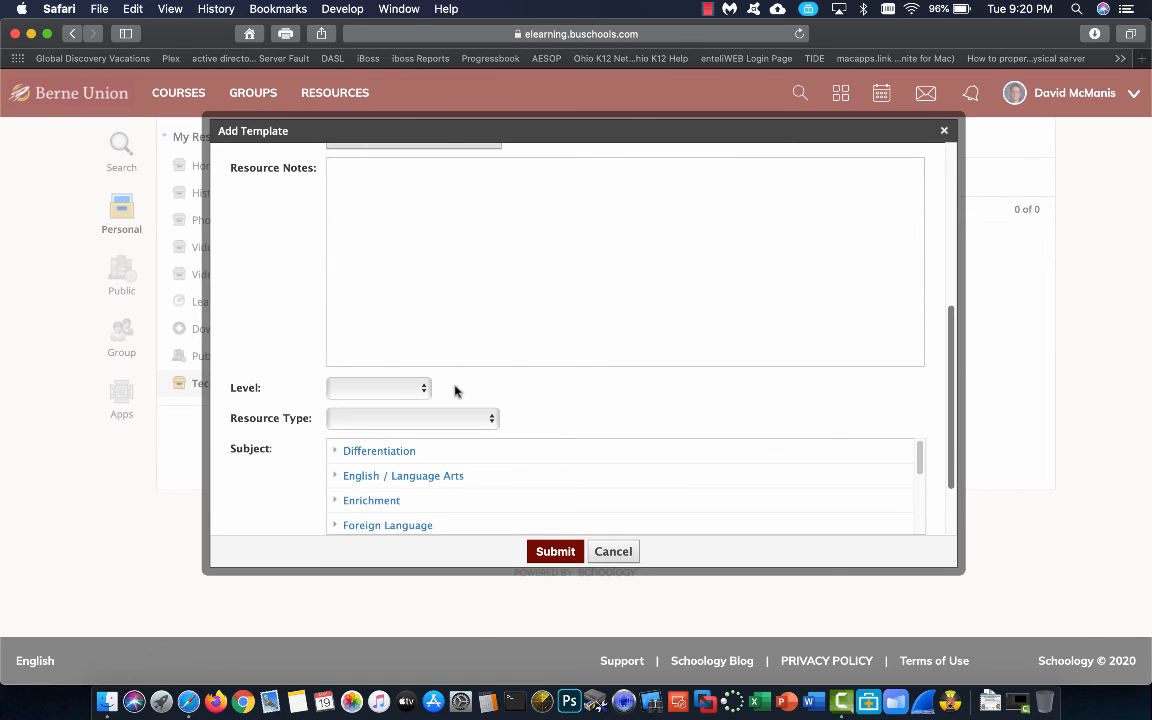
left_click(421, 389)
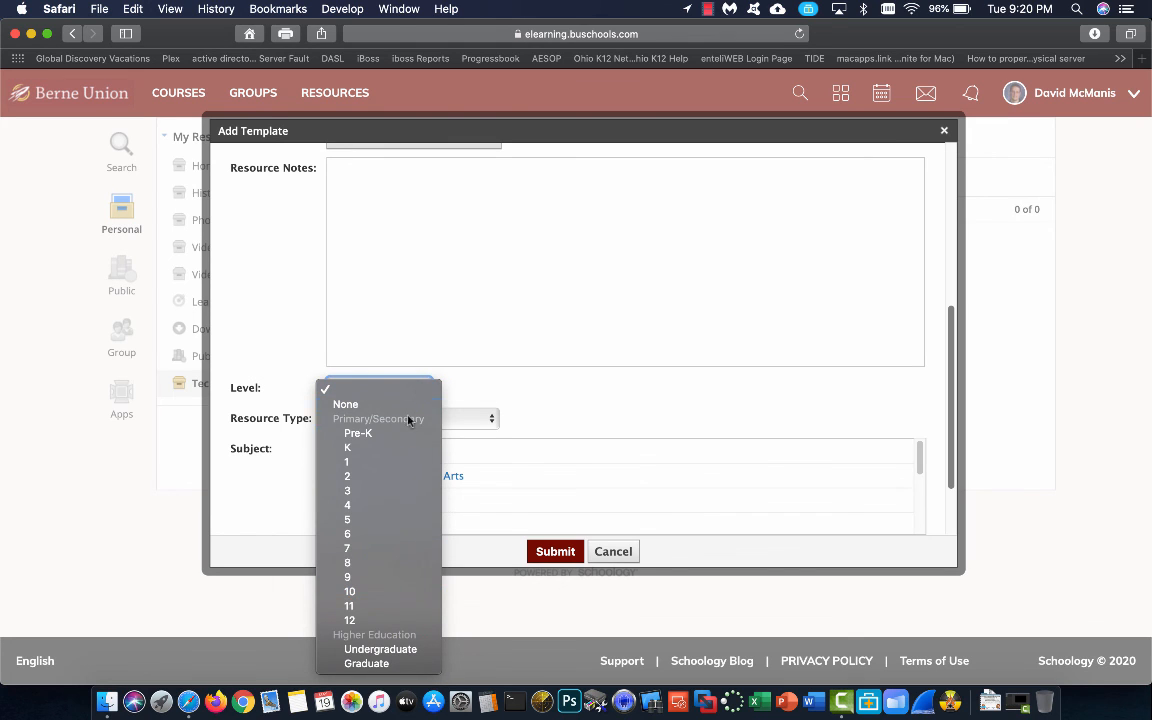
left_click(462, 357)
left_click(452, 420)
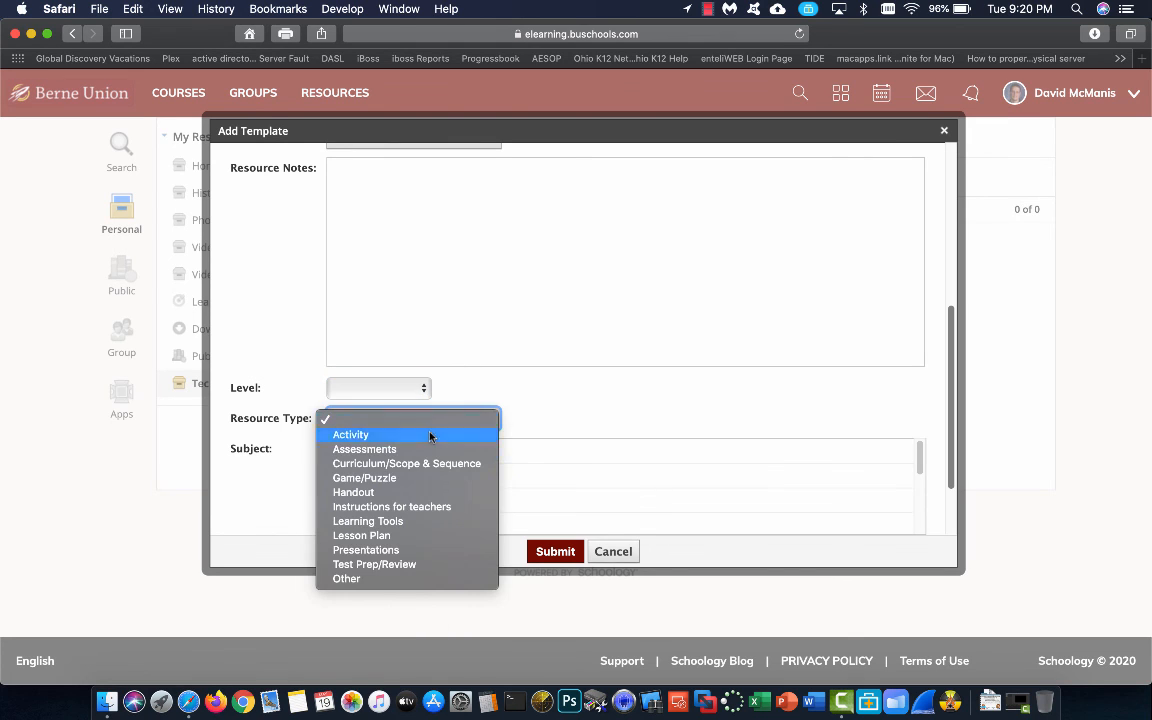
left_click(552, 398)
scroll(501, 486, "down", 5)
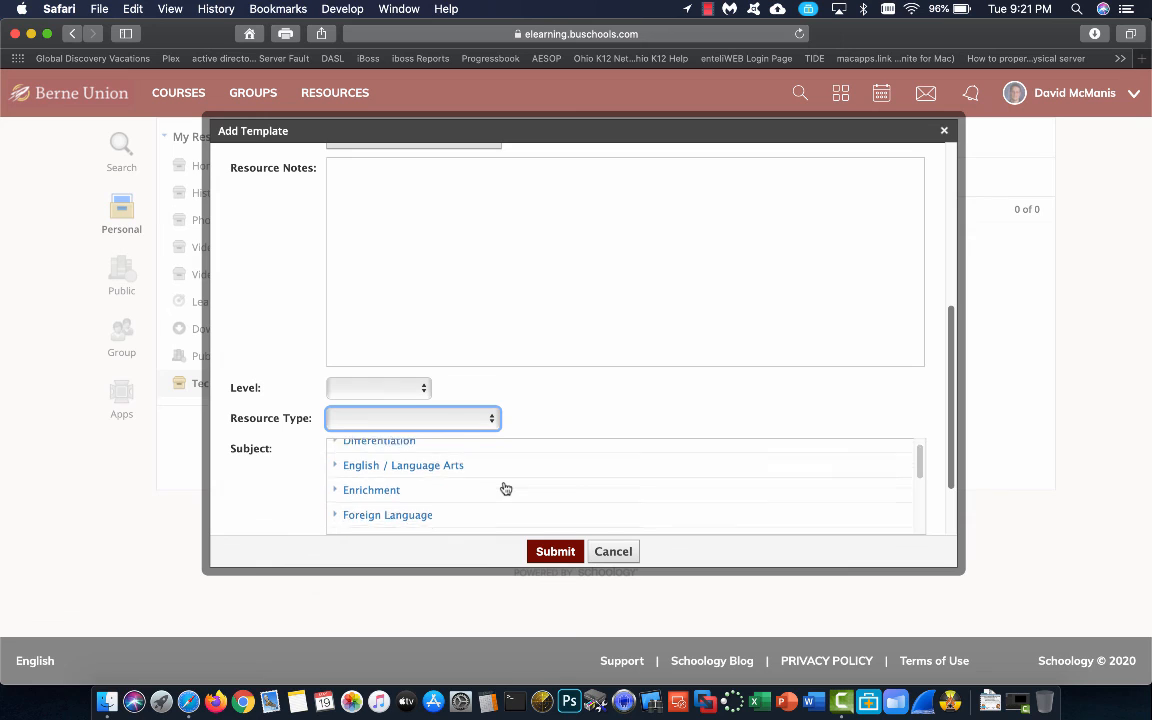
Look back over the Chapter 1 Questions form and submit it to the Tech Training resources
scroll(505, 488, "up", 8)
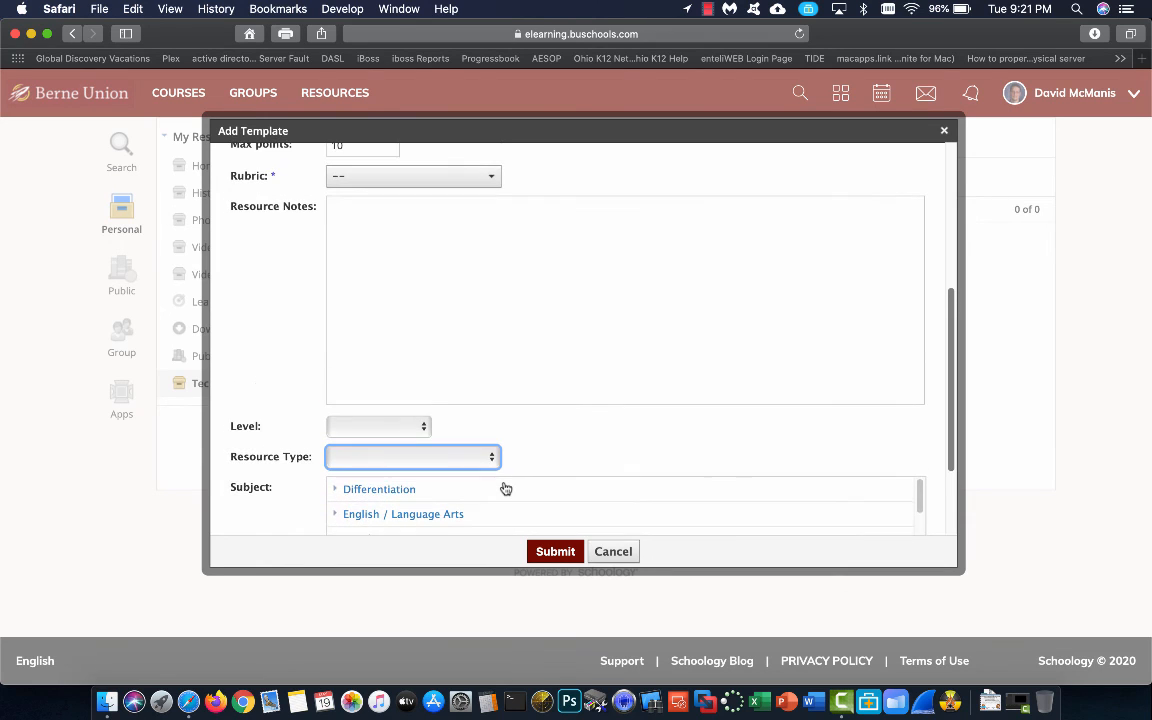
scroll(506, 488, "up", 2)
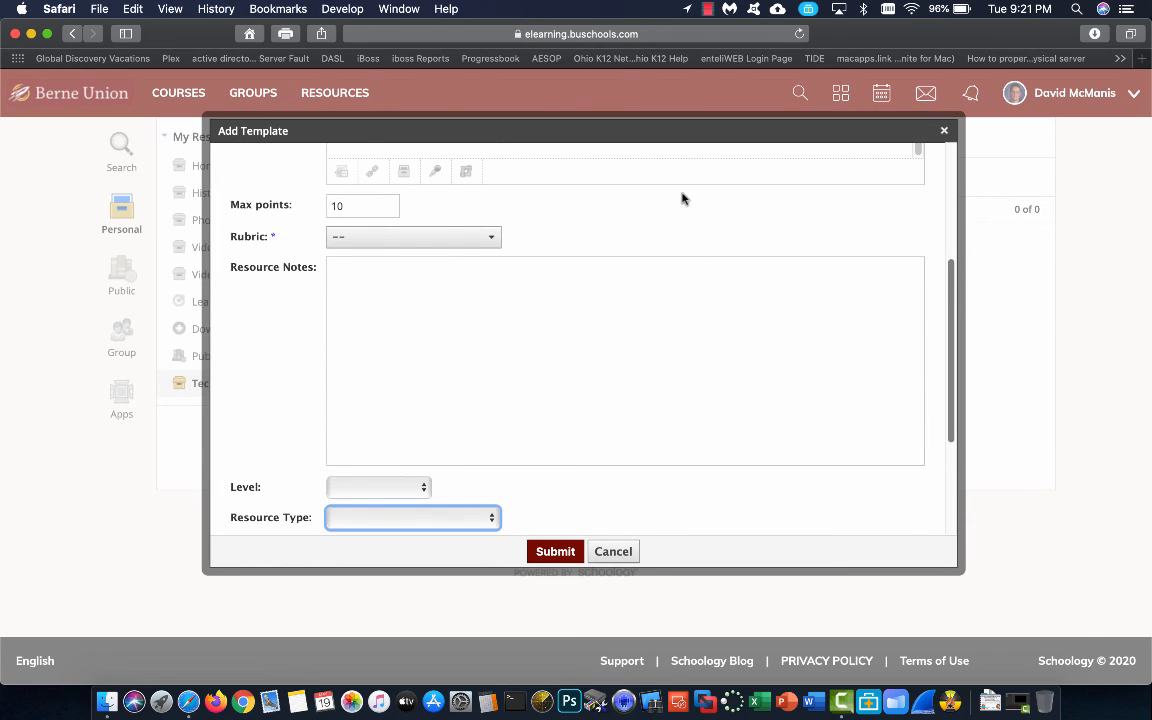
scroll(679, 229, "up", 8)
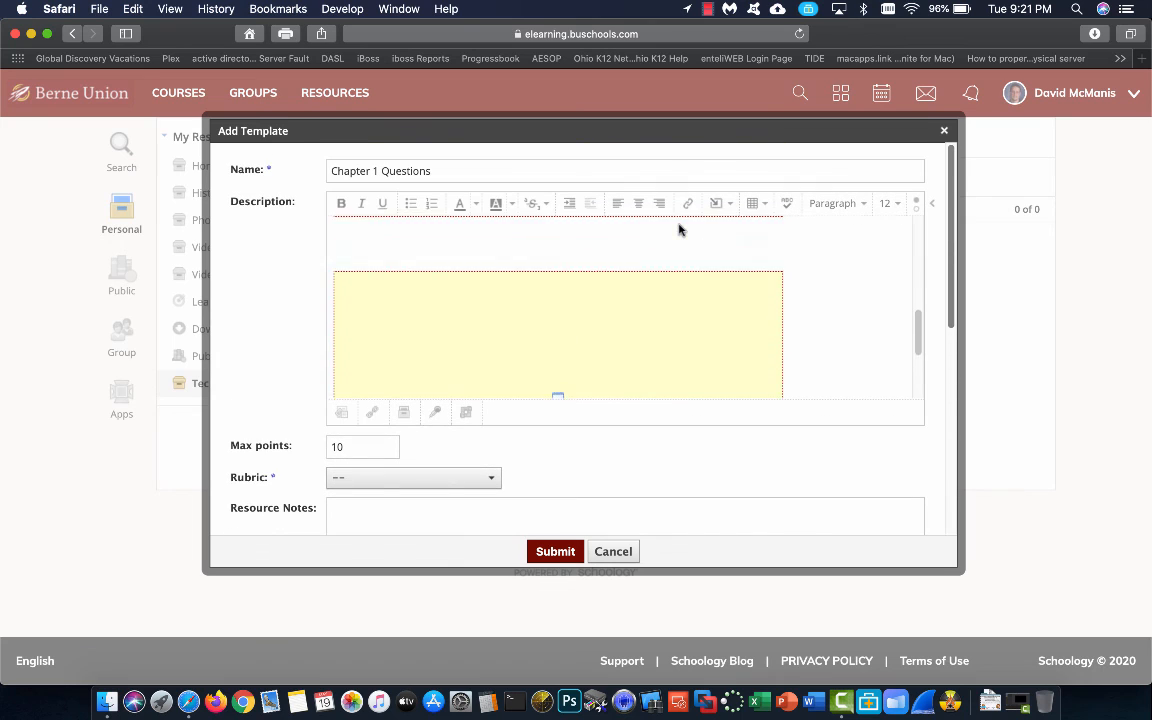
scroll(679, 229, "up", 1)
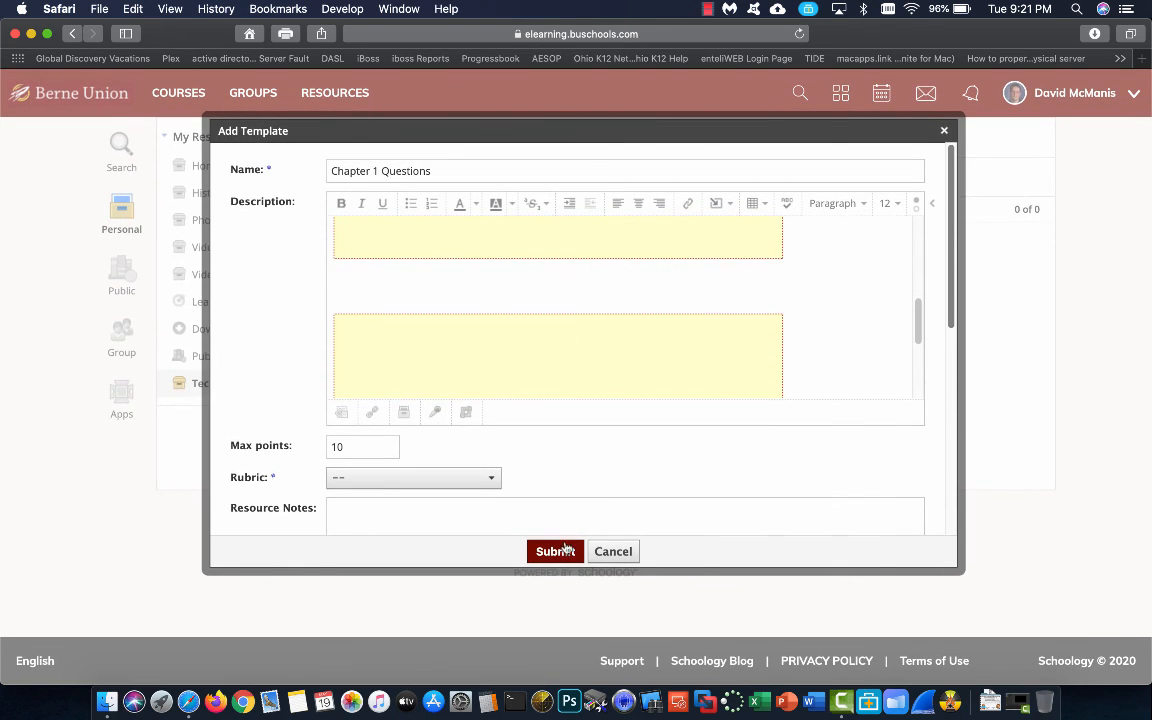
left_click(556, 551)
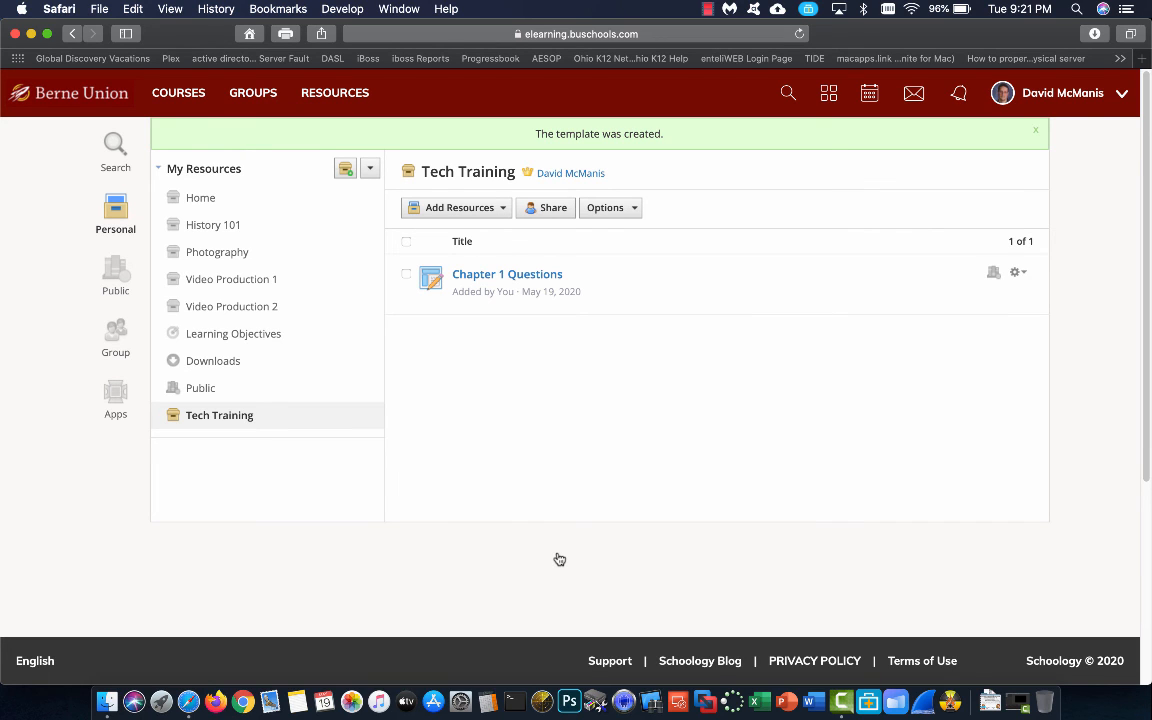
Preview the Chapter 1 Questions assignment, test its Comic Book Information link and return to the preview
left_click(513, 277)
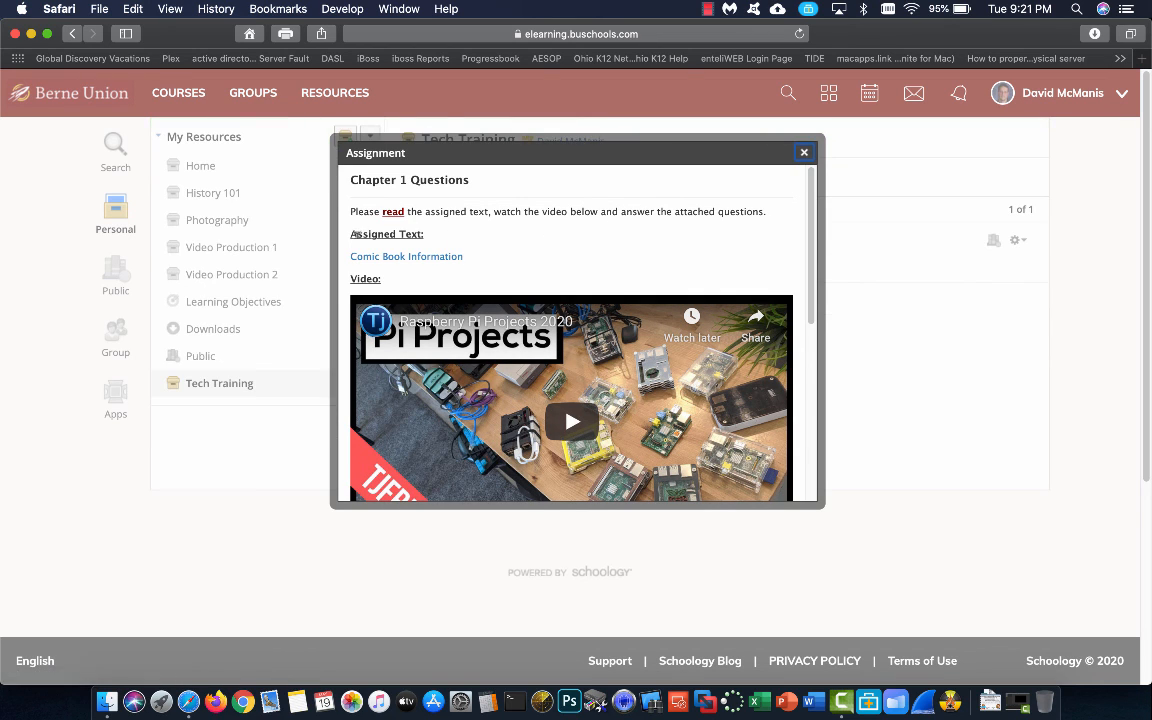
left_click(366, 259)
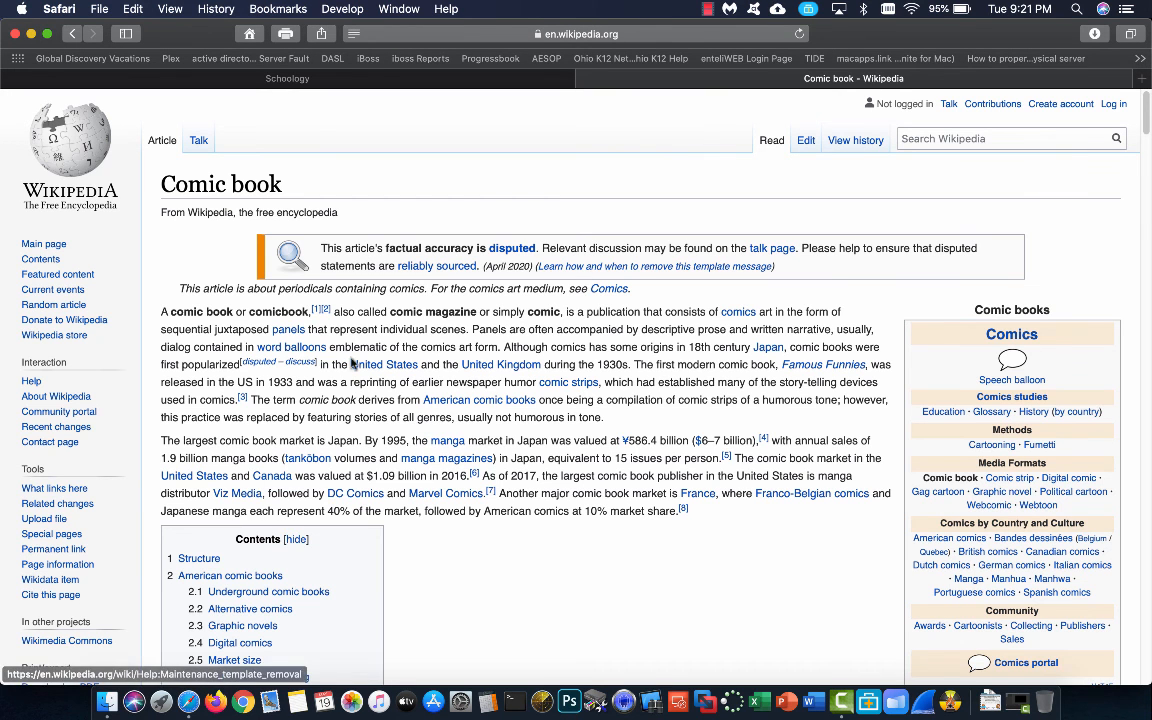
left_click(583, 78)
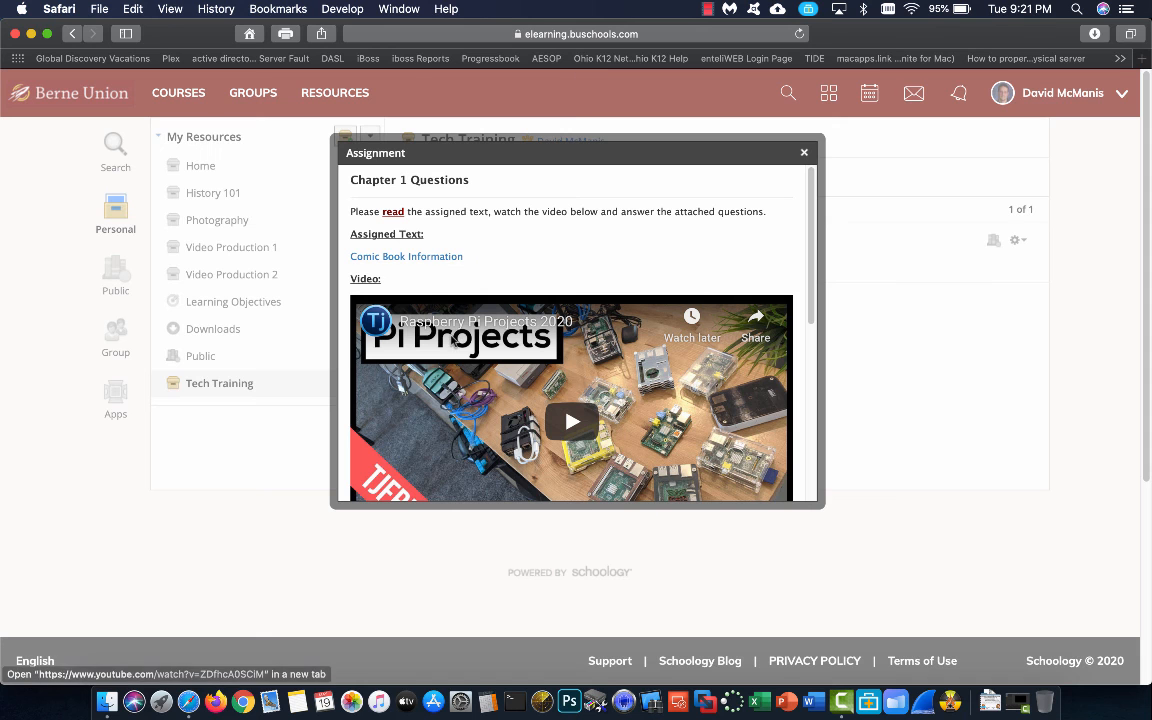
Test the embedded Raspberry Pi Projects 2020 video in the assignment preview by playing it briefly and pausing it
scroll(566, 418, "down", 3)
left_click(557, 341)
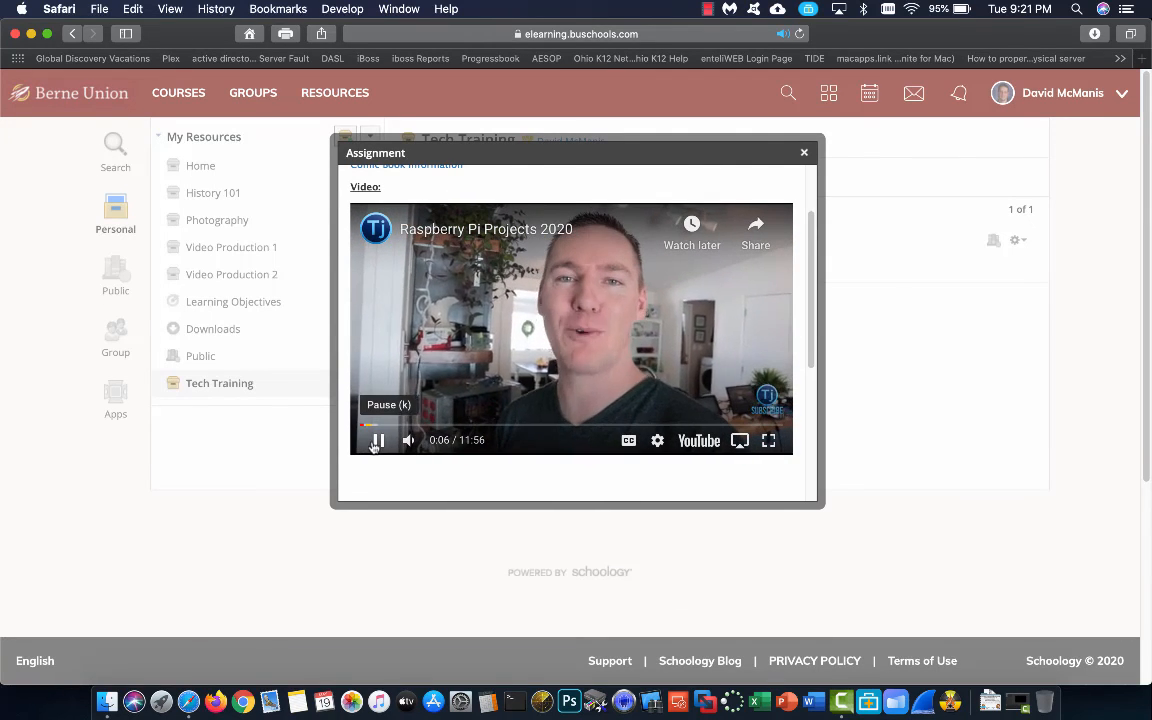
left_click(377, 440)
Look through the embedded Blank Family Contact Sheet below the video, from its last rows back to the header row
scroll(443, 462, "down", 4)
scroll(443, 462, "down", 5)
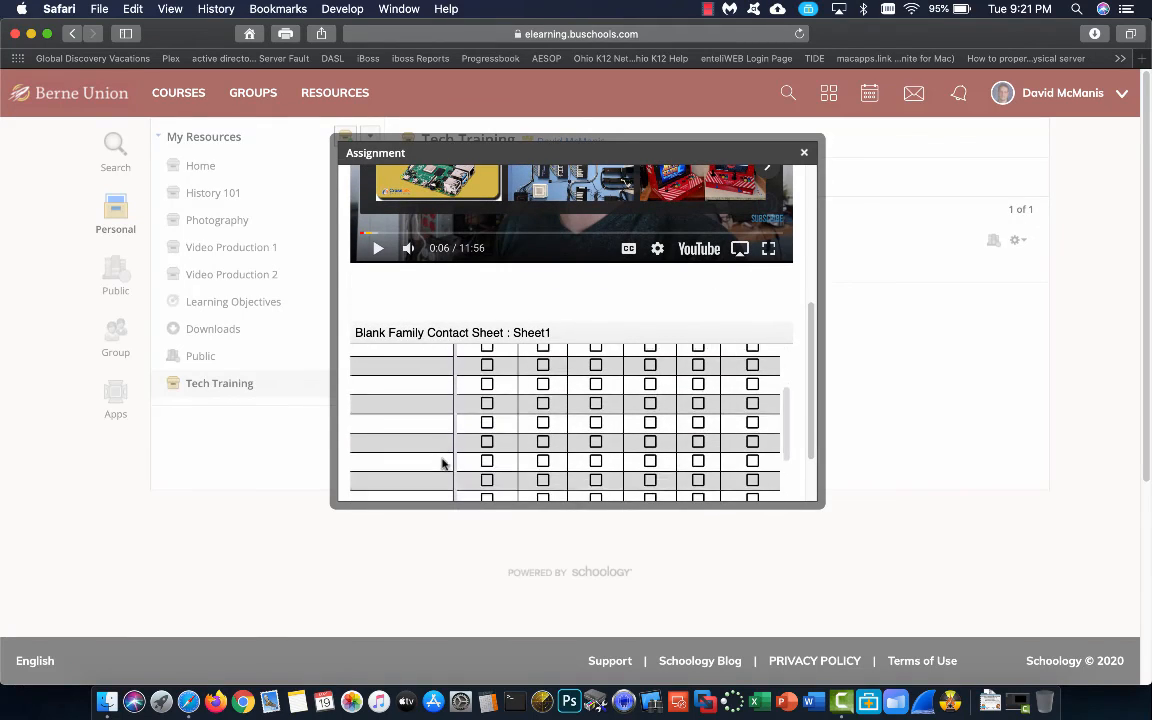
scroll(586, 399, "down", 1)
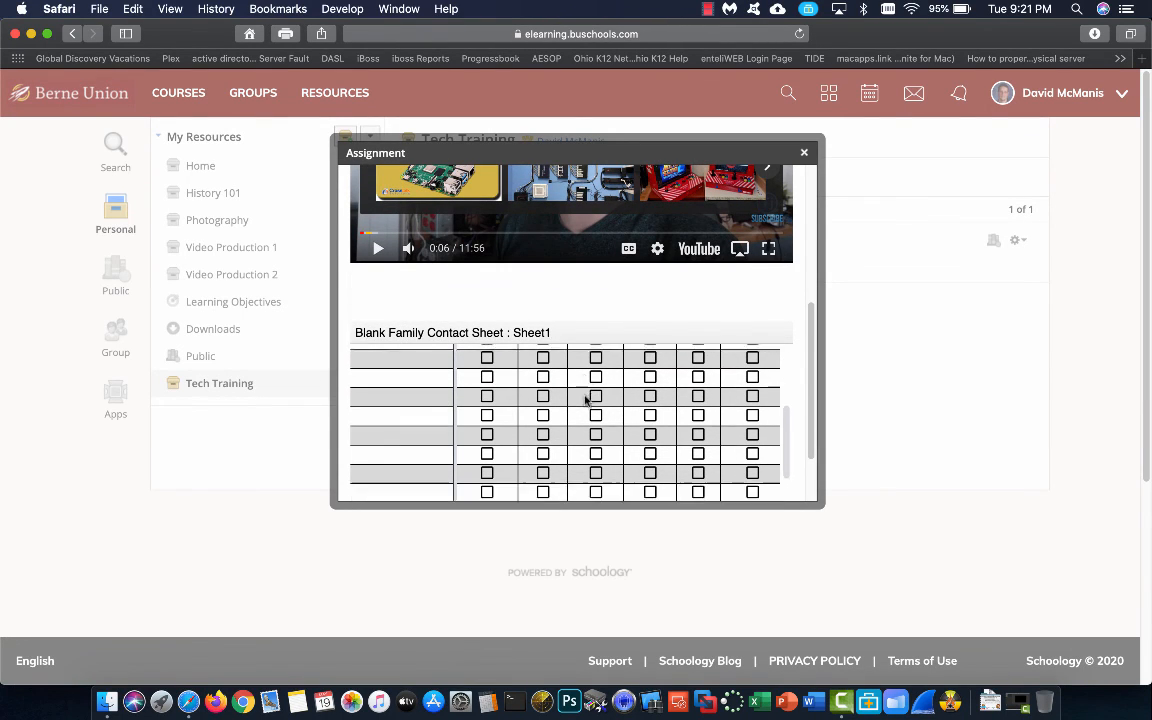
scroll(586, 399, "down", 2)
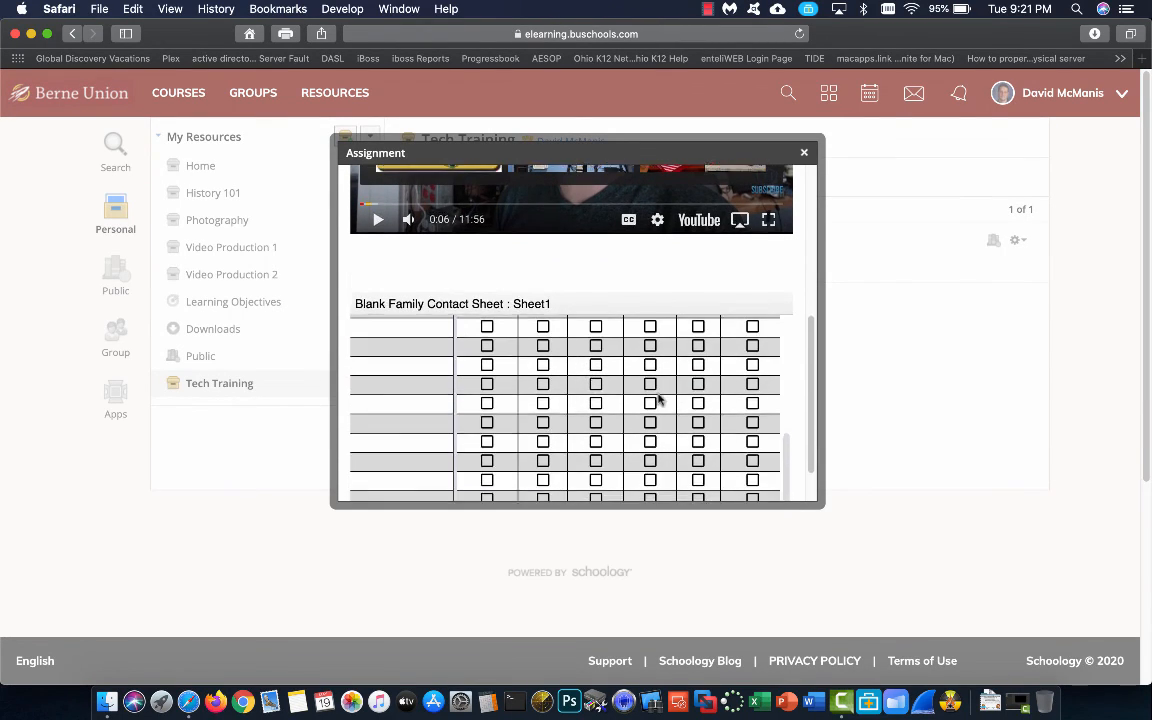
left_click_drag(810, 383, 810, 433)
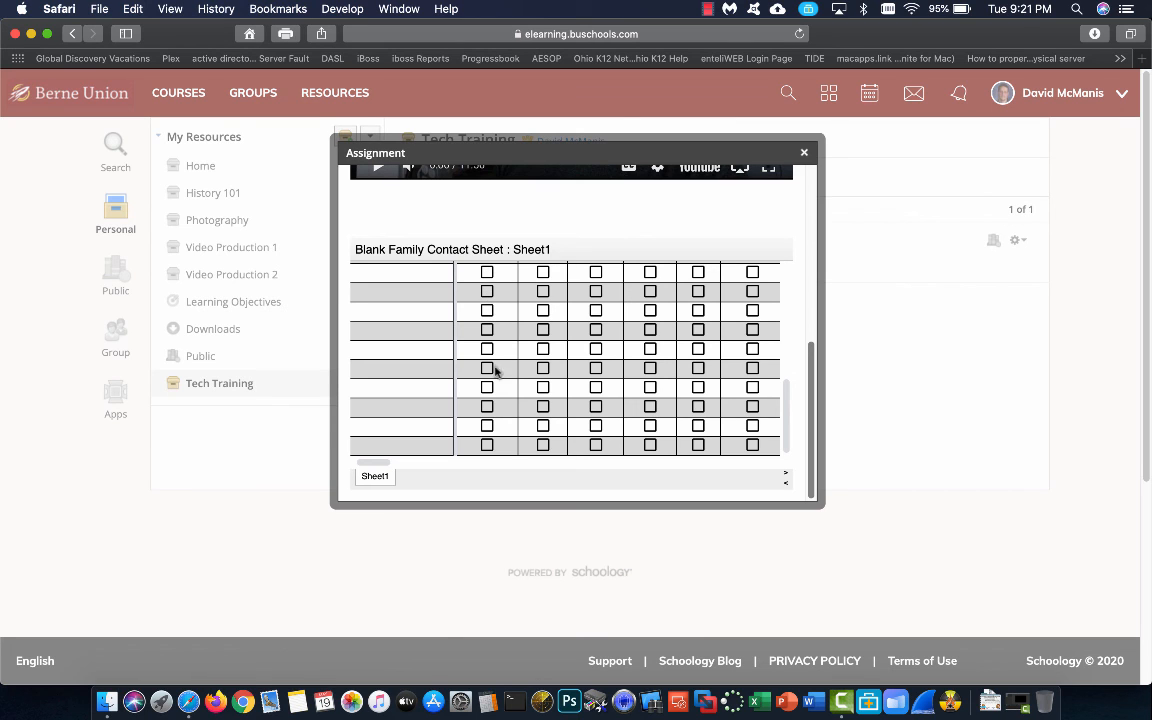
scroll(504, 390, "up", 2)
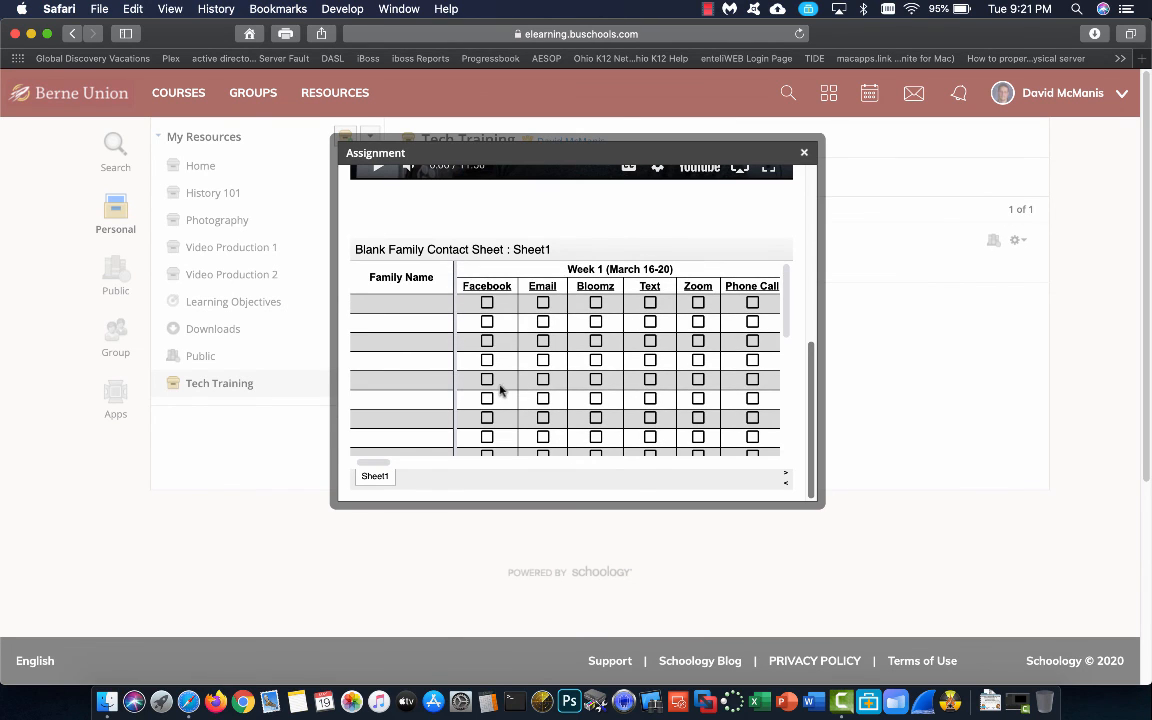